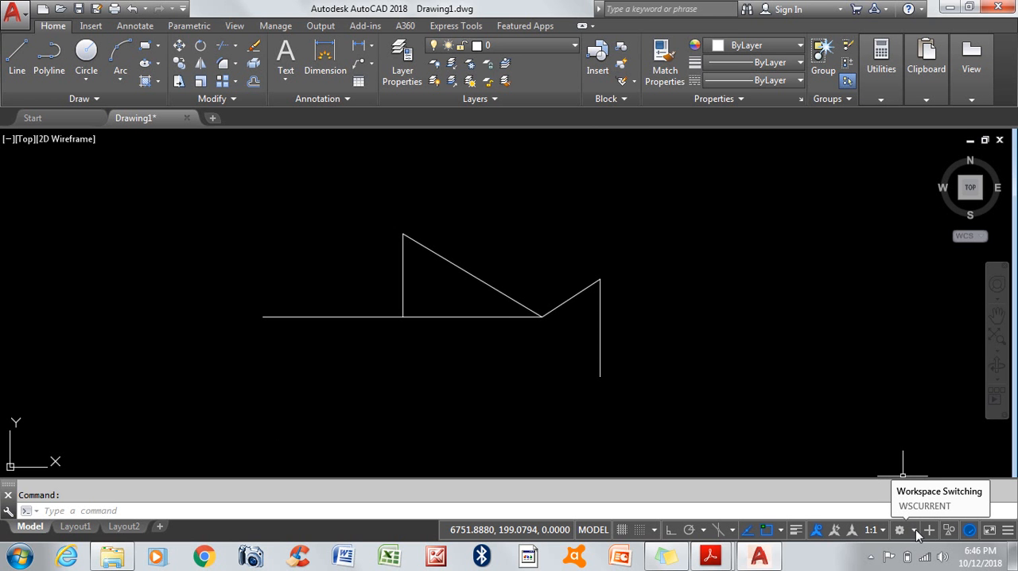
{"action": "left_click", "coordinate": [915, 531]}
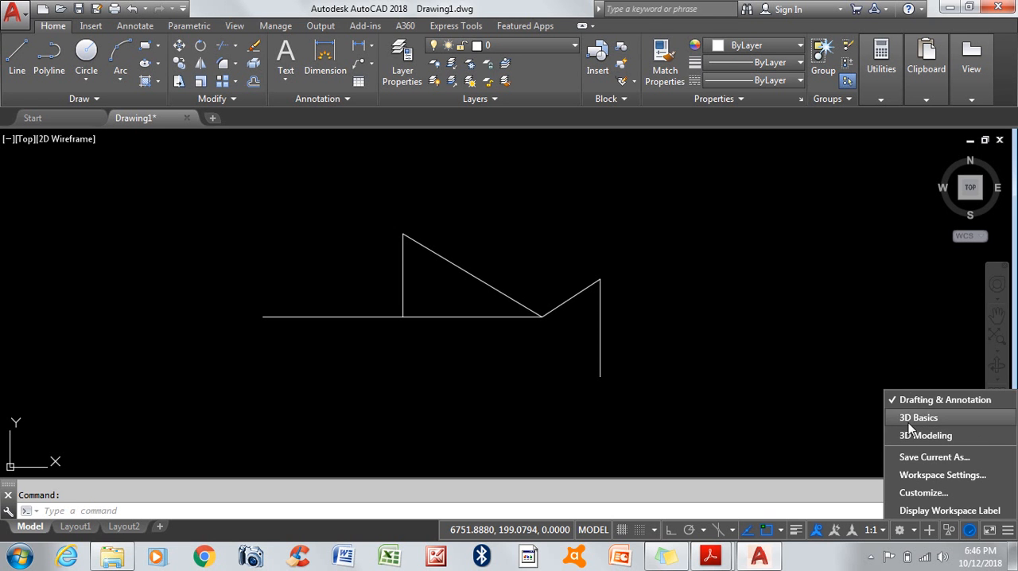
{"action": "left_click", "coordinate": [748, 361]}
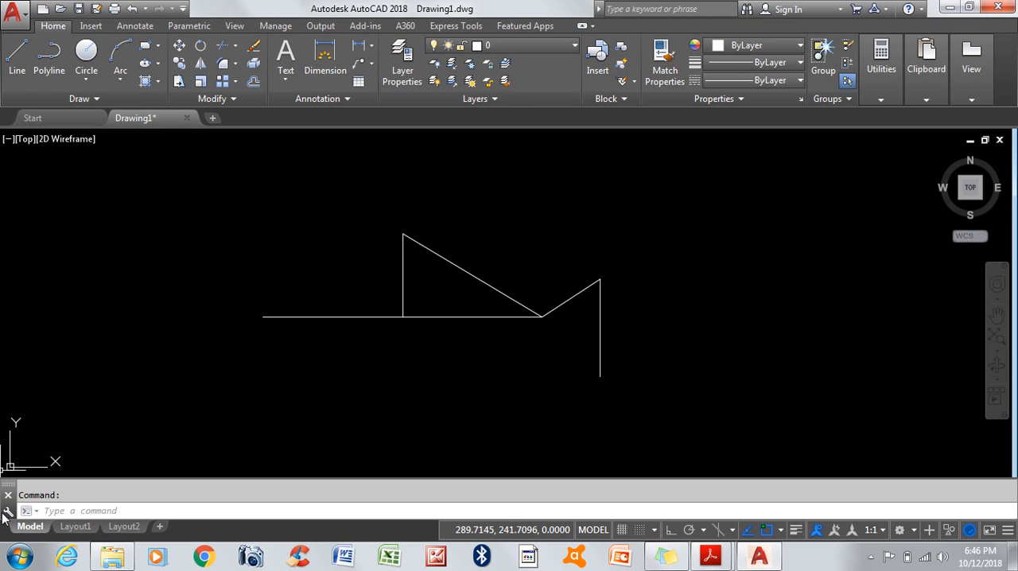
Step: Undock the command line, place it floating over the lower part of the drawing area, and close it
{"action": "left_click_drag", "start_coordinate": [10, 491], "coordinate": [115, 473]}
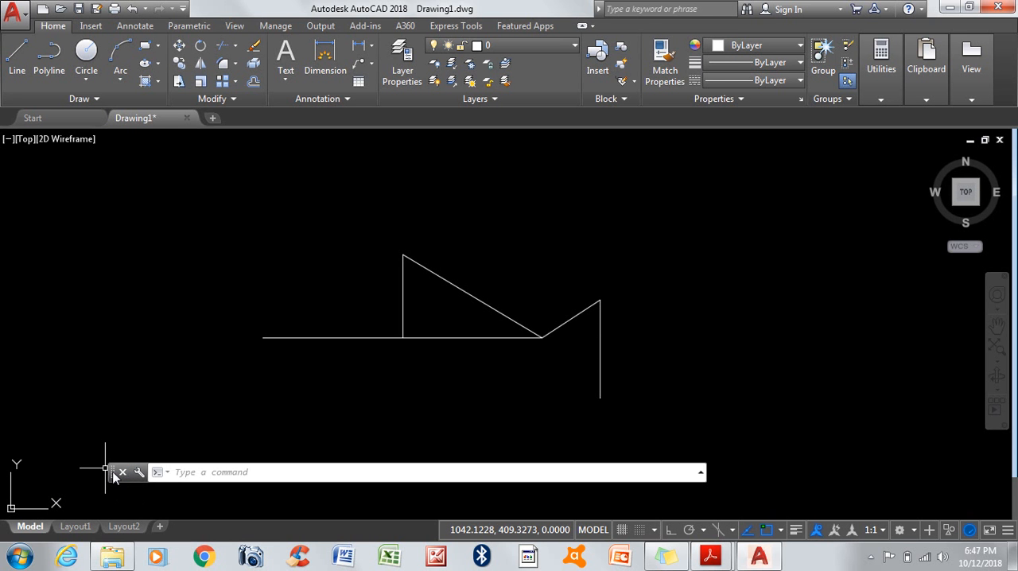
{"action": "left_click_drag", "start_coordinate": [113, 475], "coordinate": [114, 509]}
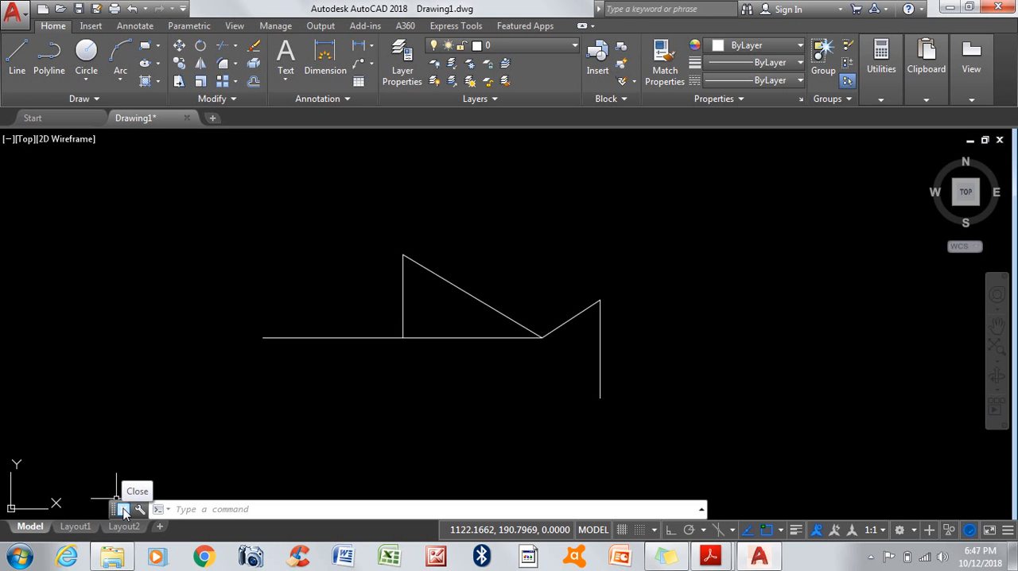
{"action": "left_click", "coordinate": [124, 510]}
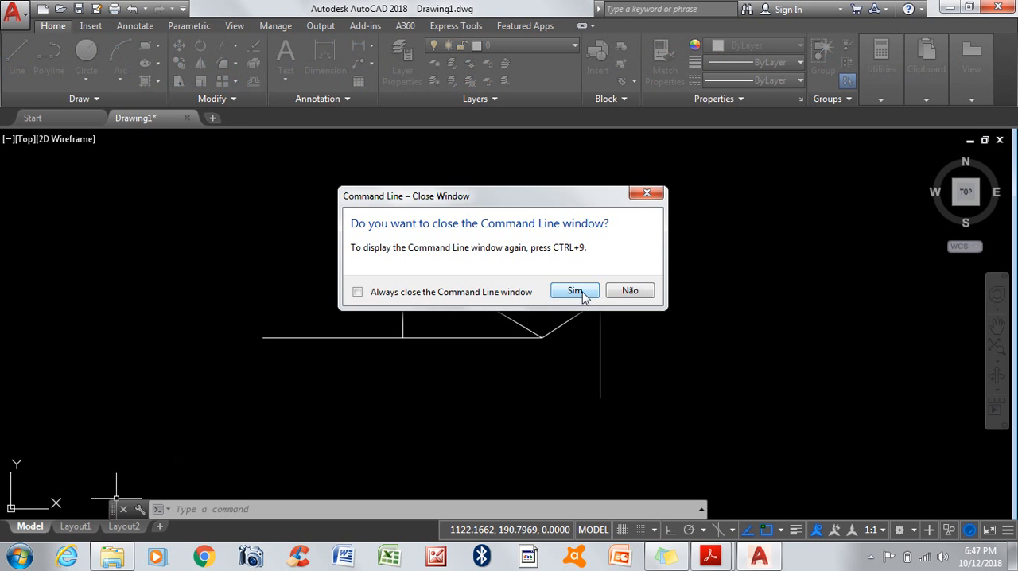
{"action": "key", "text": "Return"}
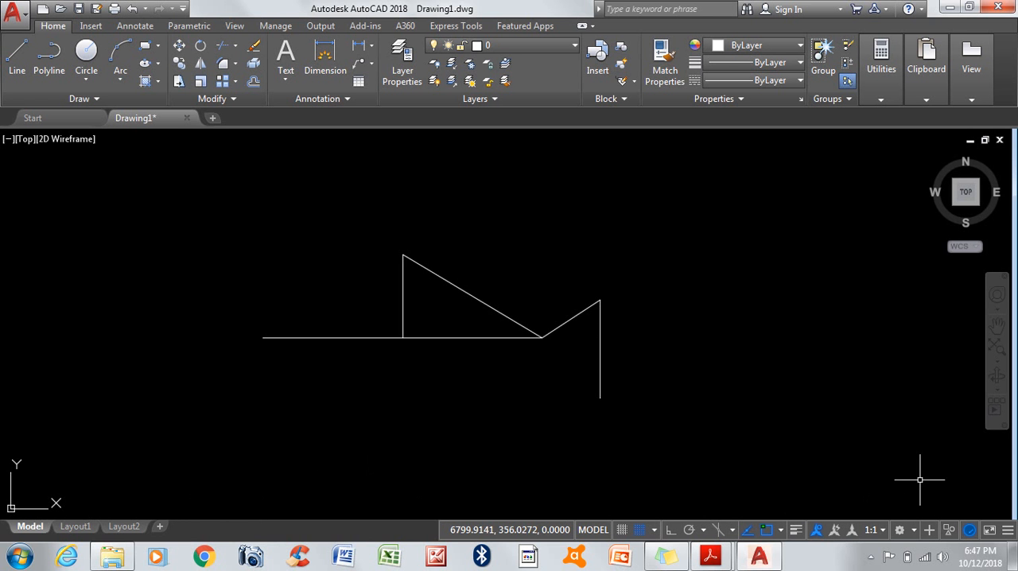
Step: Switch the workspace to 3D Basics and return it to Drafting & Annotation
{"action": "left_click", "coordinate": [916, 534]}
{"action": "left_click", "coordinate": [925, 422]}
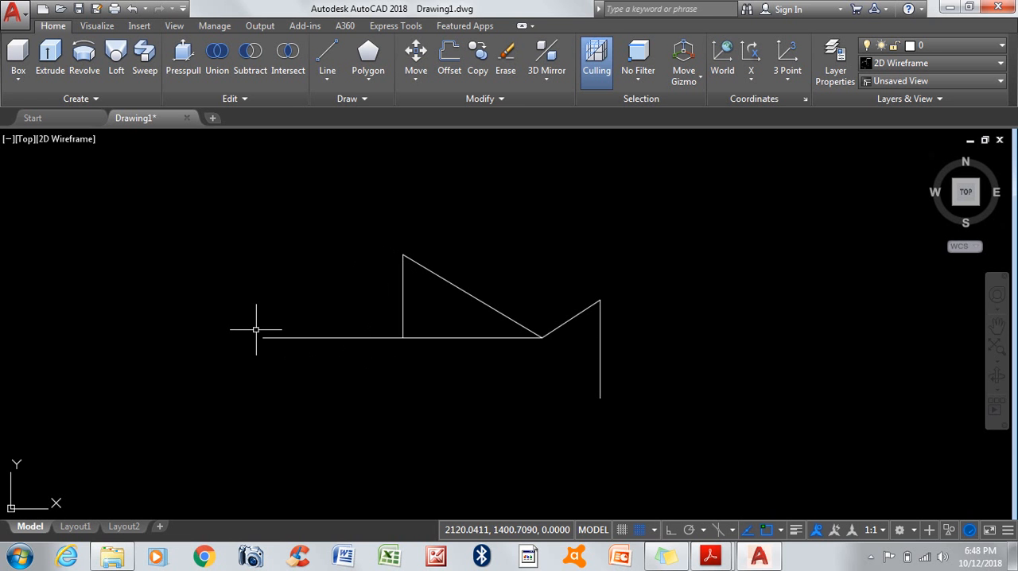
{"action": "left_click", "coordinate": [915, 531]}
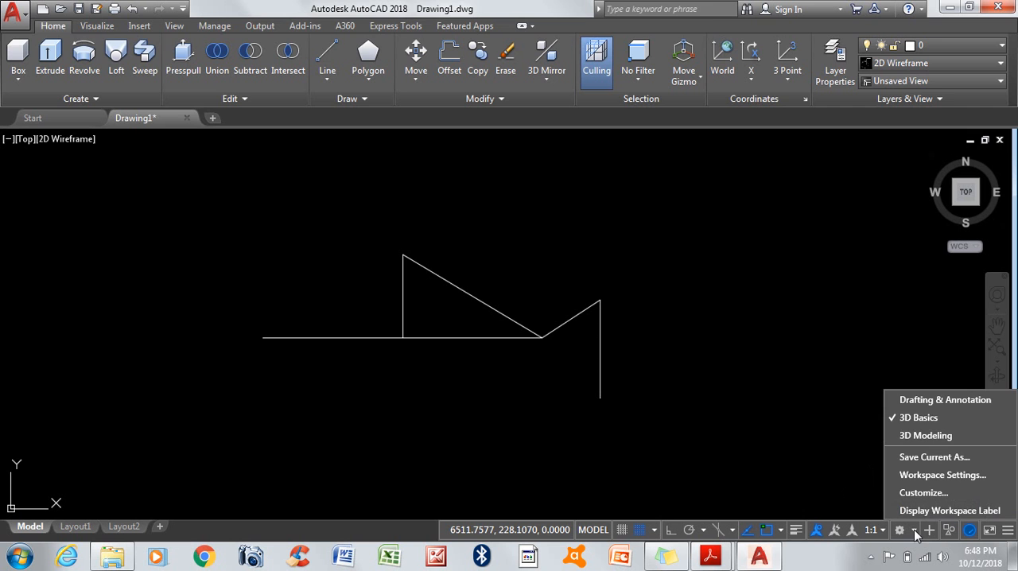
{"action": "left_click", "coordinate": [914, 400]}
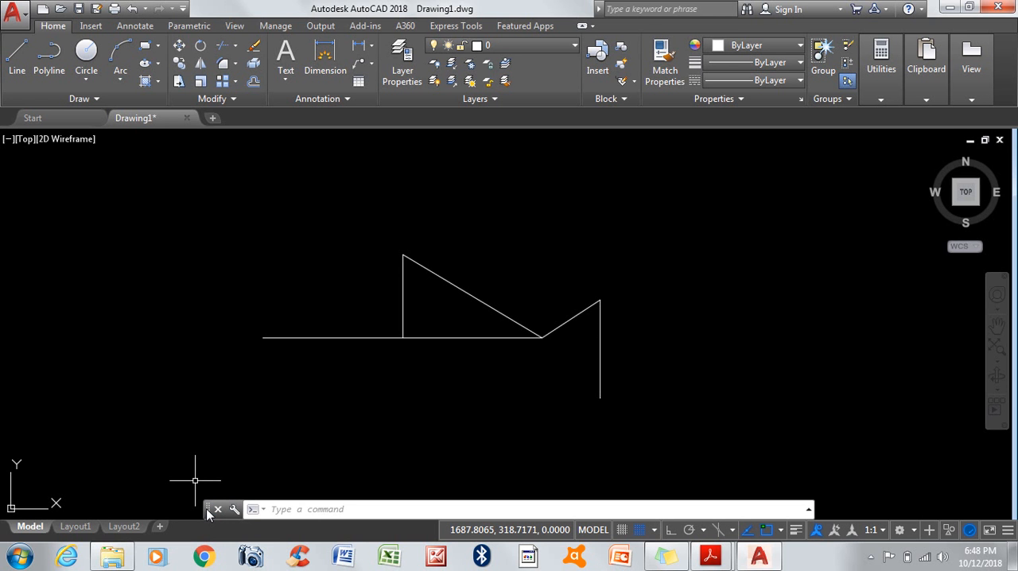
Step: Dock the floating command line beneath the drawing area
{"action": "mouse_move", "coordinate": [206, 508]}
{"action": "left_mouse_down"}
{"action": "mouse_move", "coordinate": [216, 422]}
{"action": "mouse_move", "coordinate": [208, 527]}
{"action": "left_mouse_up"}
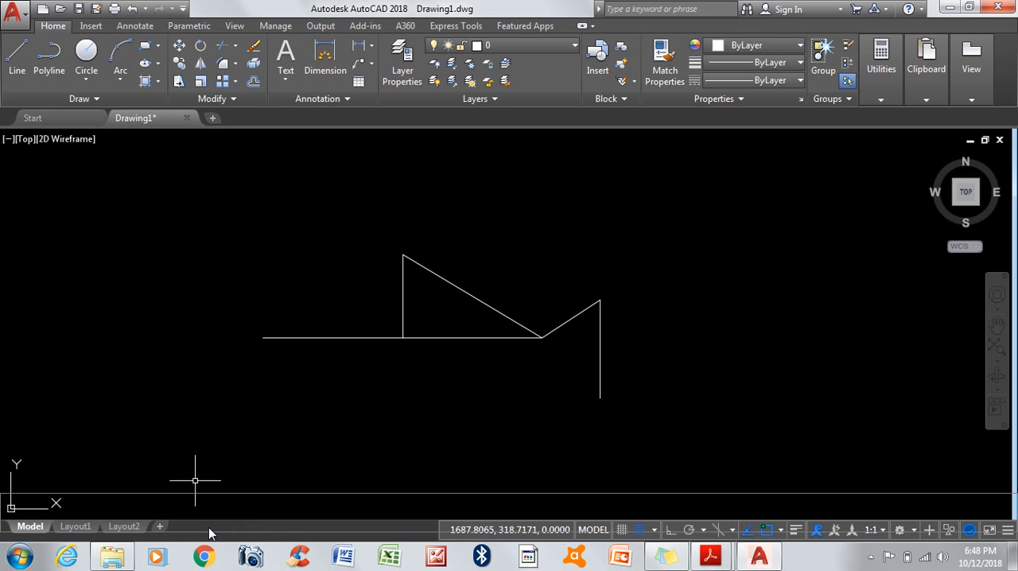
{"action": "left_click_drag", "start_coordinate": [209, 528], "coordinate": [208, 527]}
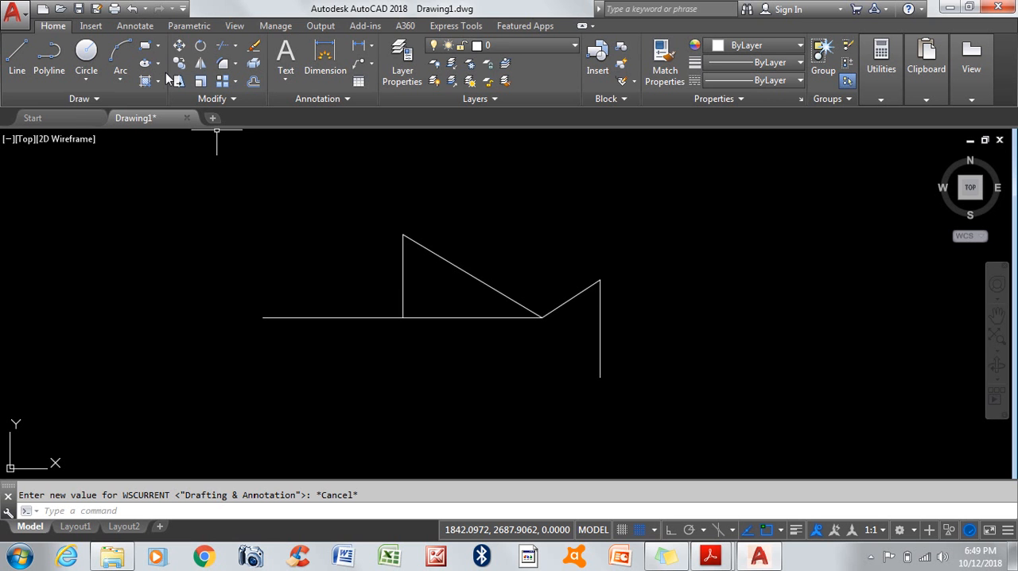
{"action": "left_click", "coordinate": [98, 97]}
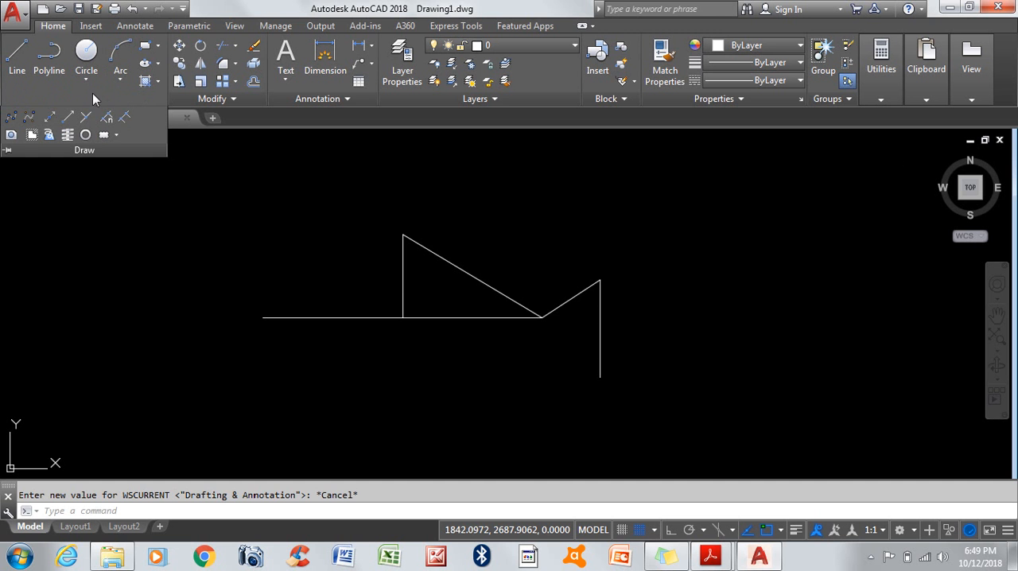
{"action": "left_click", "coordinate": [238, 196]}
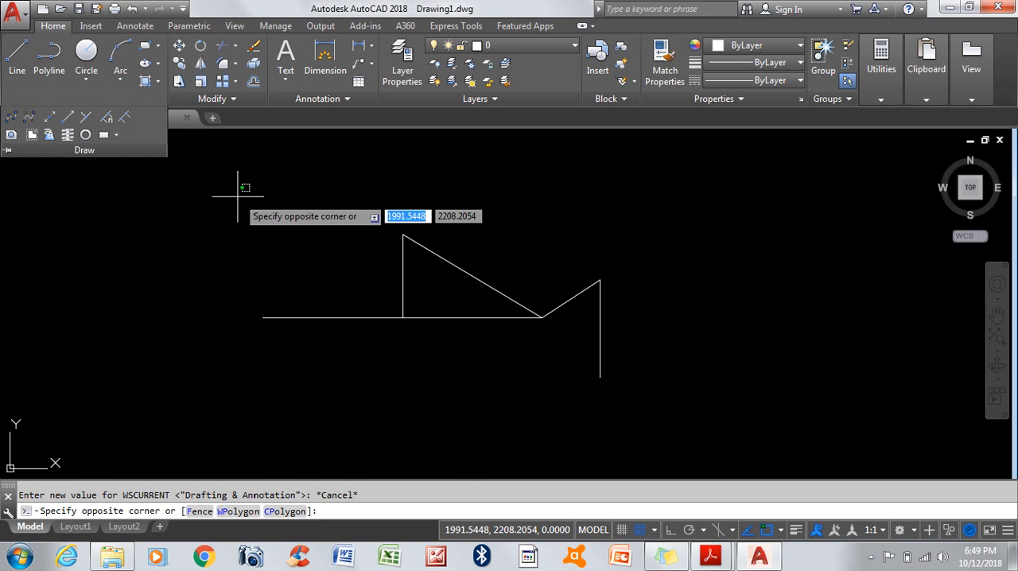
{"action": "left_click", "coordinate": [232, 194]}
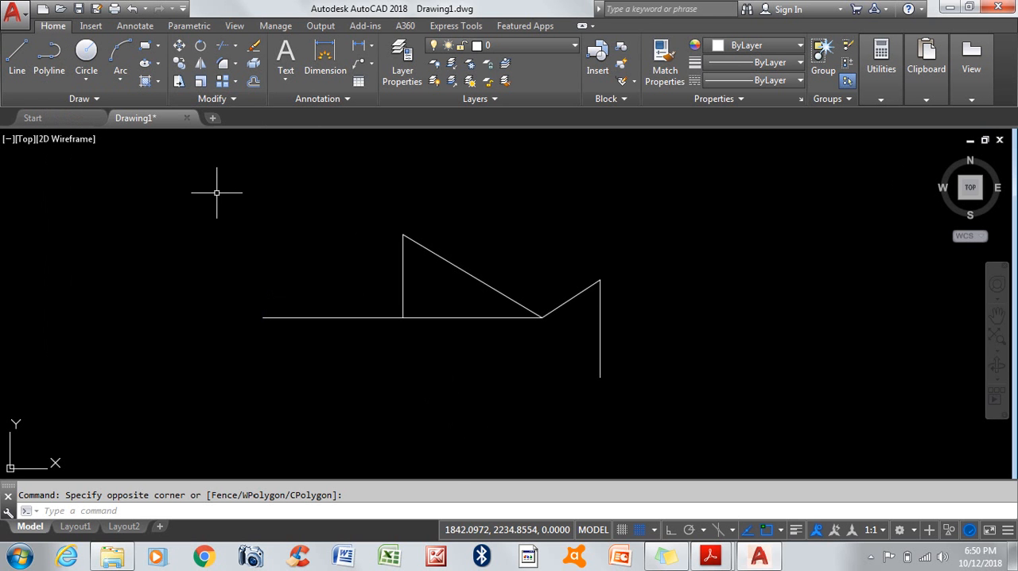
Step: With ortho on, draw an upright 3-sided polygon inscribed in a circle of radius 10, centred on the horizontal line's left endpoint
{"action": "left_click", "coordinate": [158, 47]}
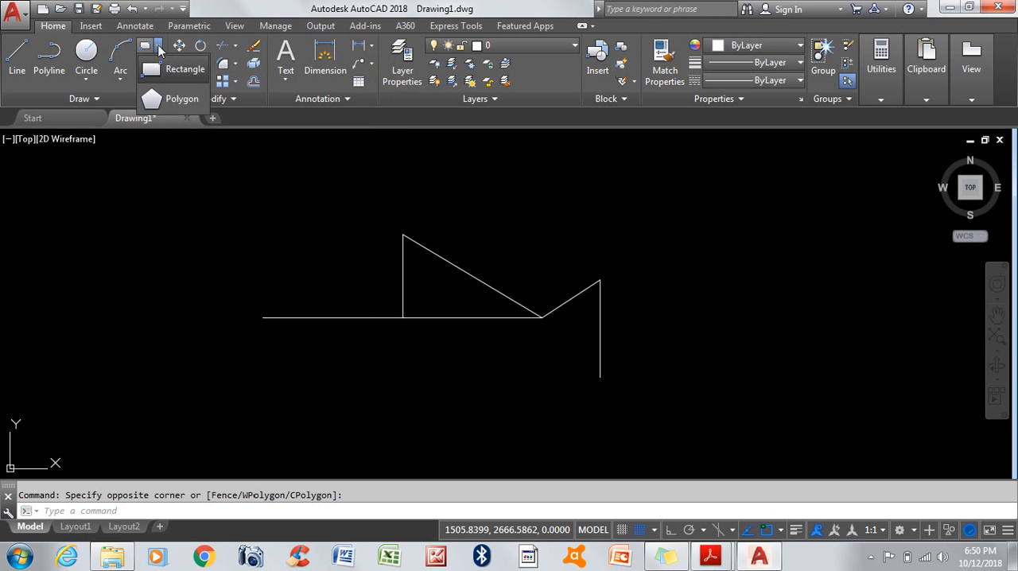
{"action": "left_click", "coordinate": [172, 101]}
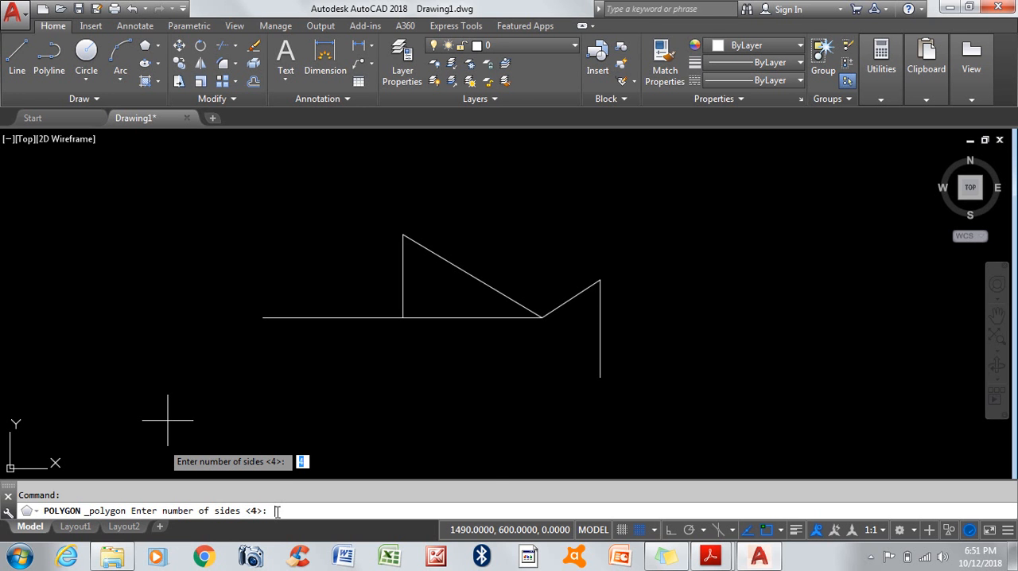
{"action": "type", "text": "3"}
{"action": "key", "text": "Return"}
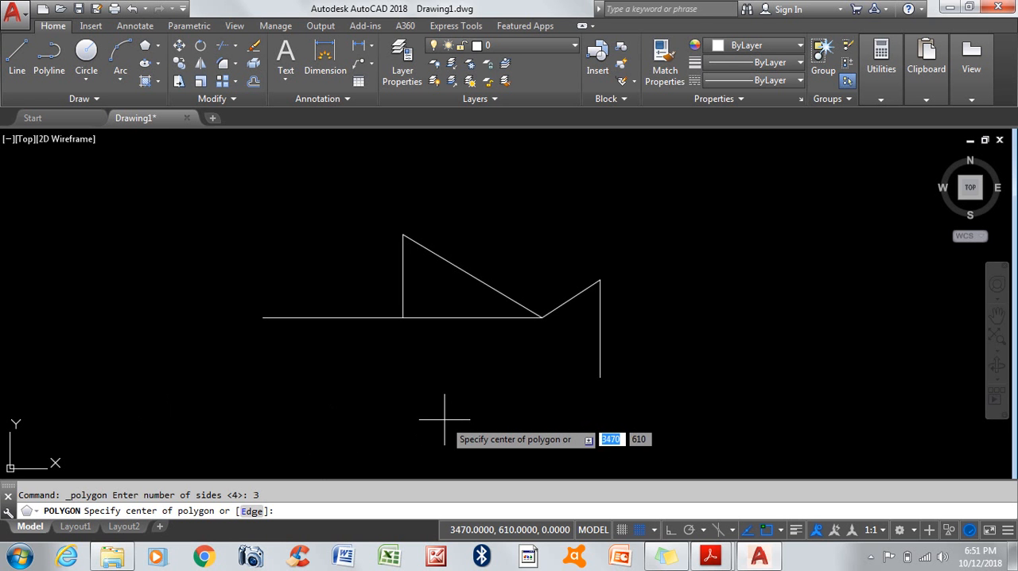
{"action": "left_click", "coordinate": [262, 317]}
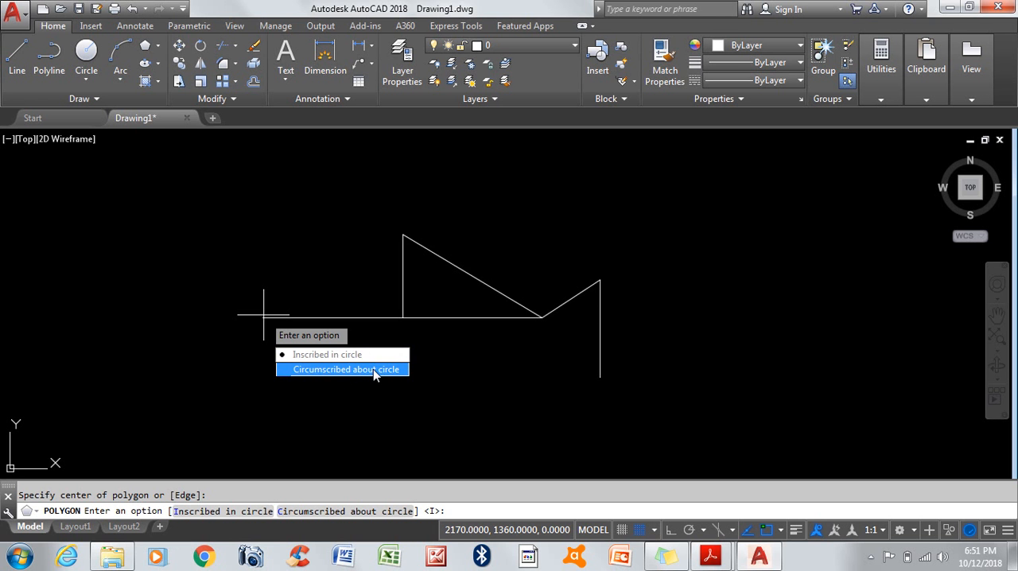
{"action": "left_click", "coordinate": [310, 355]}
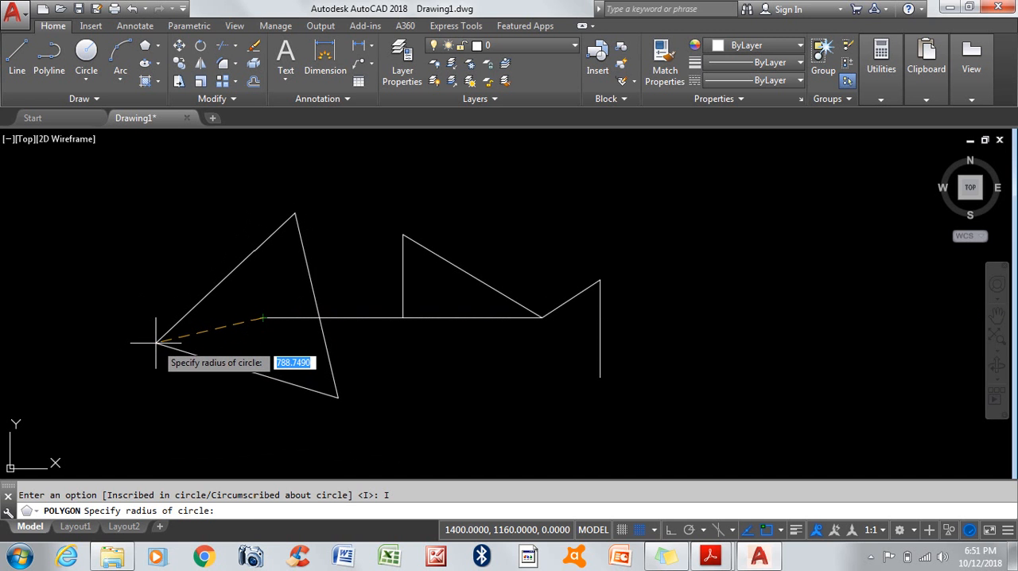
{"action": "key", "text": "F8"}
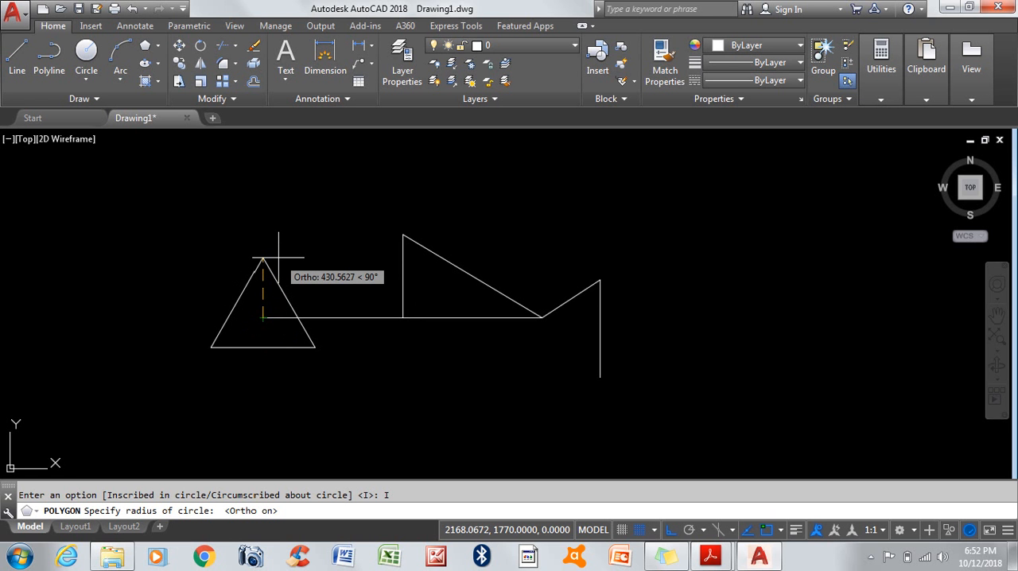
{"action": "type", "text": "10"}
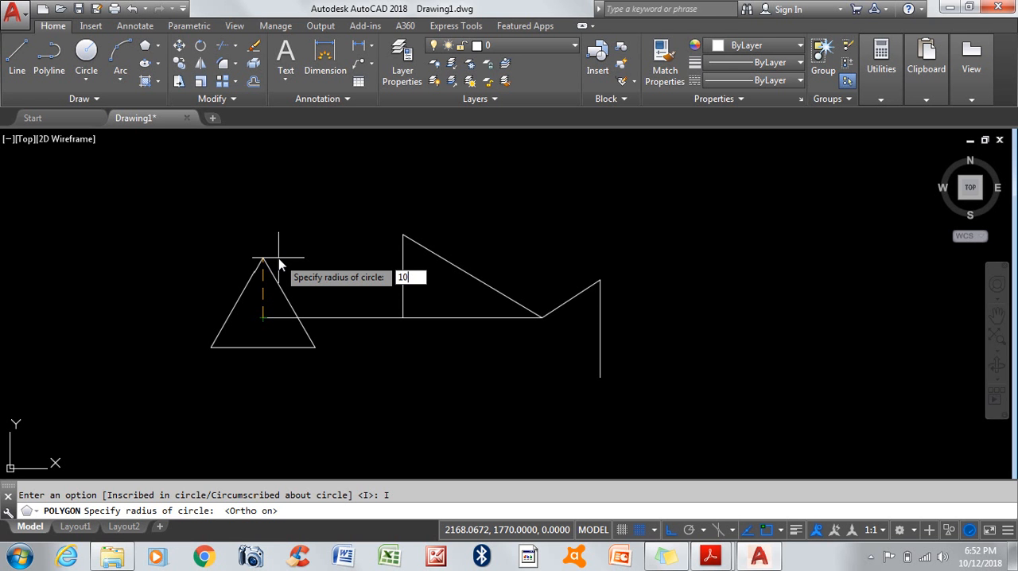
{"action": "key", "text": "Return"}
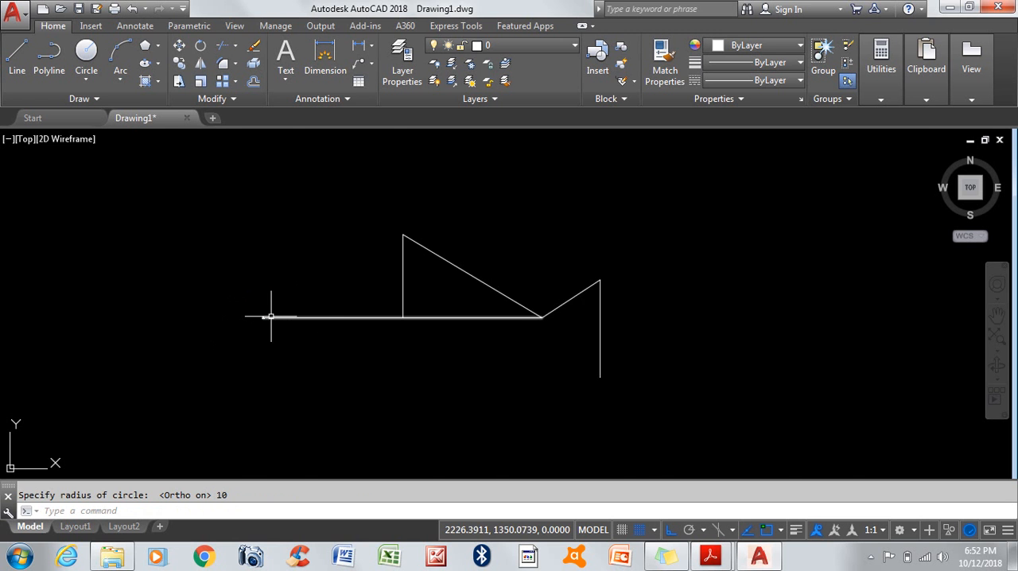
Step: Move the small triangle with grid snap off, from its base's midpoint to the upper endpoint of the vertical line where the long diagonal starts
{"action": "scroll", "coordinate": [271, 316], "scroll_direction": "up", "scroll_amount": 3}
{"action": "scroll", "coordinate": [231, 324], "scroll_direction": "up", "scroll_amount": 2}
{"action": "scroll", "coordinate": [334, 310], "scroll_direction": "up", "scroll_amount": 2}
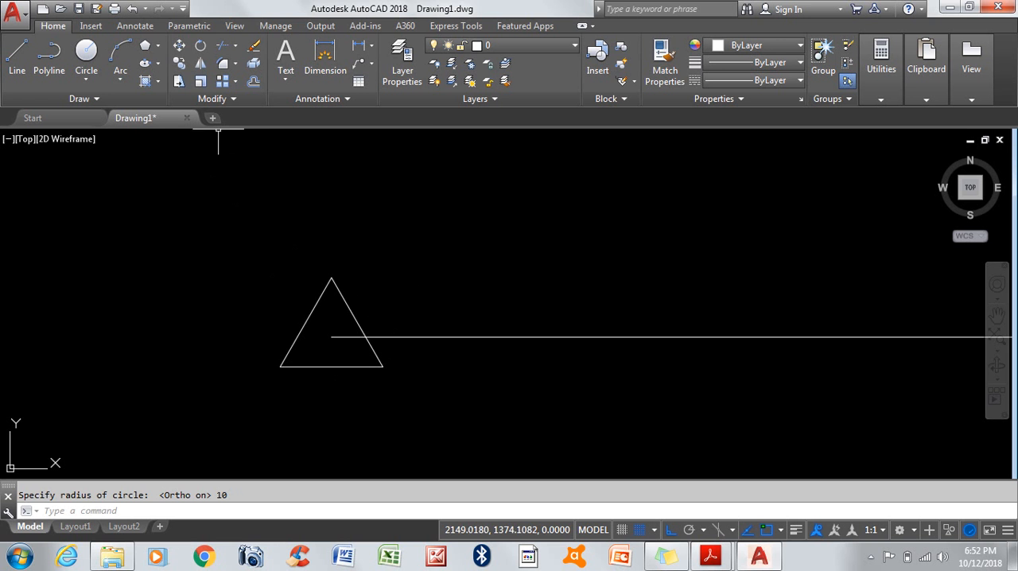
{"action": "left_click", "coordinate": [179, 46]}
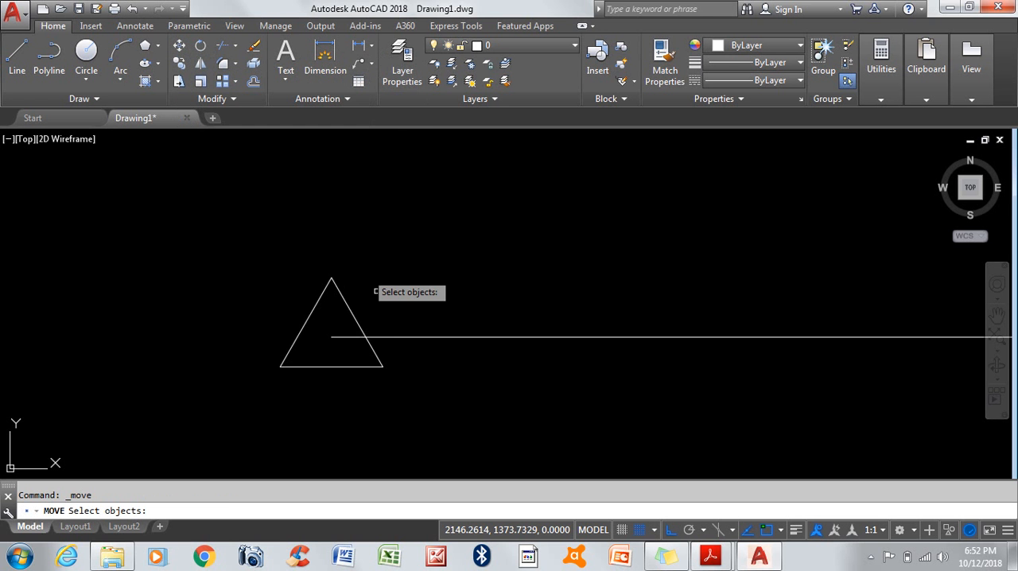
{"action": "left_click", "coordinate": [236, 244]}
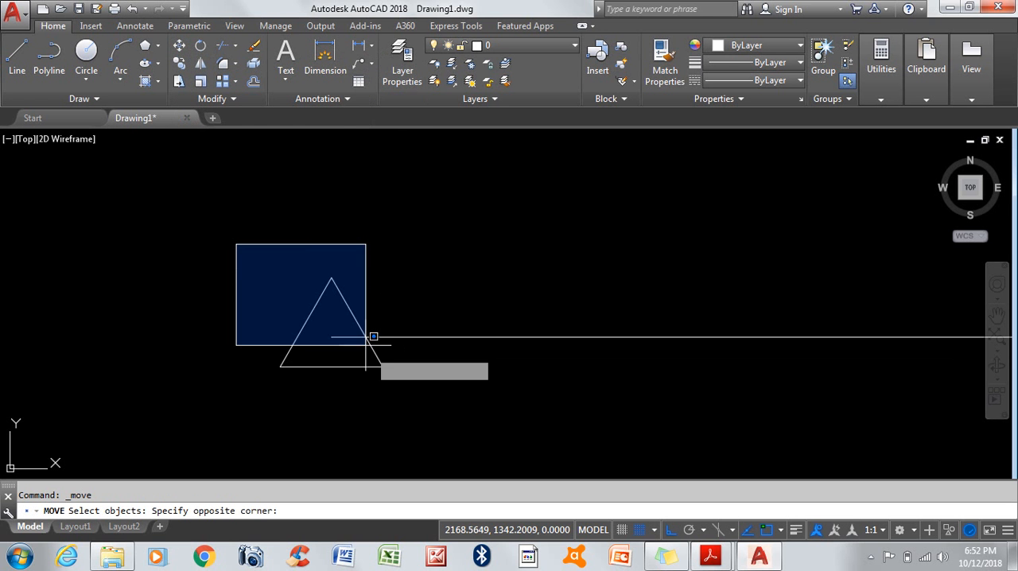
{"action": "left_click", "coordinate": [430, 409]}
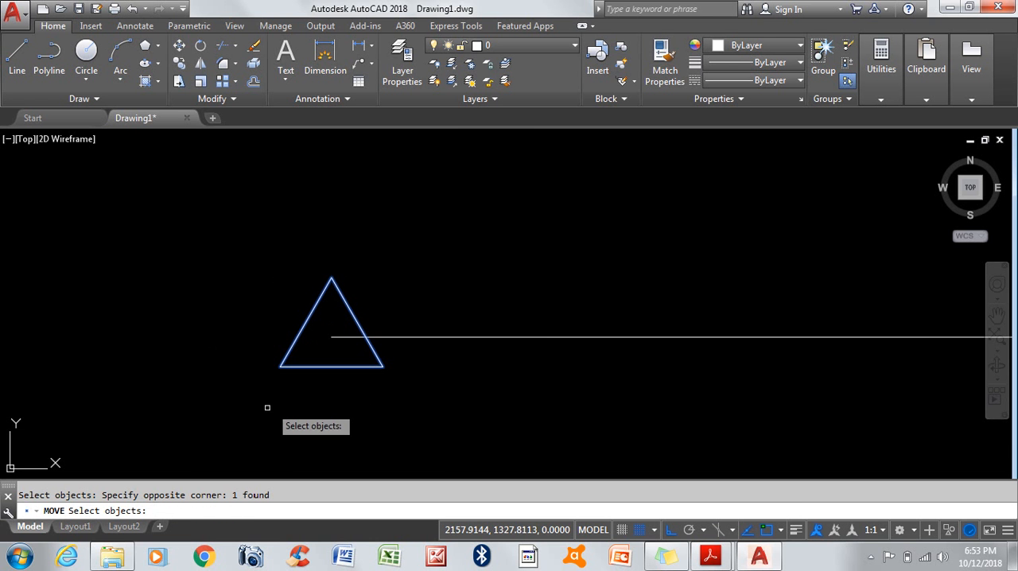
{"action": "key", "text": "Return"}
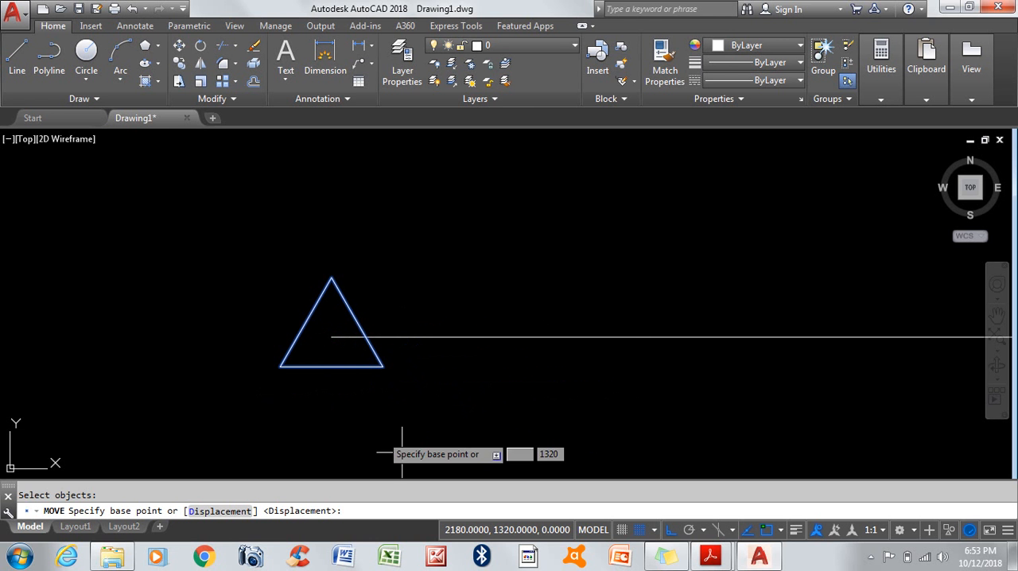
{"action": "key", "text": "F9"}
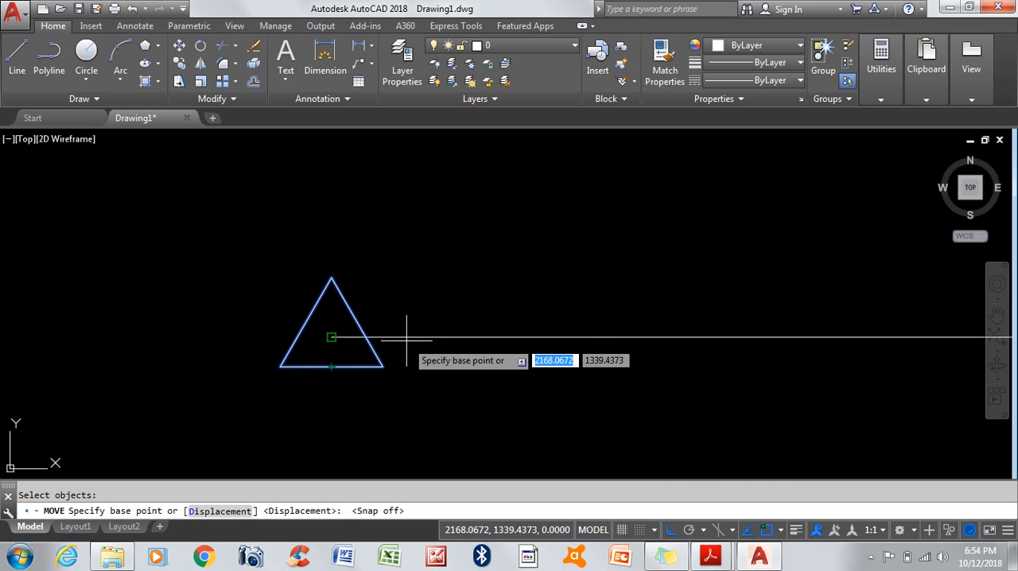
{"action": "scroll", "coordinate": [404, 334], "scroll_direction": "up", "scroll_amount": 2}
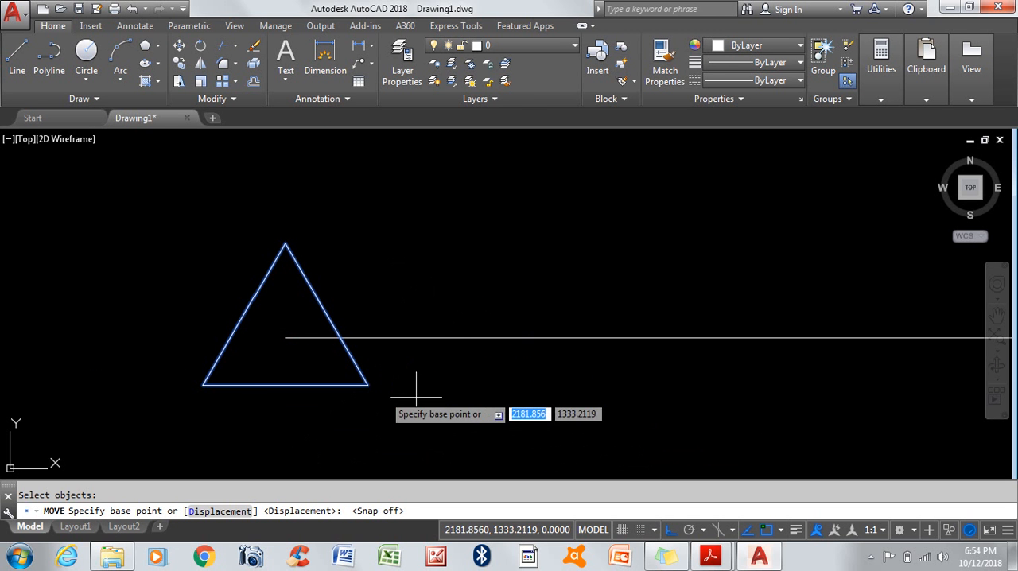
{"action": "left_click", "coordinate": [284, 386]}
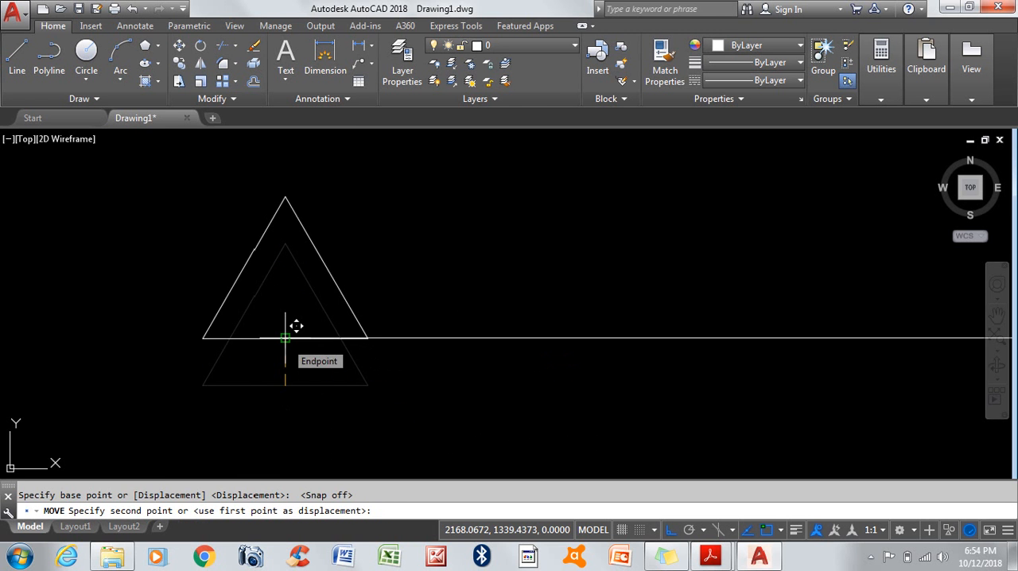
{"action": "scroll", "coordinate": [231, 360], "scroll_direction": "up", "scroll_amount": 5}
{"action": "scroll", "coordinate": [229, 355], "scroll_direction": "down", "scroll_amount": 7}
{"action": "scroll", "coordinate": [234, 350], "scroll_direction": "up", "scroll_amount": 4}
{"action": "scroll", "coordinate": [237, 347], "scroll_direction": "down", "scroll_amount": 2}
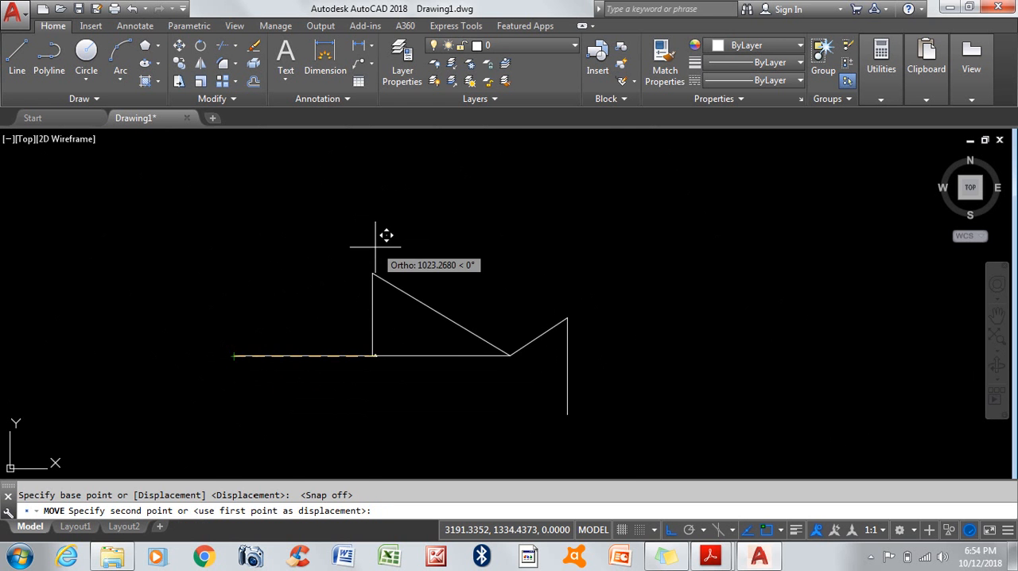
{"action": "scroll", "coordinate": [387, 239], "scroll_direction": "up", "scroll_amount": 4}
{"action": "left_click", "coordinate": [366, 308]}
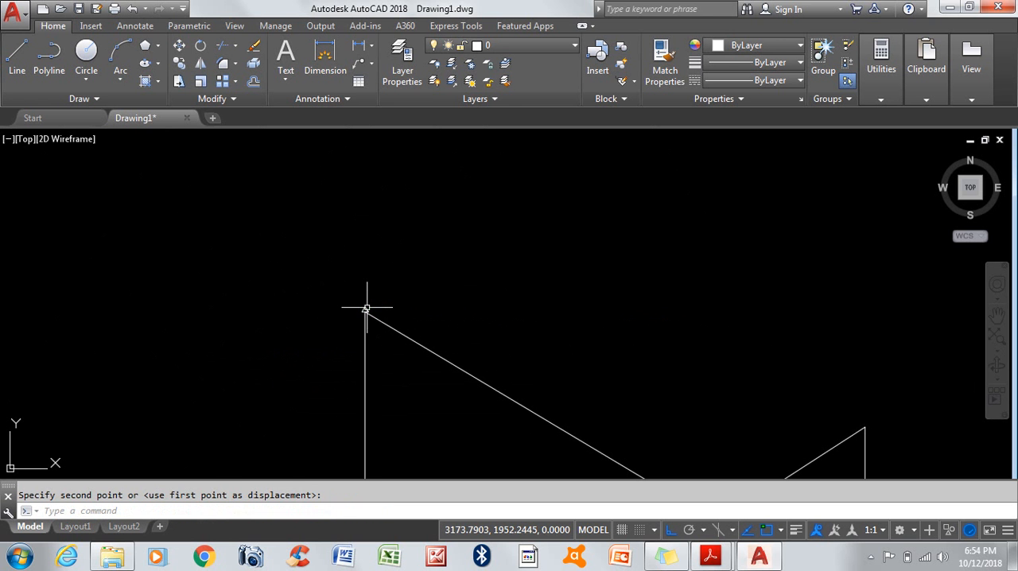
Step: Measure the distance from the midpoint of the small triangle's base to its right corner with the DIST command
{"action": "scroll", "coordinate": [377, 313], "scroll_direction": "up", "scroll_amount": 2}
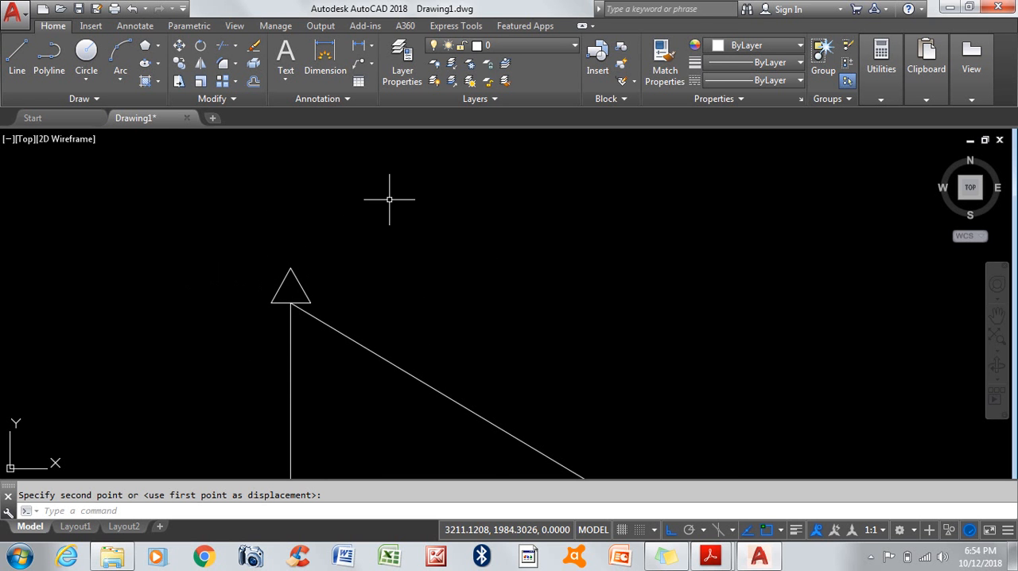
{"action": "type", "text": "d"}
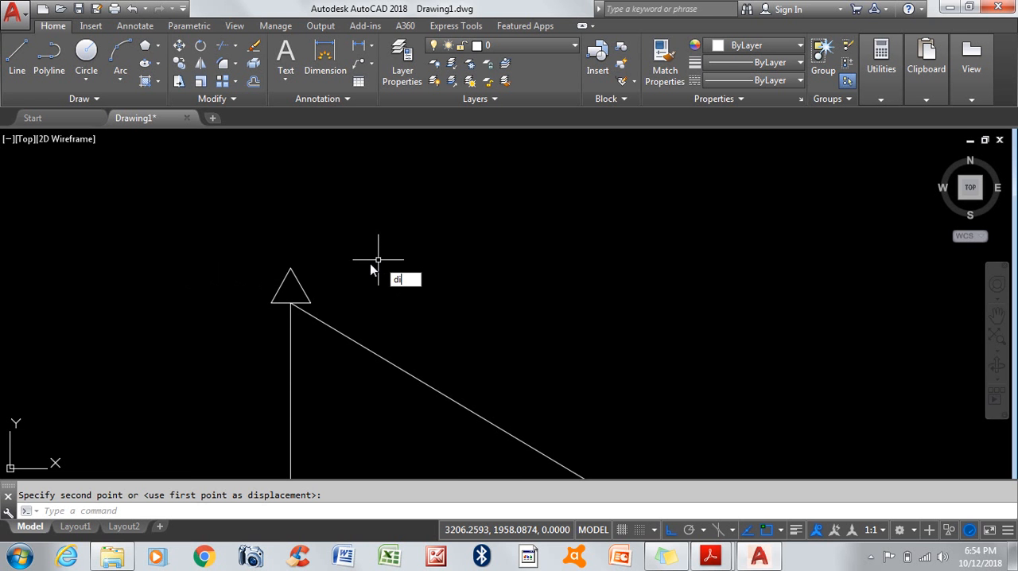
{"action": "type", "text": "ist"}
{"action": "key", "text": "Return"}
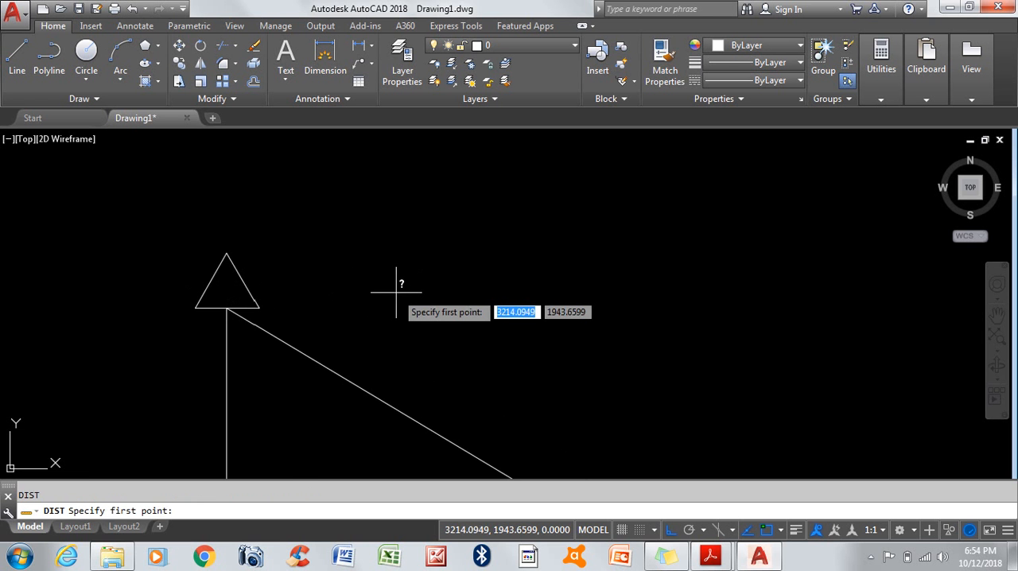
{"action": "scroll", "coordinate": [214, 299], "scroll_direction": "up", "scroll_amount": 5}
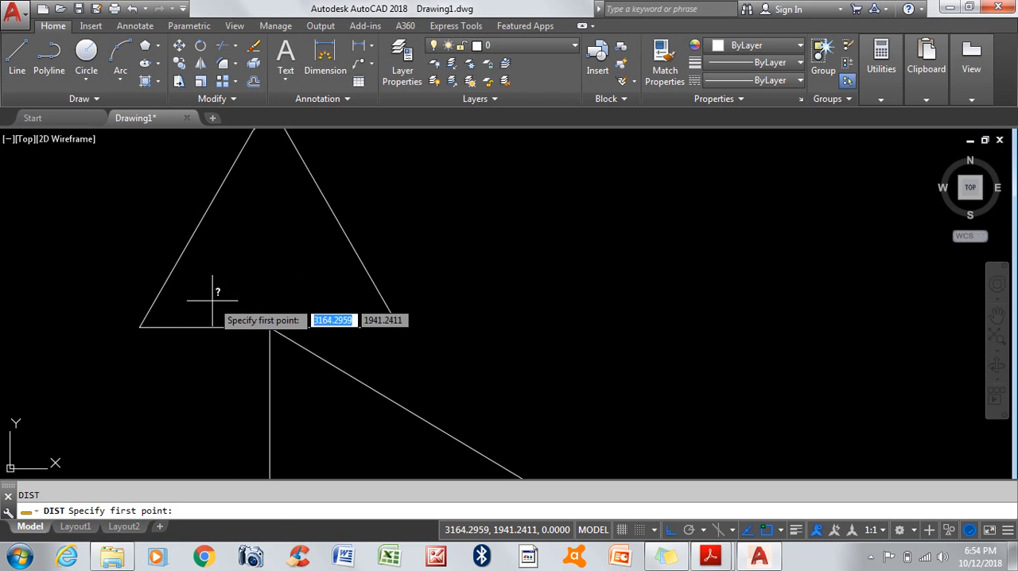
{"action": "left_click", "coordinate": [269, 327]}
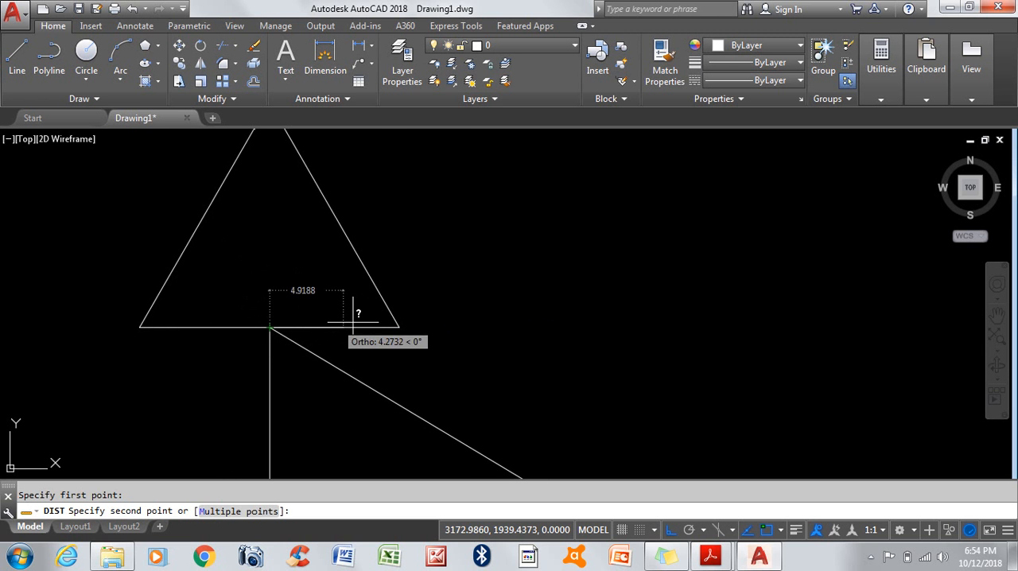
{"action": "left_click", "coordinate": [398, 327]}
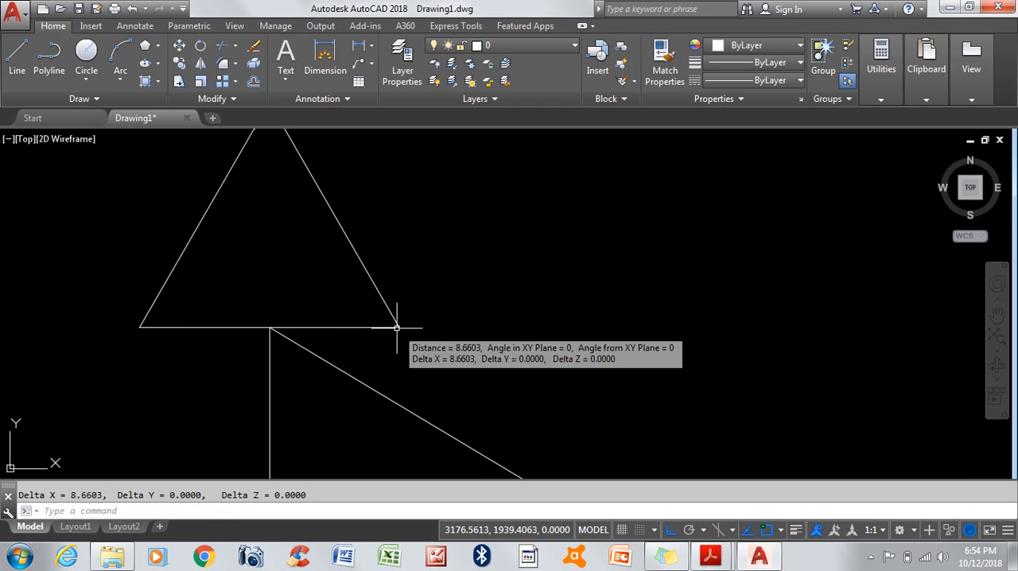
Step: Measure the full length of the triangle's base from its right corner to its left corner
{"action": "key", "text": "Return"}
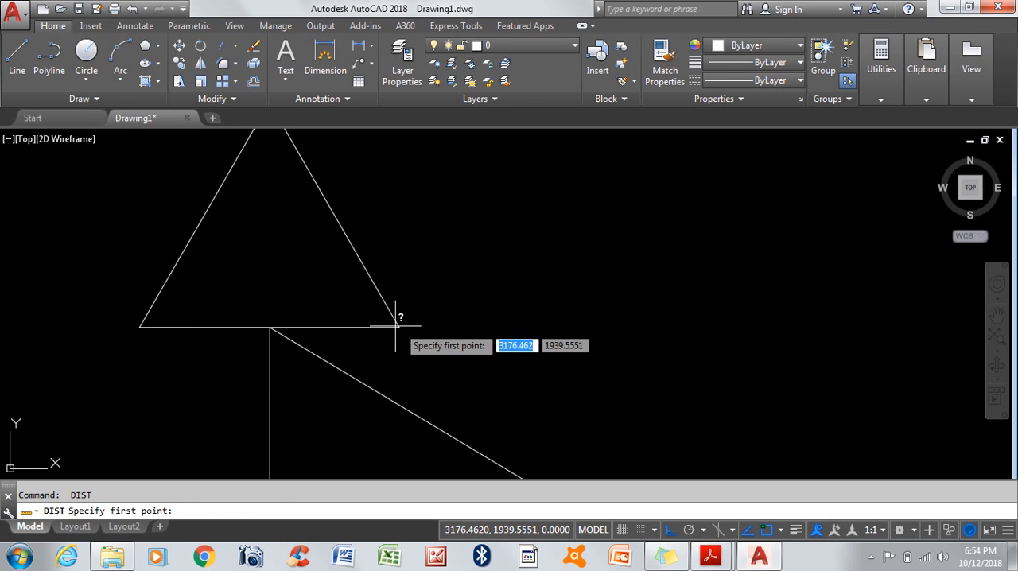
{"action": "left_click", "coordinate": [399, 327]}
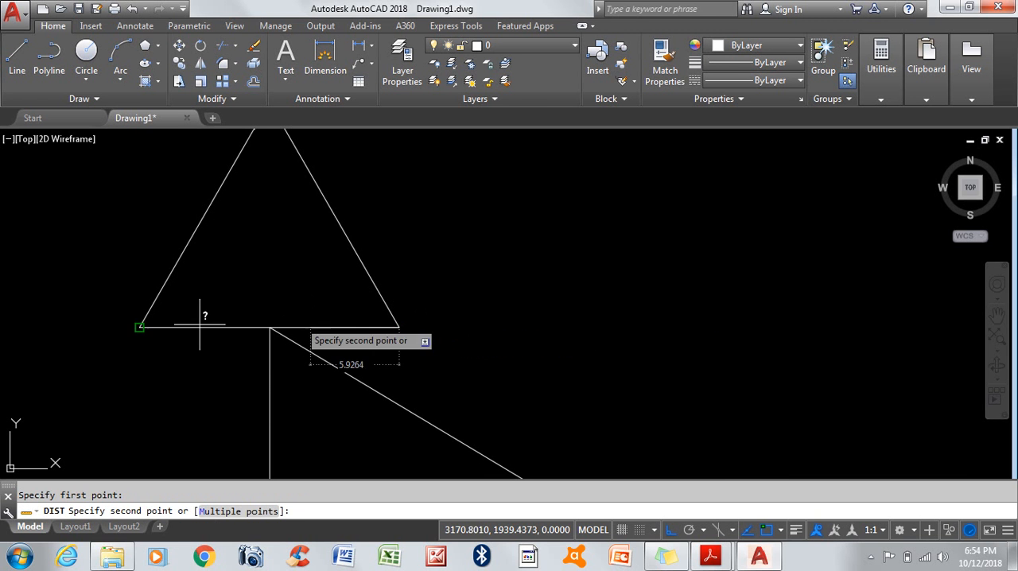
{"action": "left_click", "coordinate": [139, 327]}
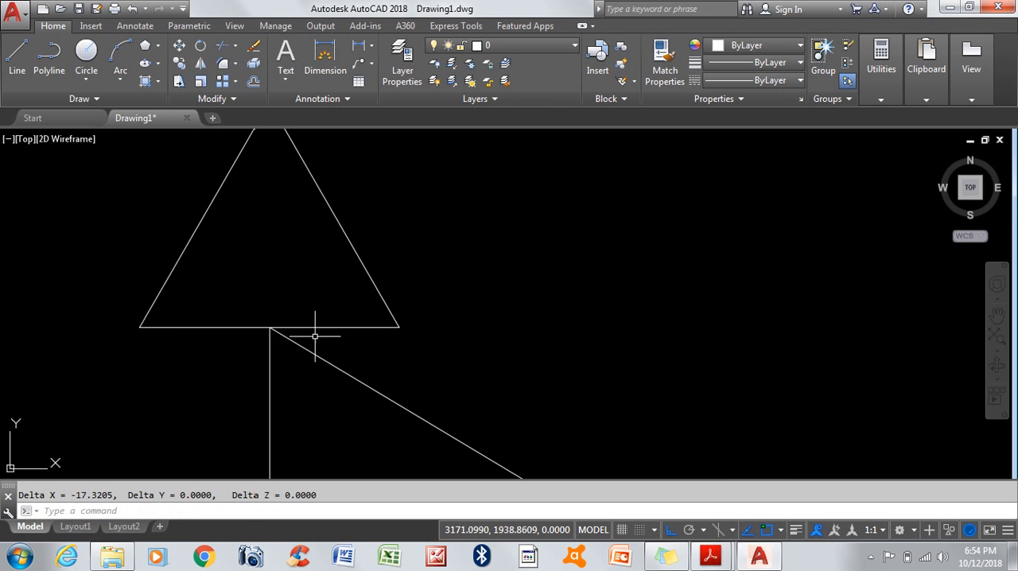
{"action": "key", "text": "Return"}
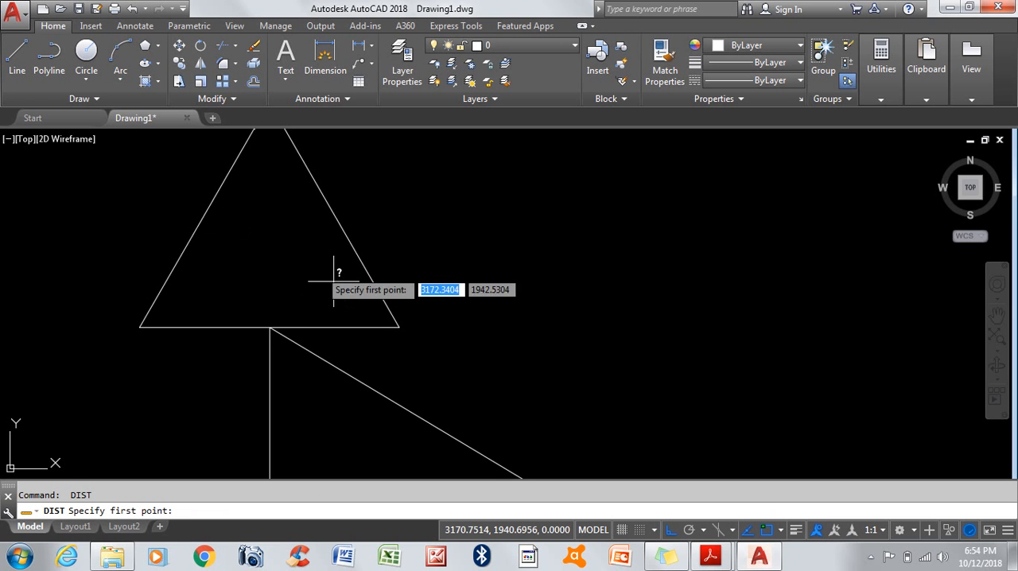
{"action": "key", "text": "Escape"}
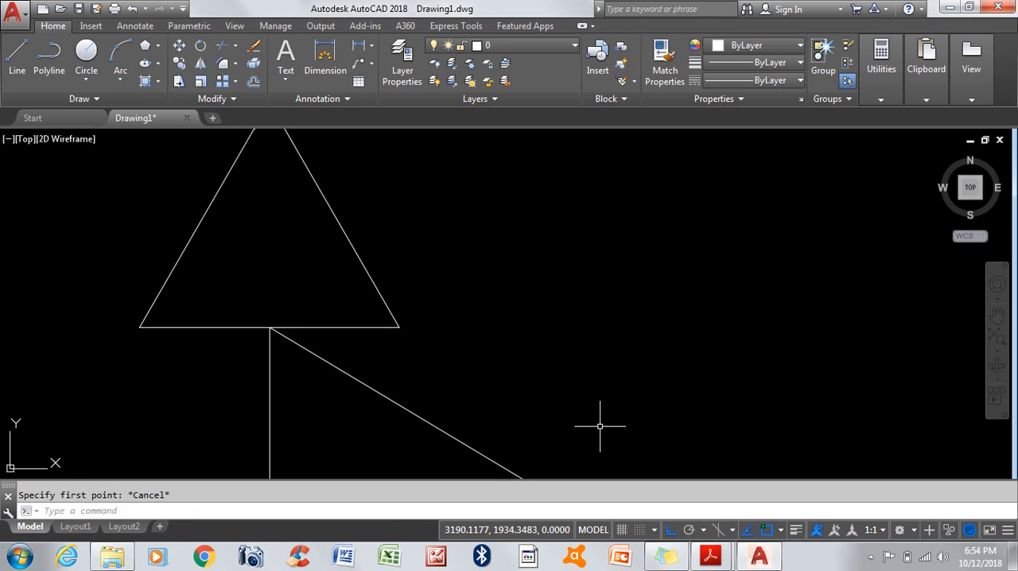
Step: Turn on the Geometric Center object snap
{"action": "left_click", "coordinate": [782, 531]}
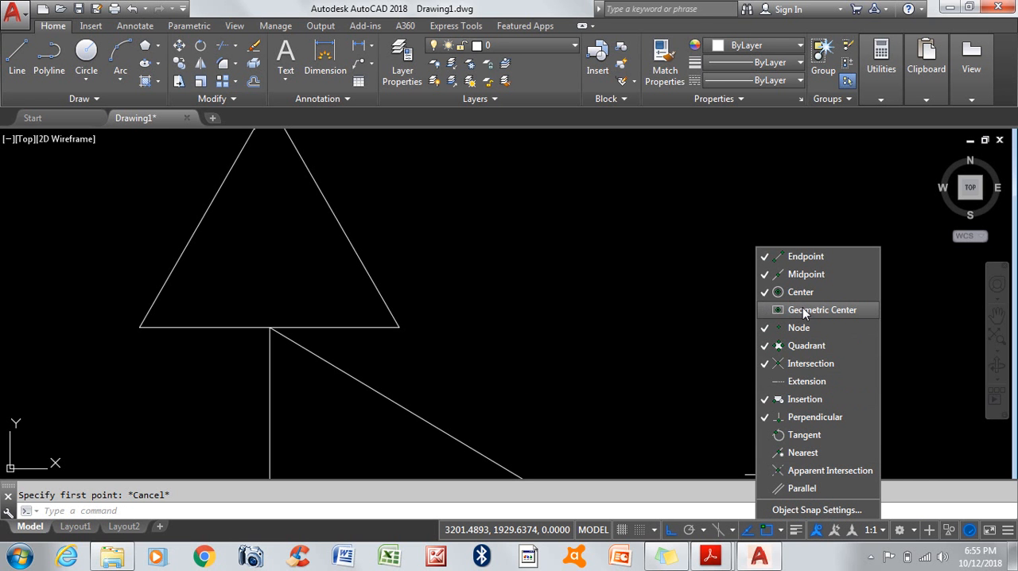
{"action": "left_click", "coordinate": [560, 286]}
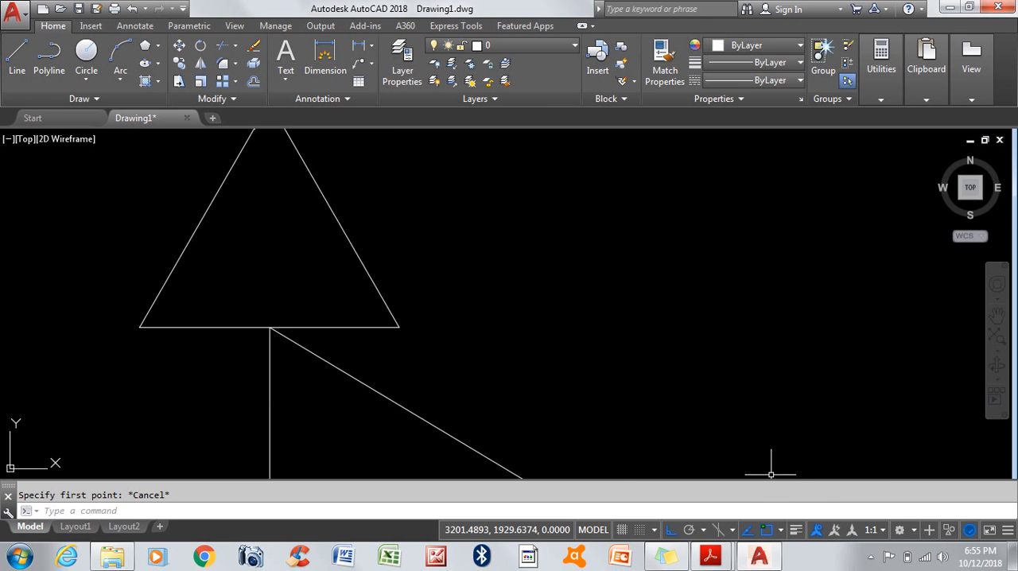
Step: Measure the distance from the triangle's geometric center to its apex, and exit the measuring command
{"action": "scroll", "coordinate": [573, 328], "scroll_direction": "down", "scroll_amount": 2}
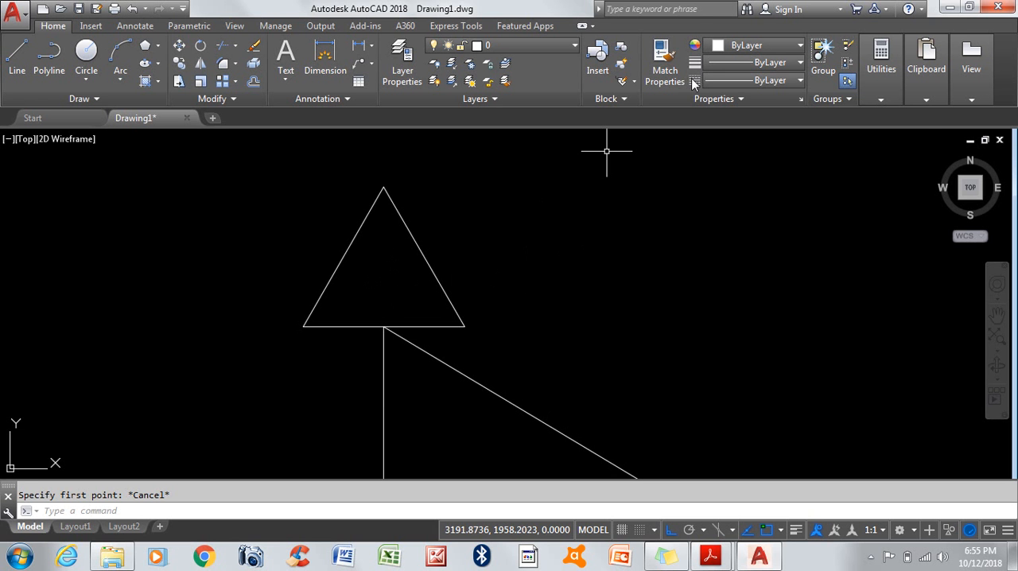
{"action": "left_click", "coordinate": [881, 101]}
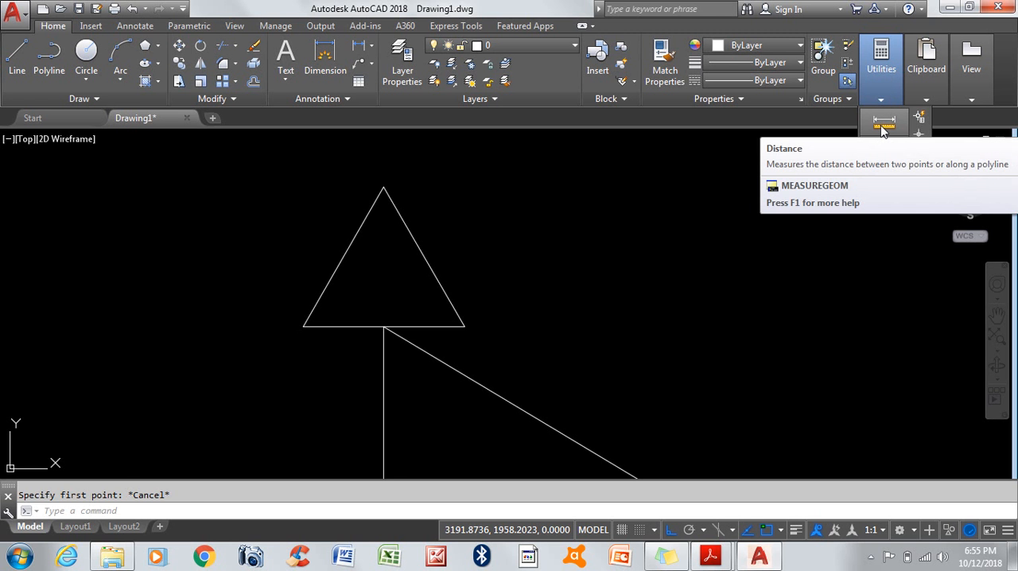
{"action": "left_click", "coordinate": [883, 125]}
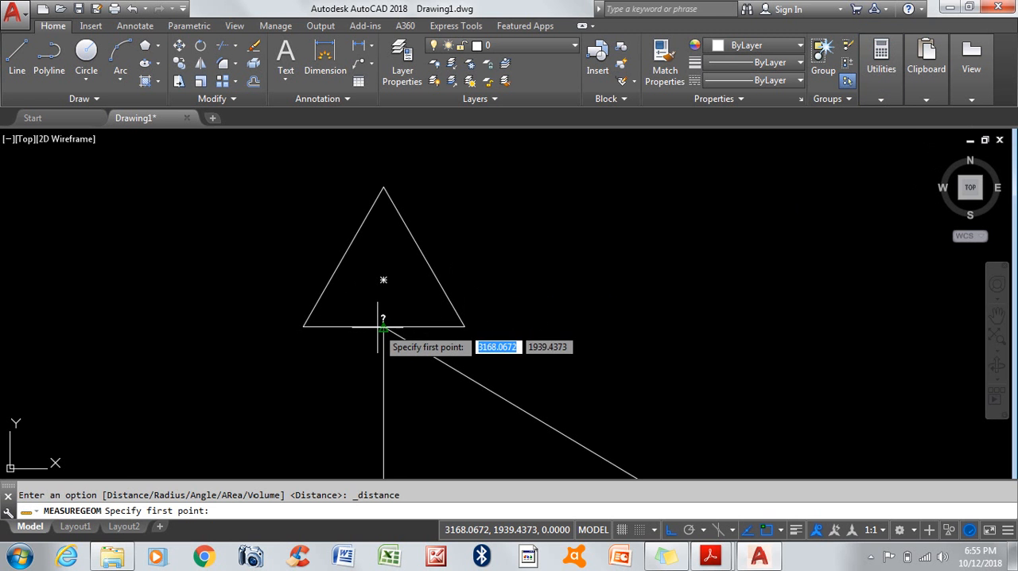
{"action": "left_click", "coordinate": [383, 280]}
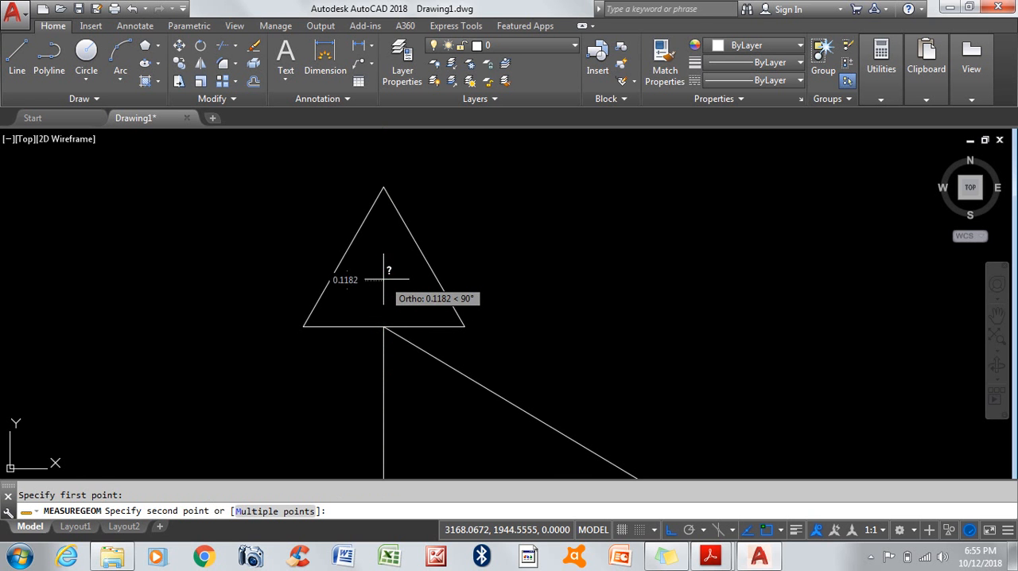
{"action": "left_click", "coordinate": [383, 187]}
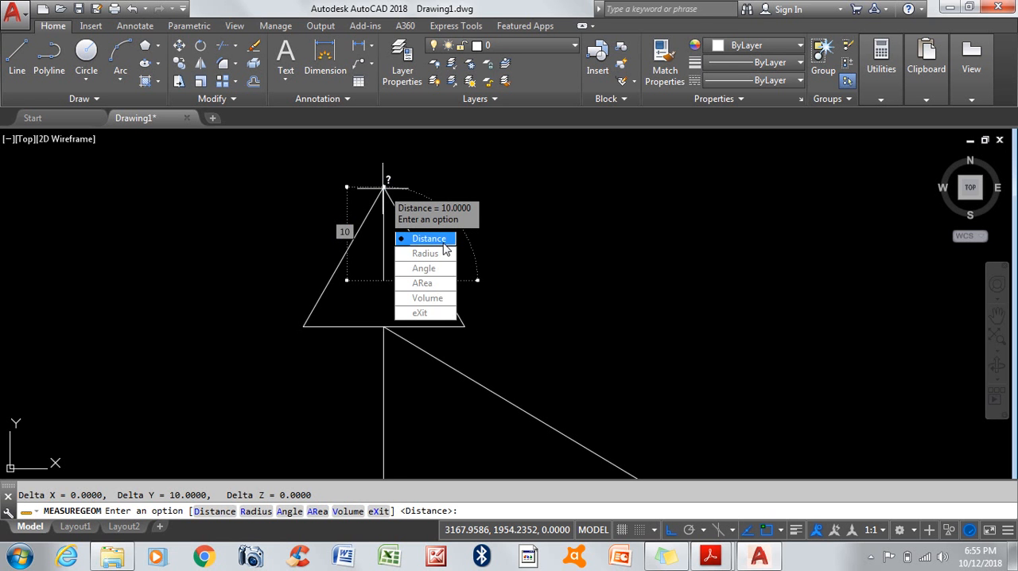
{"action": "left_click", "coordinate": [421, 312]}
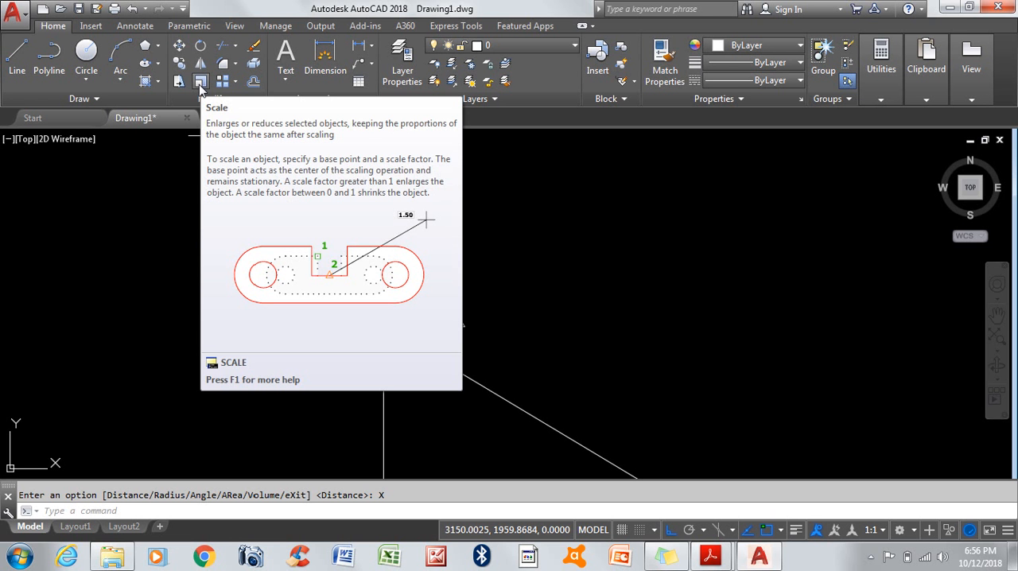
Step: Scale the triangle by a factor of 5, using the midpoint of its base as the base point
{"action": "left_click", "coordinate": [200, 83]}
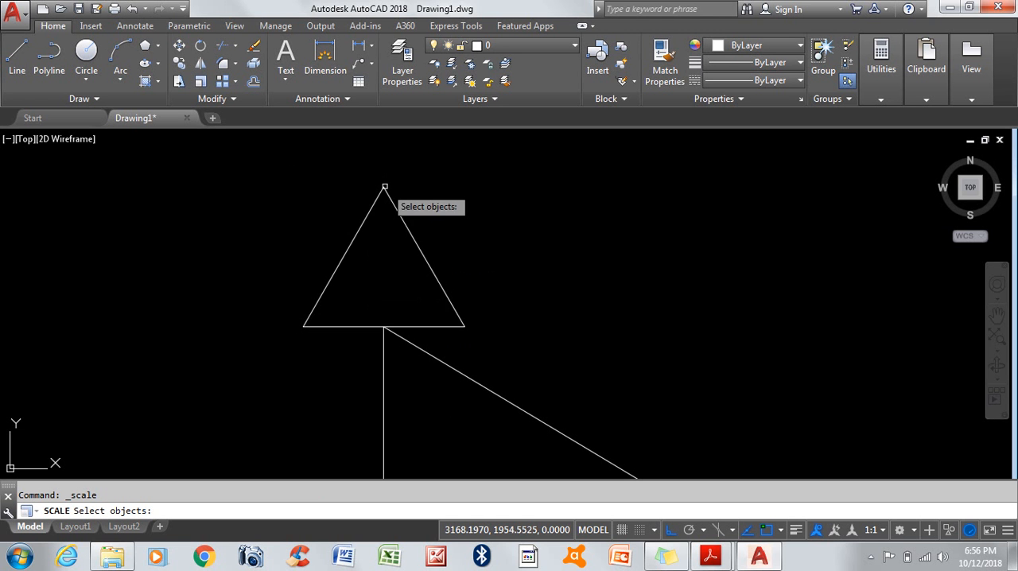
{"action": "left_click", "coordinate": [406, 220]}
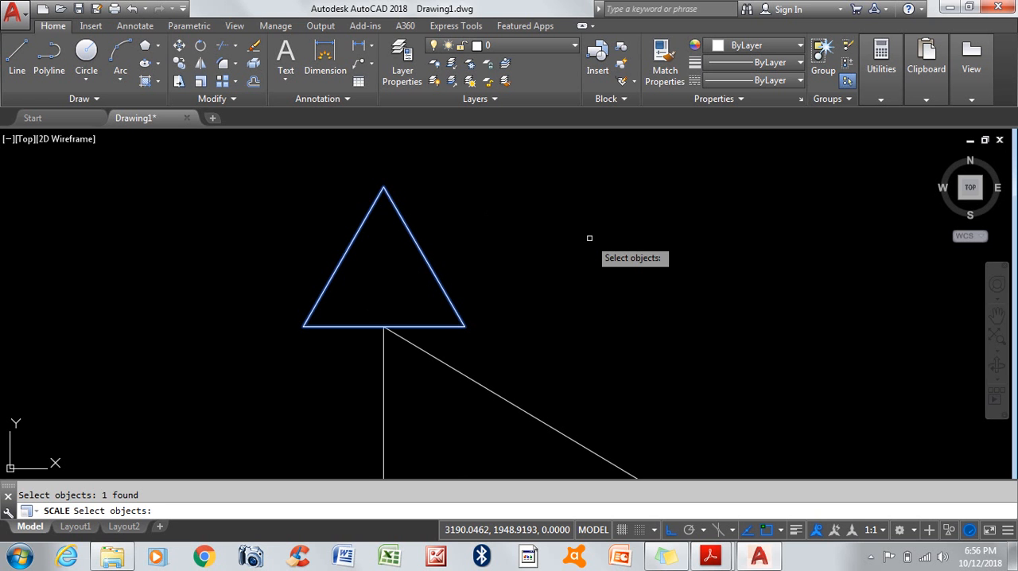
{"action": "key", "text": "Return"}
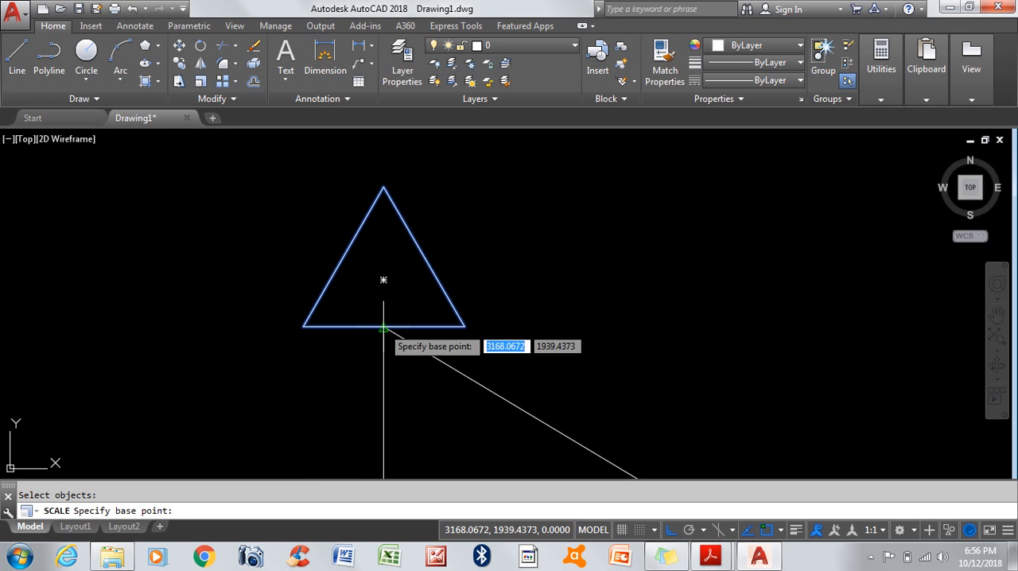
{"action": "scroll", "coordinate": [305, 292], "scroll_direction": "down", "scroll_amount": 10}
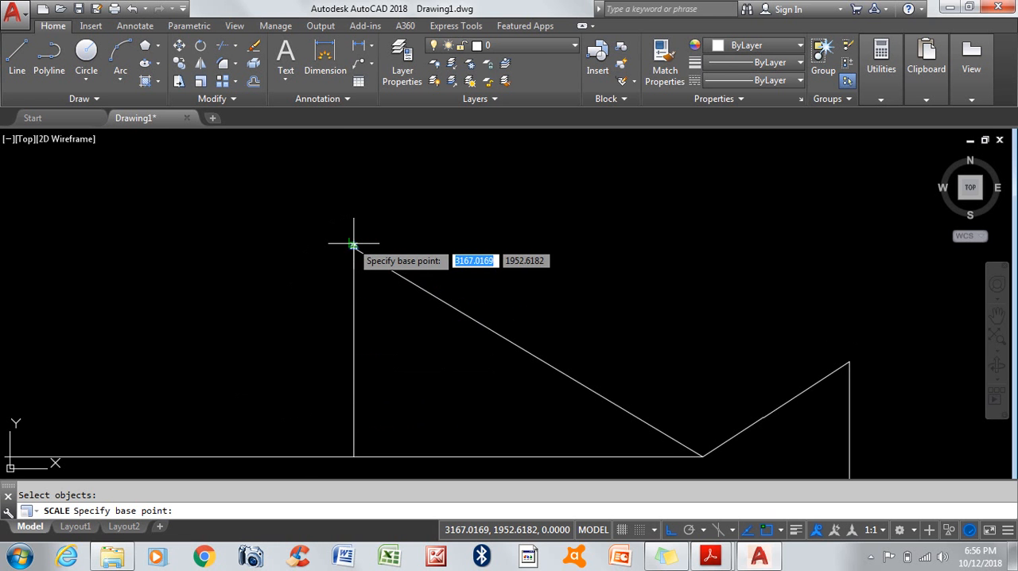
{"action": "scroll", "coordinate": [353, 243], "scroll_direction": "up", "scroll_amount": 8}
{"action": "scroll", "coordinate": [385, 249], "scroll_direction": "down", "scroll_amount": 2}
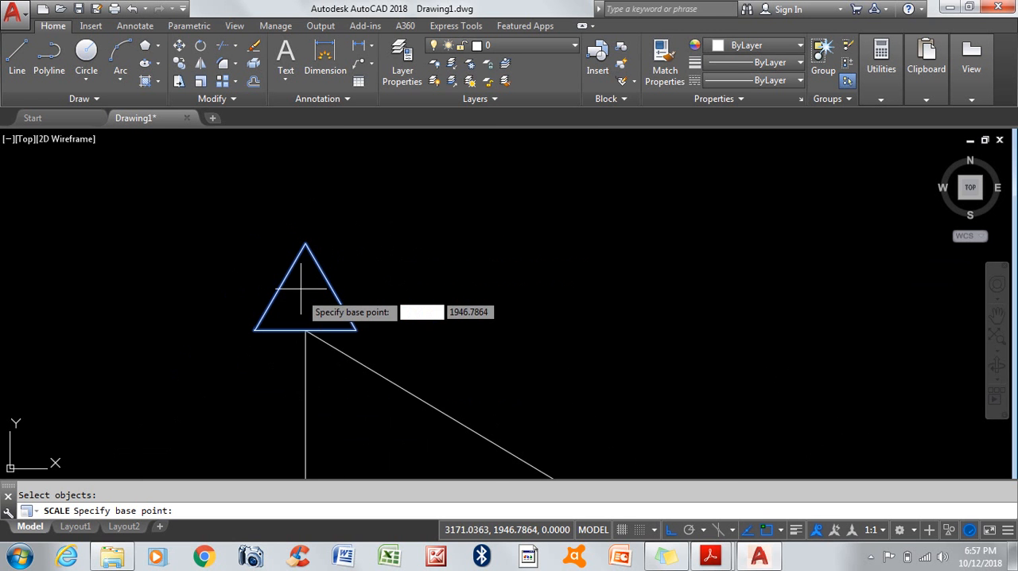
{"action": "scroll", "coordinate": [303, 295], "scroll_direction": "up", "scroll_amount": 2}
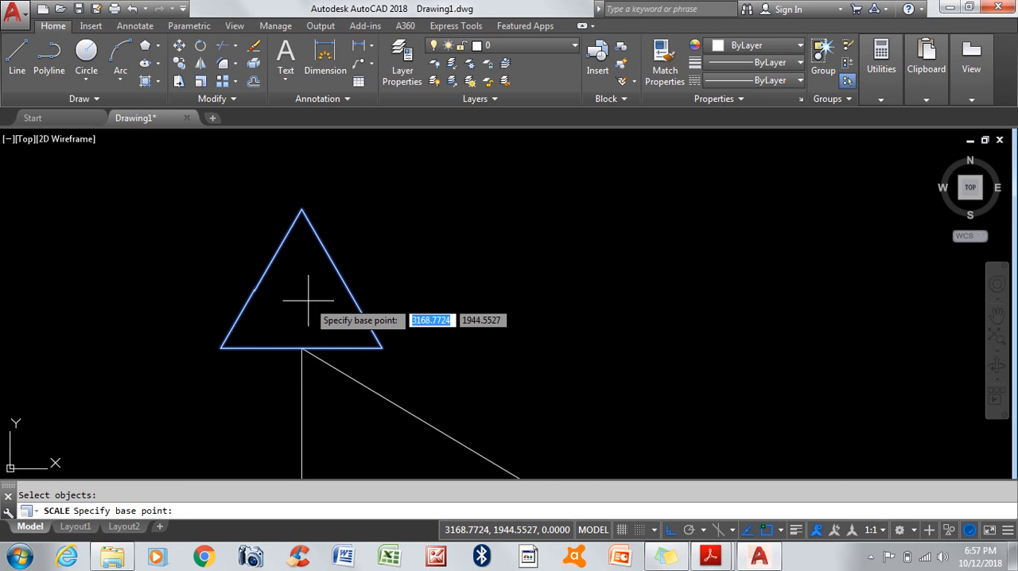
{"action": "left_click", "coordinate": [302, 347]}
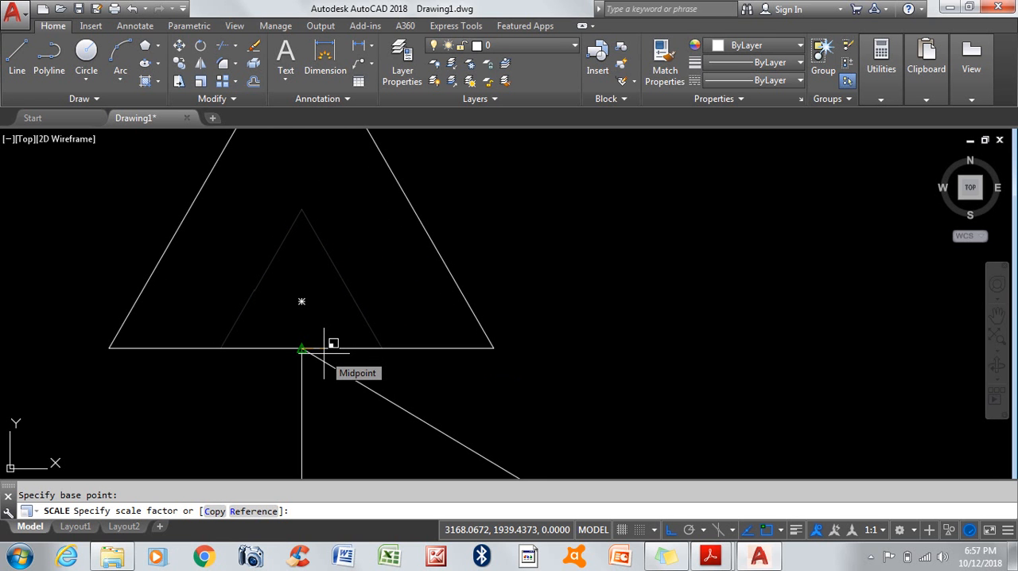
{"action": "type", "text": "5"}
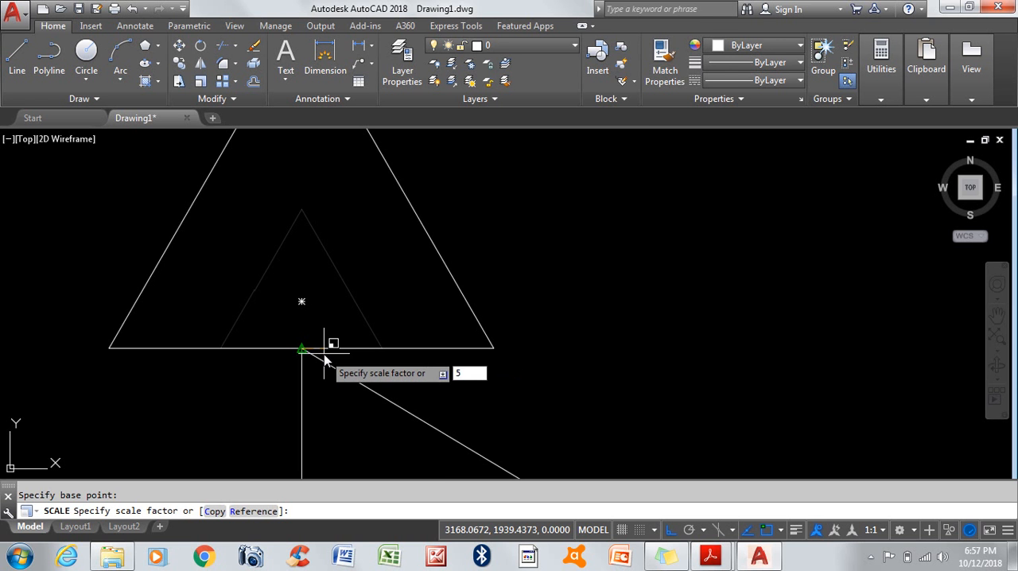
{"action": "key", "text": "Return"}
{"action": "scroll", "coordinate": [324, 353], "scroll_direction": "down", "scroll_amount": 6}
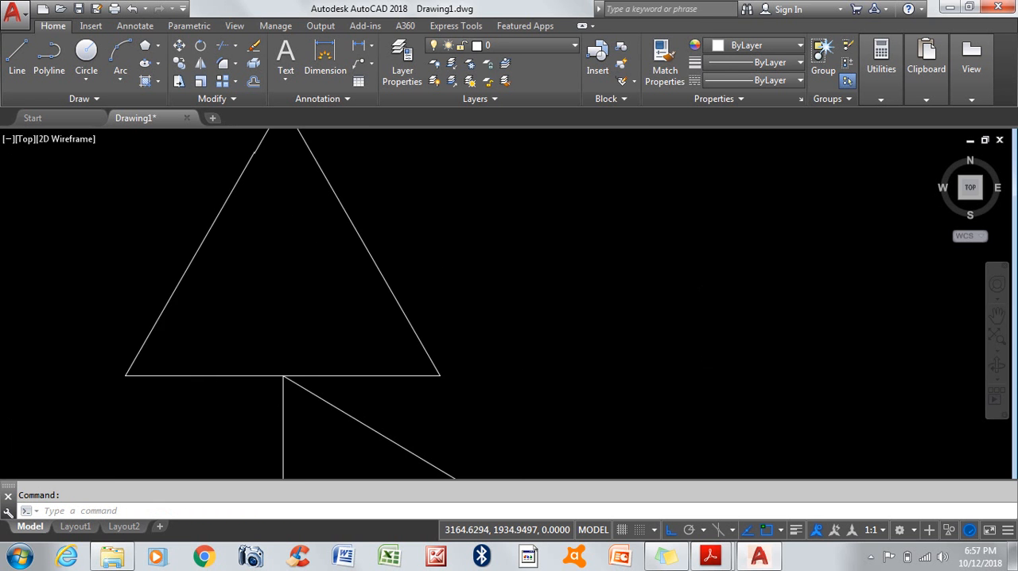
Step: Measure the scaled triangle's distance from its geometric center to its apex, and exit the measuring command
{"action": "left_click", "coordinate": [873, 69]}
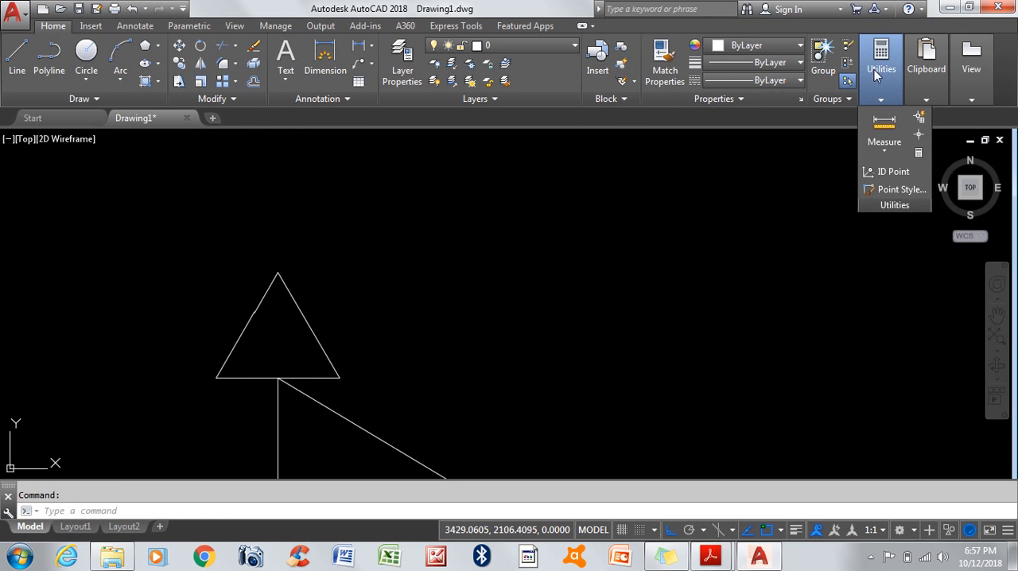
{"action": "left_click", "coordinate": [885, 125]}
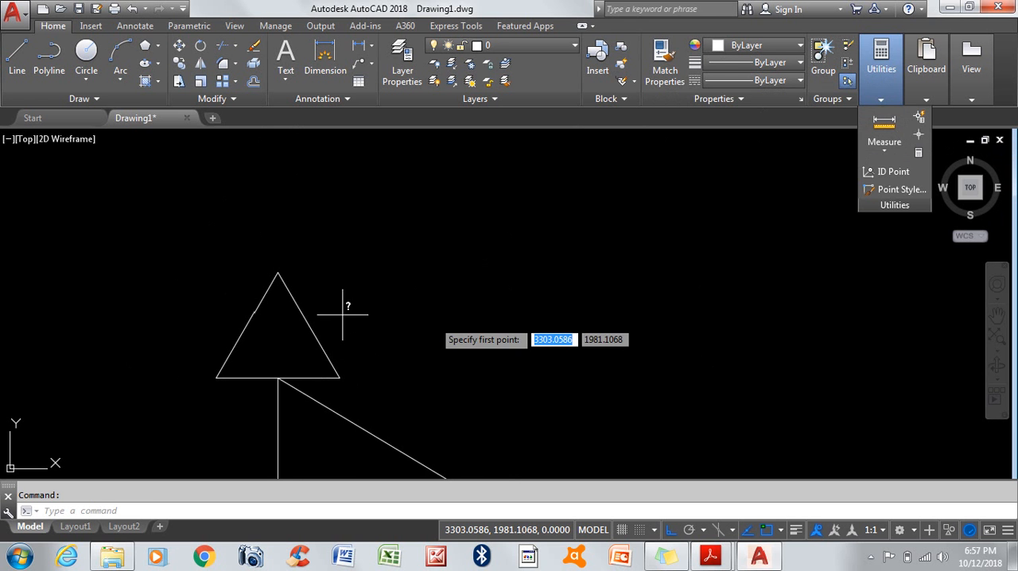
{"action": "scroll", "coordinate": [294, 342], "scroll_direction": "up", "scroll_amount": 6}
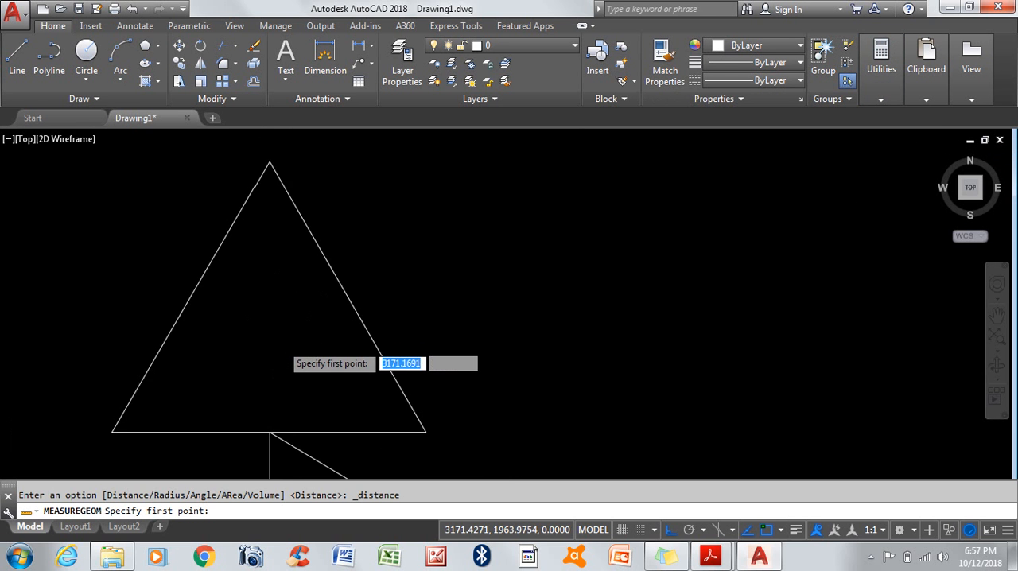
{"action": "scroll", "coordinate": [334, 291], "scroll_direction": "down", "scroll_amount": 4}
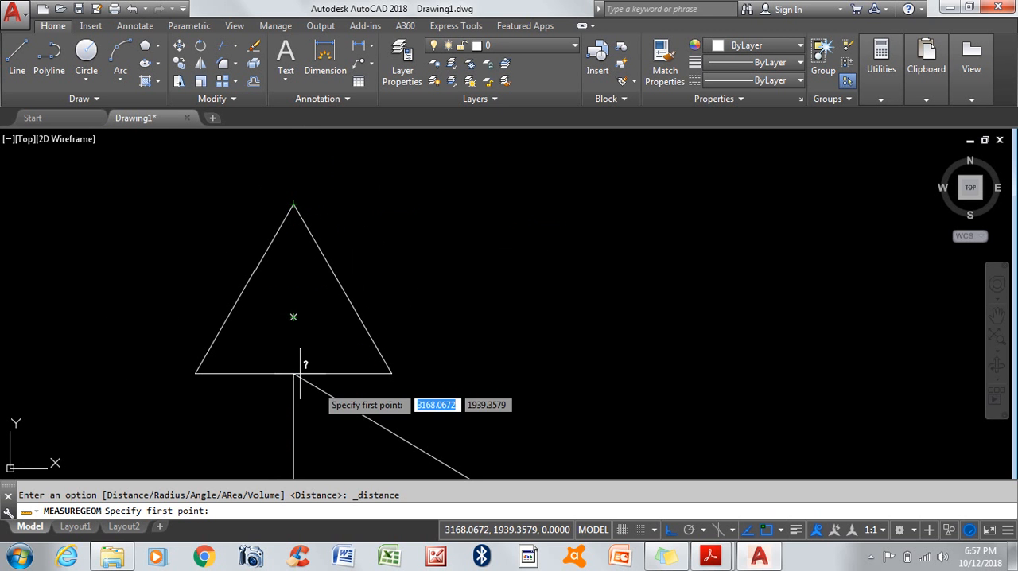
{"action": "left_click", "coordinate": [293, 317]}
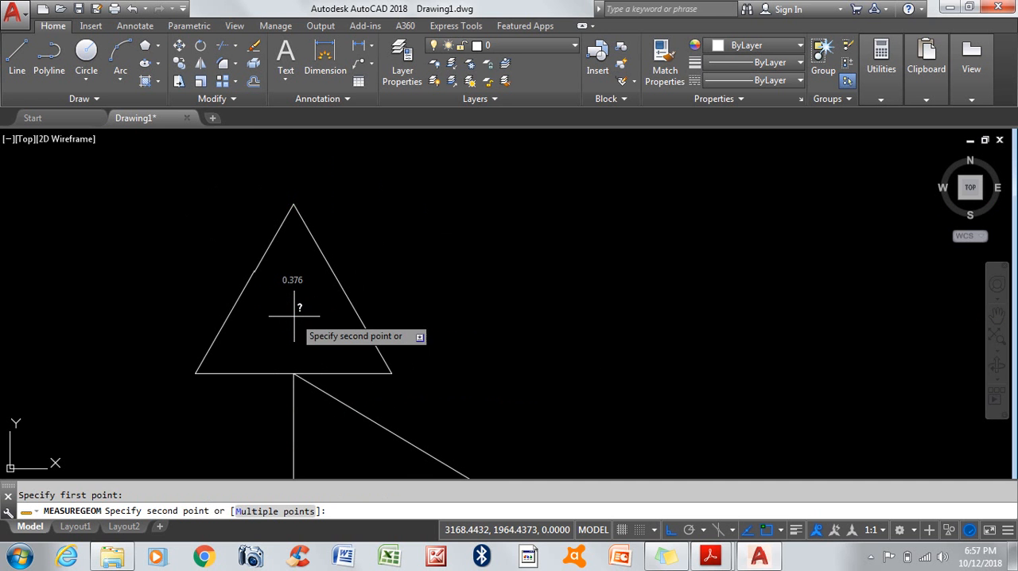
{"action": "left_click", "coordinate": [294, 204]}
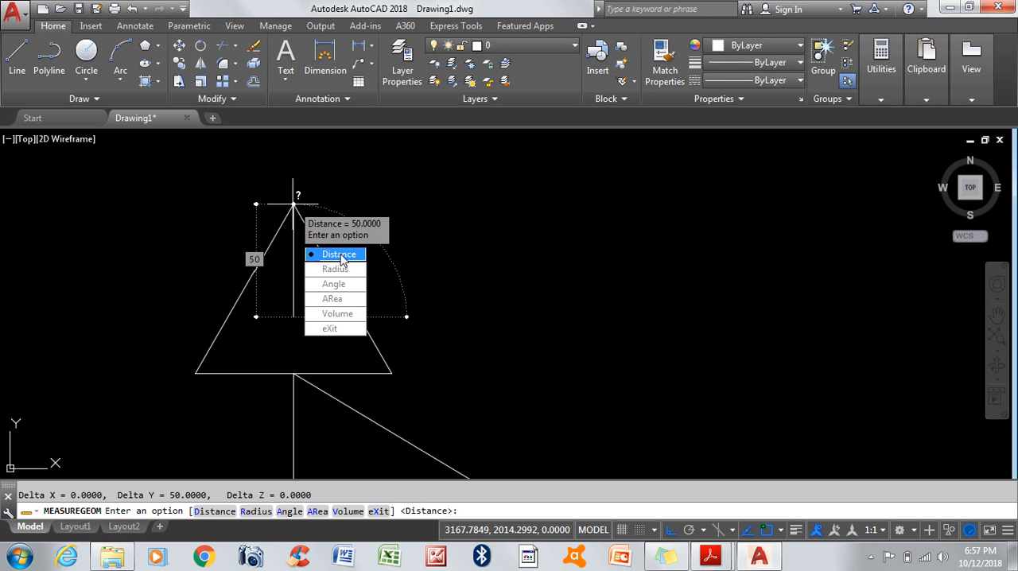
{"action": "left_click", "coordinate": [335, 330]}
{"action": "scroll", "coordinate": [386, 272], "scroll_direction": "down", "scroll_amount": 3}
{"action": "scroll", "coordinate": [384, 277], "scroll_direction": "down", "scroll_amount": 5}
{"action": "scroll", "coordinate": [390, 279], "scroll_direction": "up", "scroll_amount": 4}
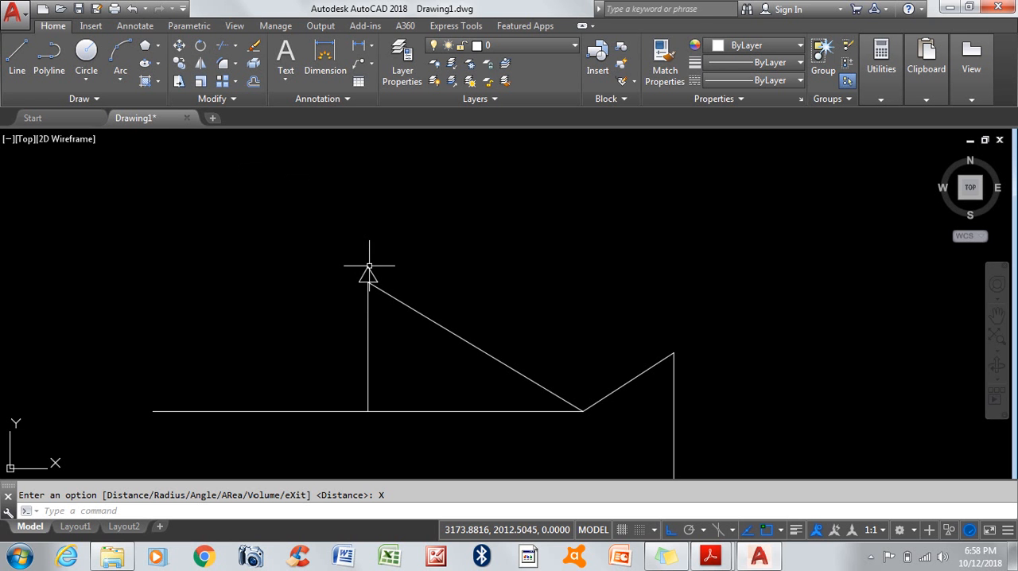
Step: Rotate the small triangle by 180 degrees, using its apex as the base point
{"action": "left_click", "coordinate": [202, 48]}
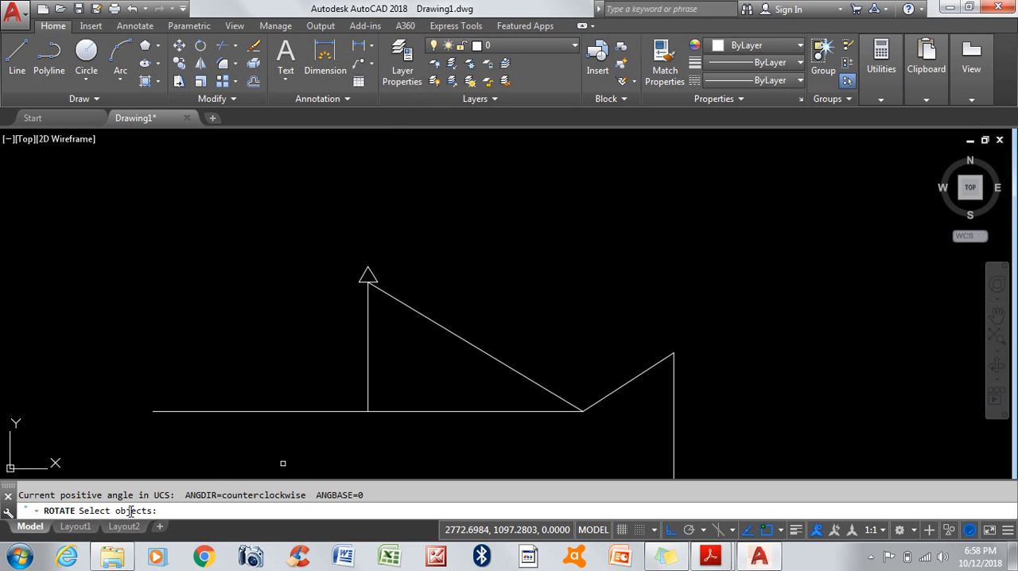
{"action": "left_click", "coordinate": [368, 273]}
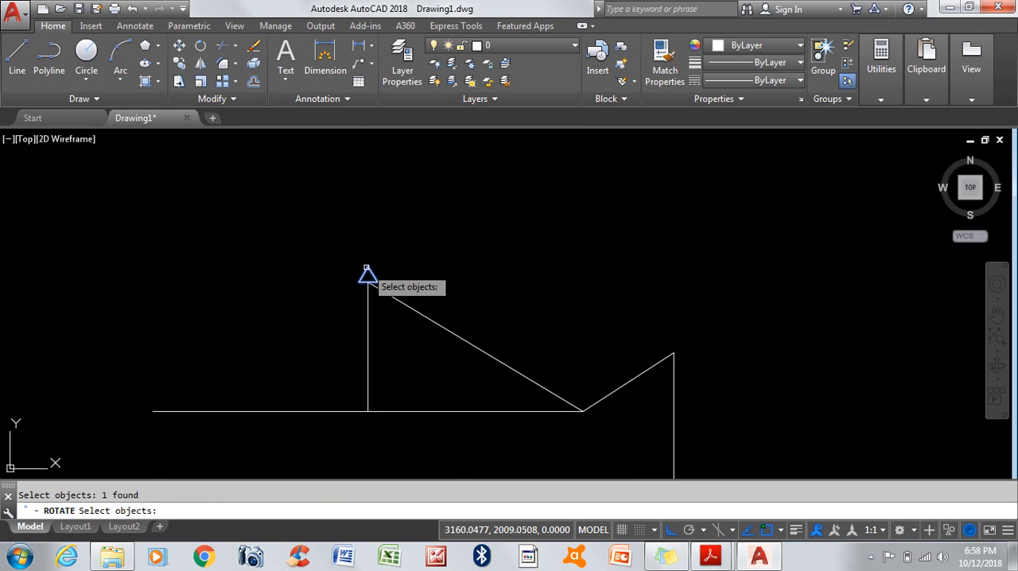
{"action": "key", "text": "Return"}
{"action": "scroll", "coordinate": [366, 273], "scroll_direction": "up", "scroll_amount": 3}
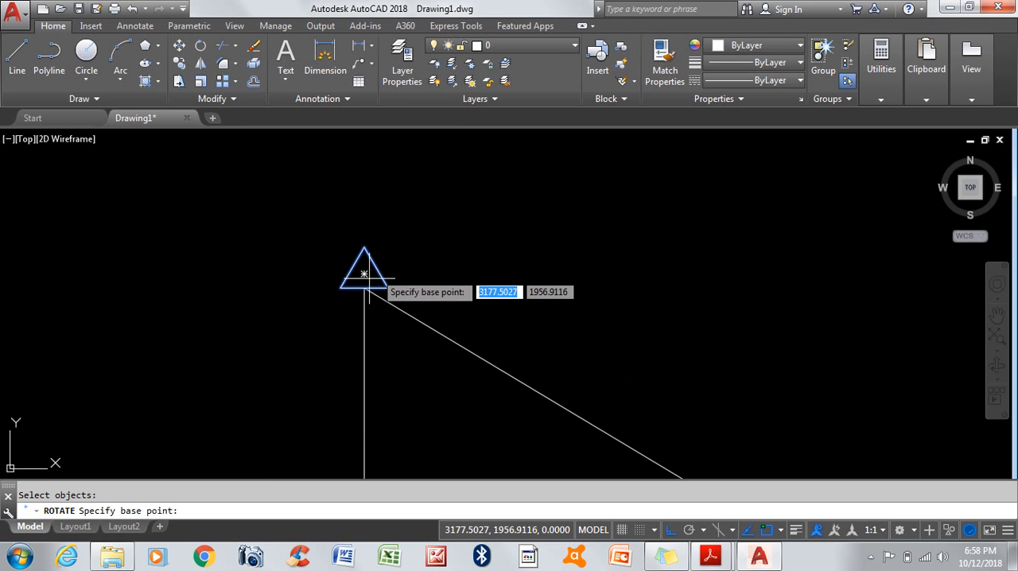
{"action": "scroll", "coordinate": [370, 233], "scroll_direction": "up", "scroll_amount": 3}
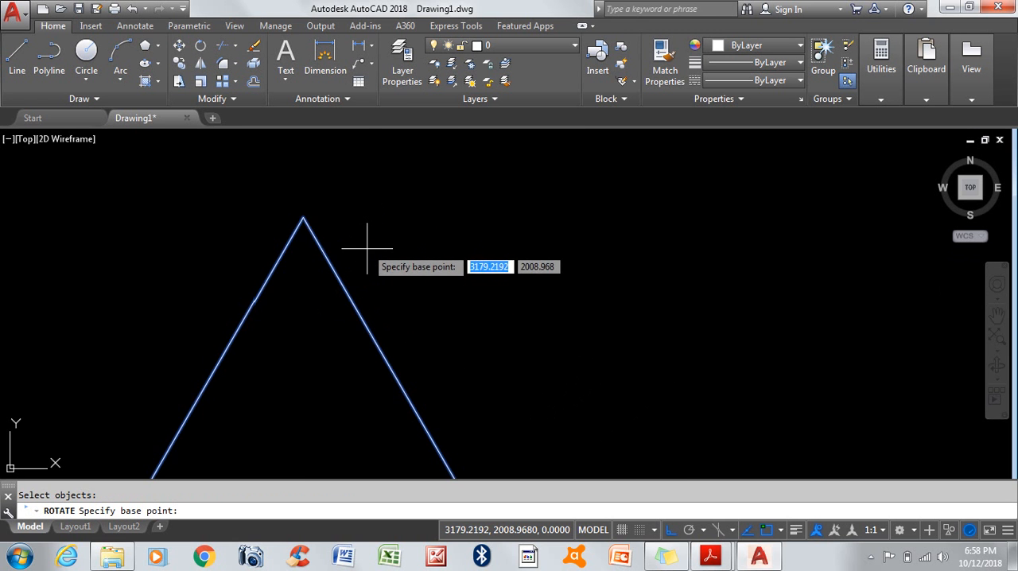
{"action": "left_click", "coordinate": [303, 216]}
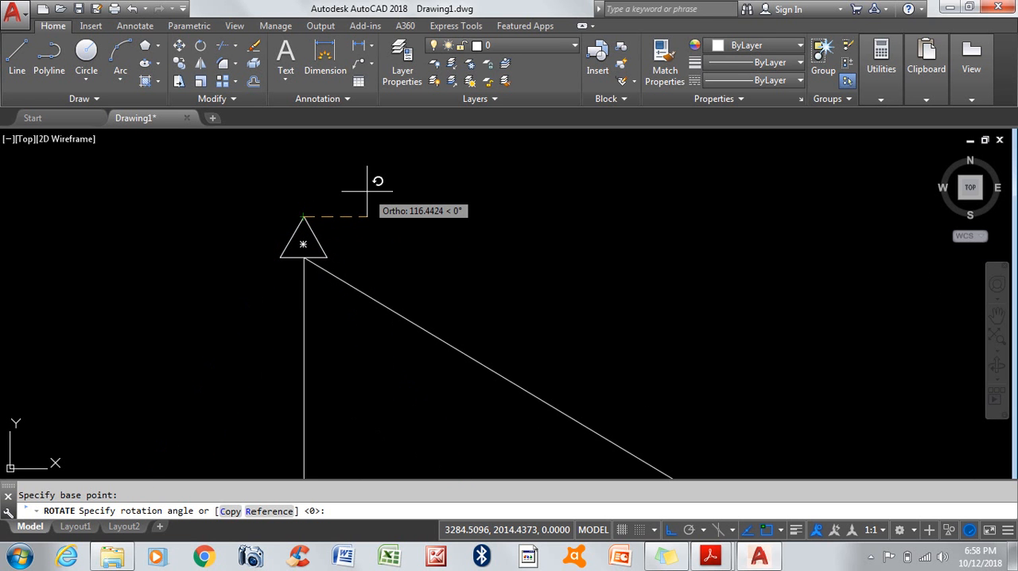
{"action": "type", "text": "180"}
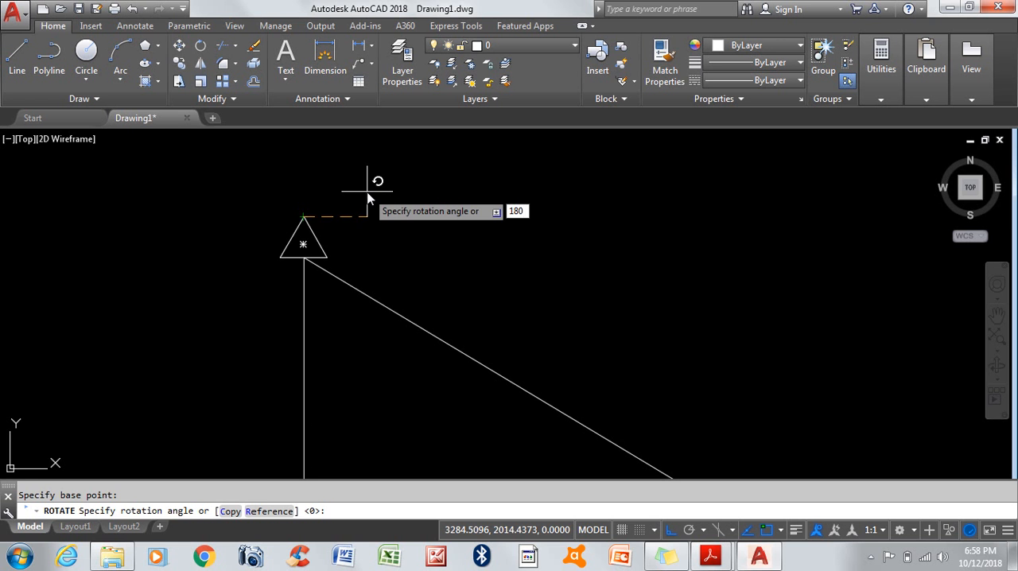
{"action": "key", "text": "Return"}
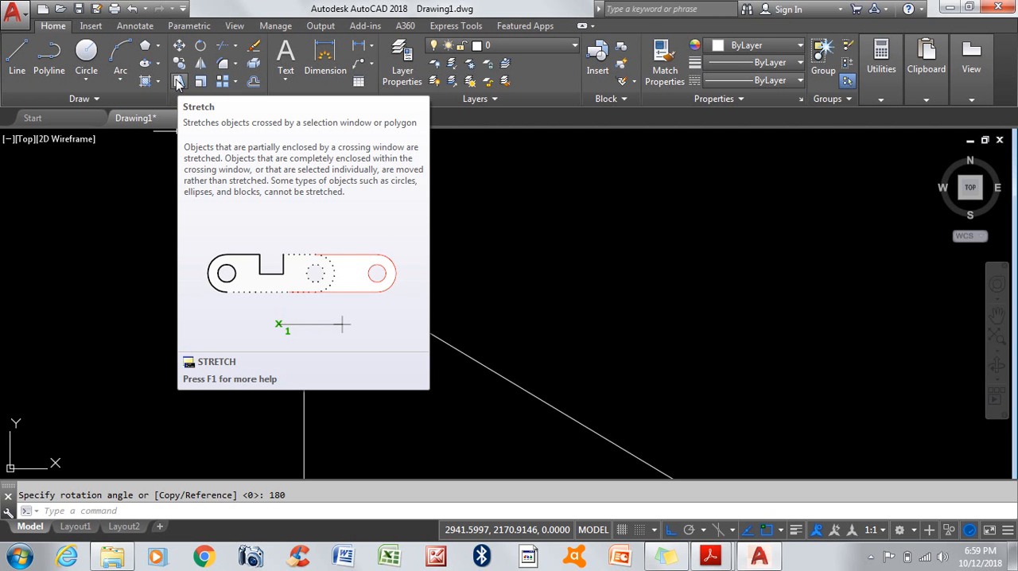
{"action": "left_click", "coordinate": [178, 83]}
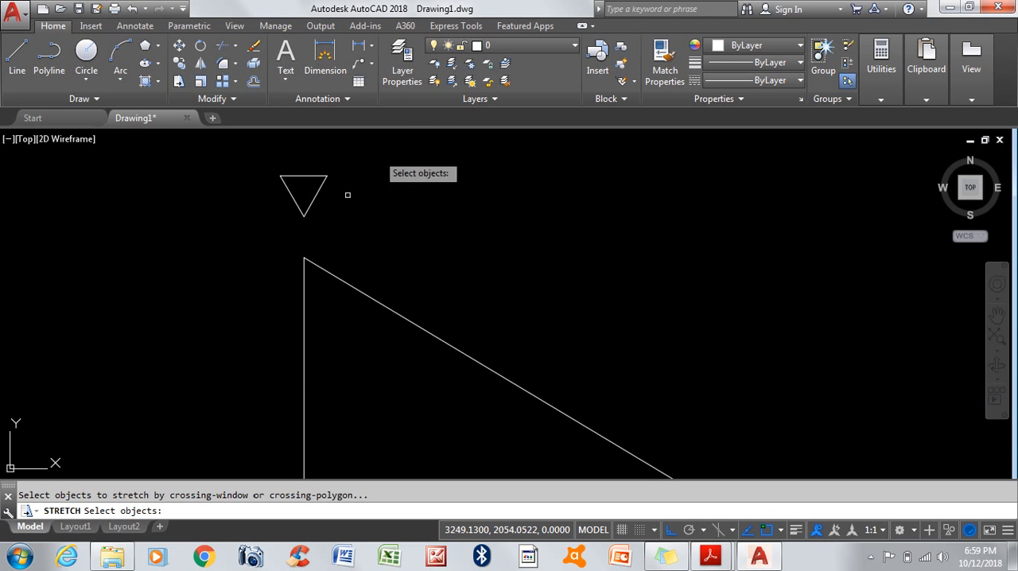
{"action": "scroll", "coordinate": [278, 171], "scroll_direction": "up", "scroll_amount": 5}
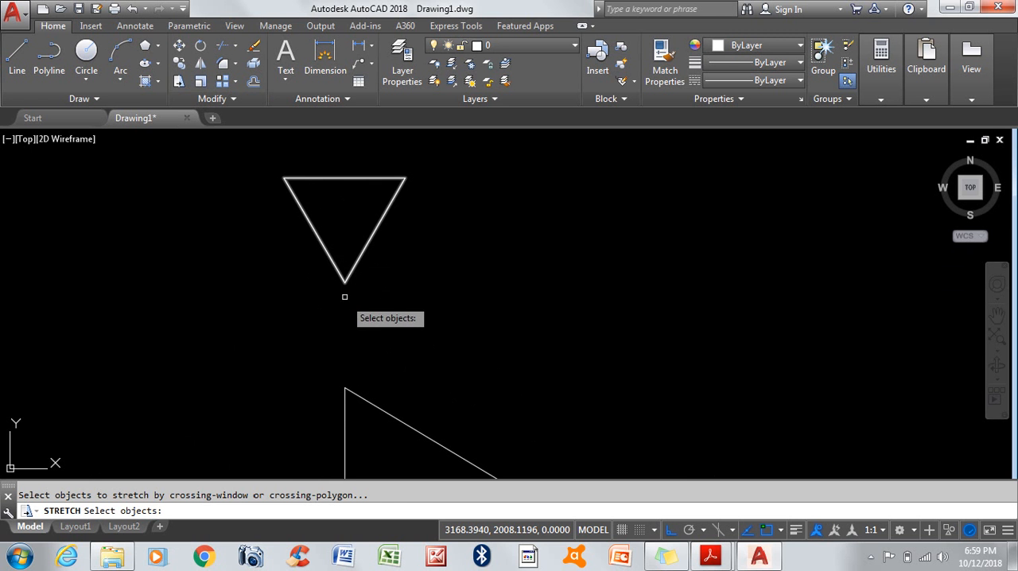
{"action": "left_click", "coordinate": [458, 147]}
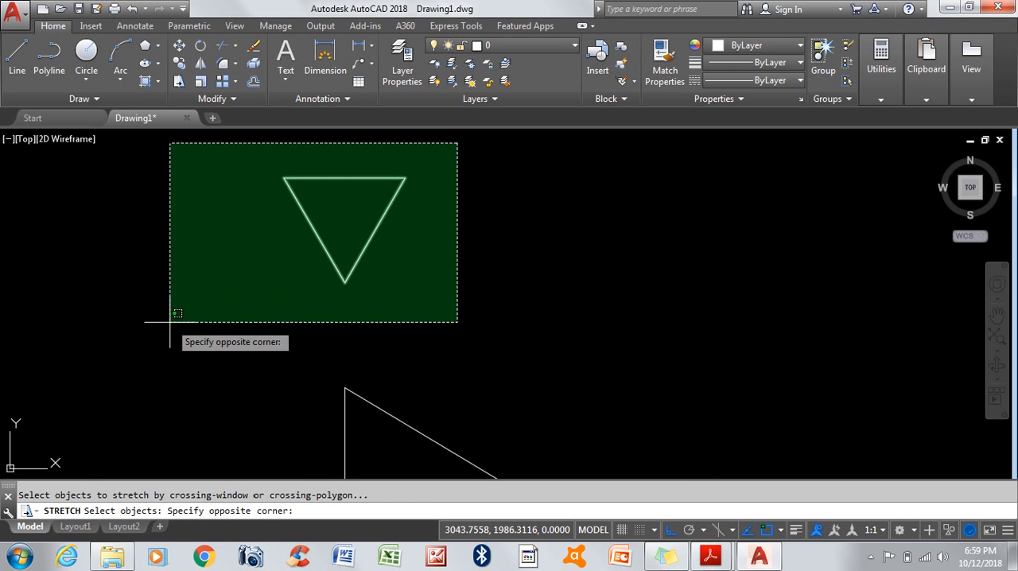
{"action": "left_click", "coordinate": [225, 325]}
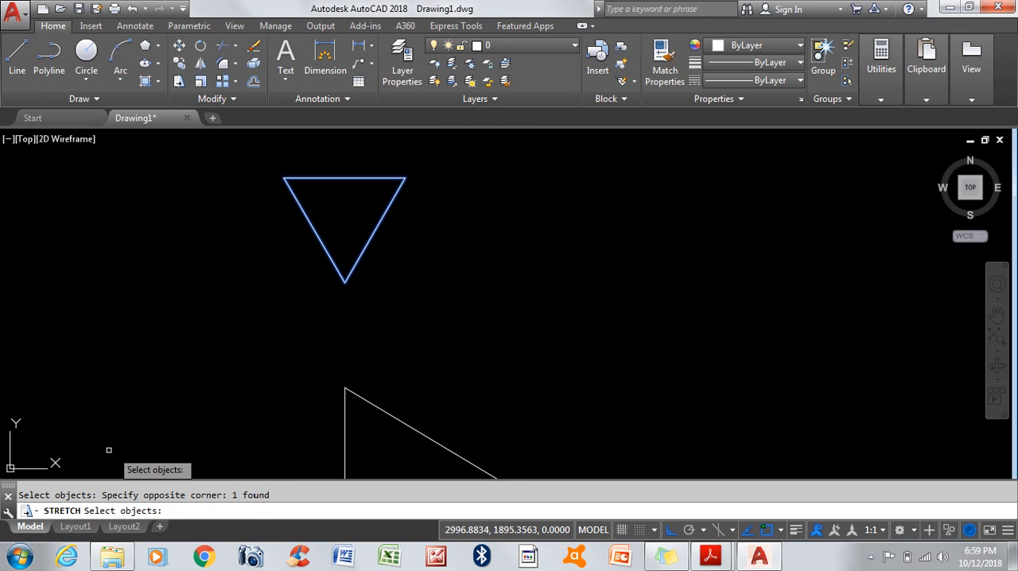
{"action": "key", "text": "Return"}
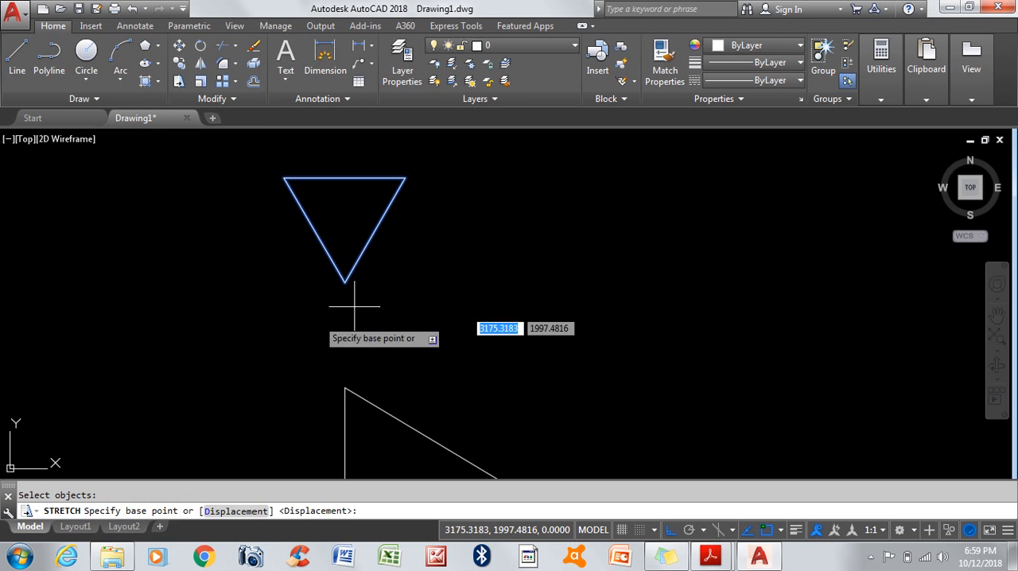
{"action": "left_click", "coordinate": [350, 282]}
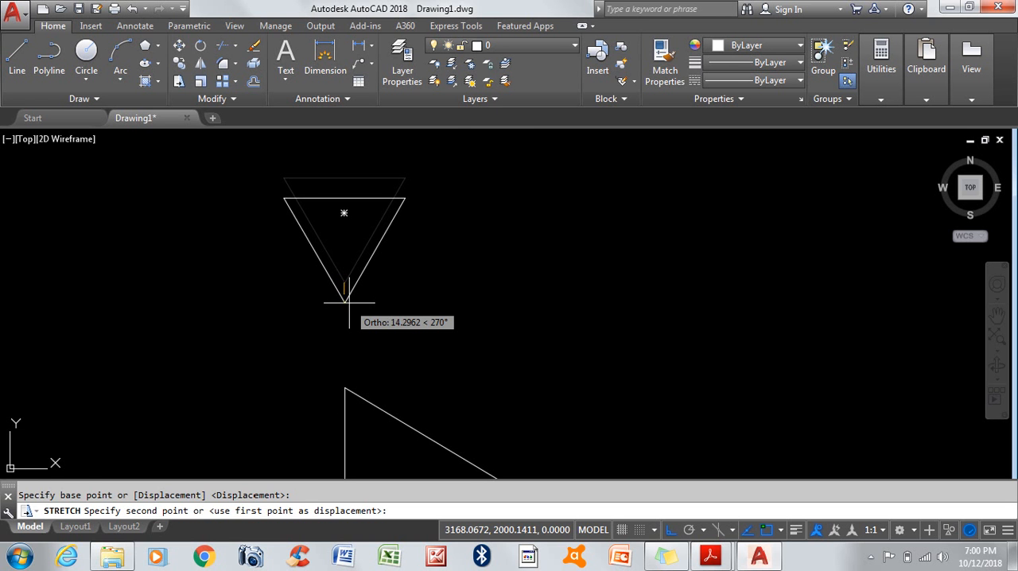
{"action": "key", "text": "Escape"}
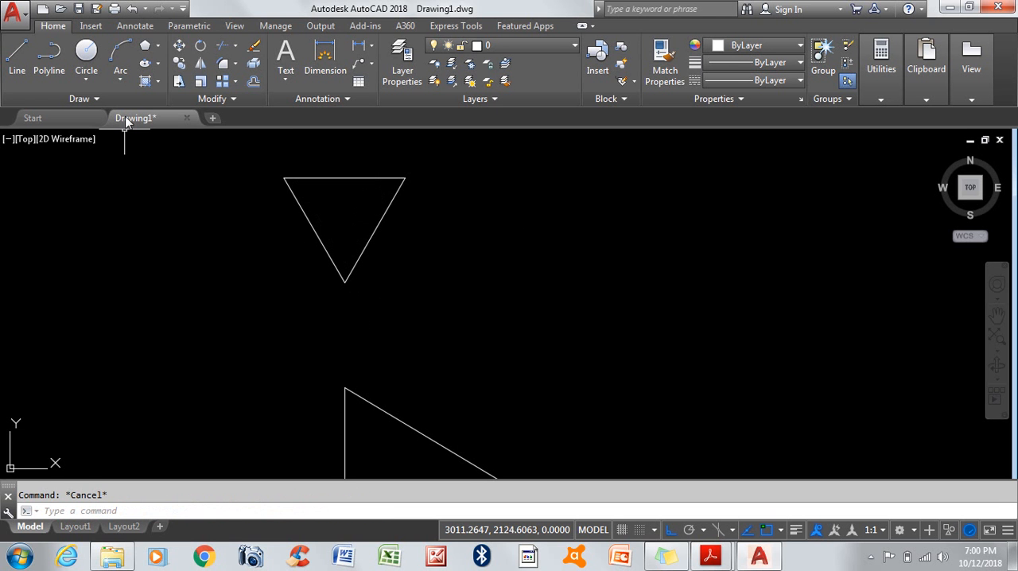
Step: Stretch only the inverted triangle's lower vertex straight down to the upper end of the vertical line, using that vertex as the base point
{"action": "left_click", "coordinate": [178, 82]}
{"action": "left_click", "coordinate": [403, 260]}
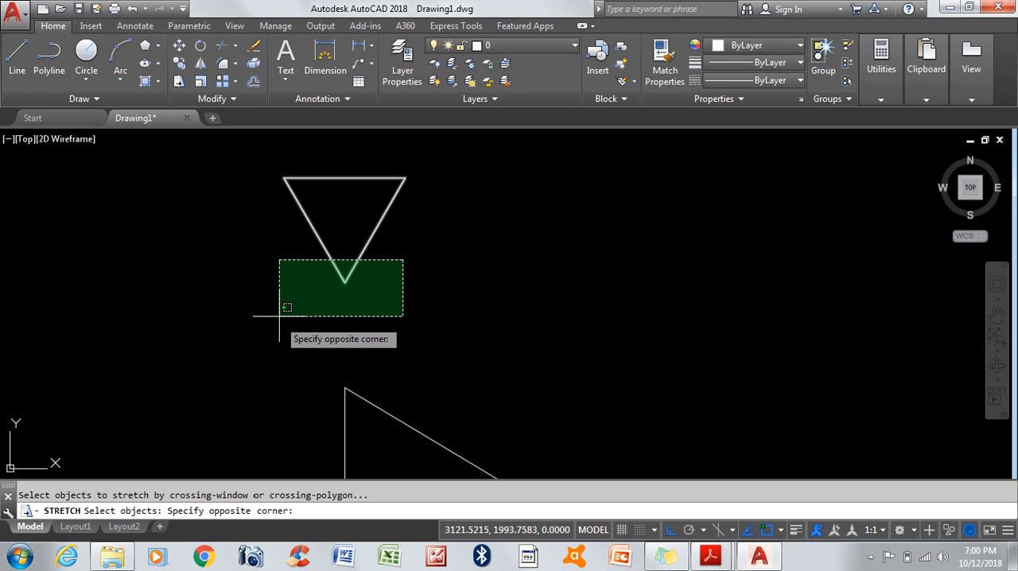
{"action": "left_click", "coordinate": [278, 306]}
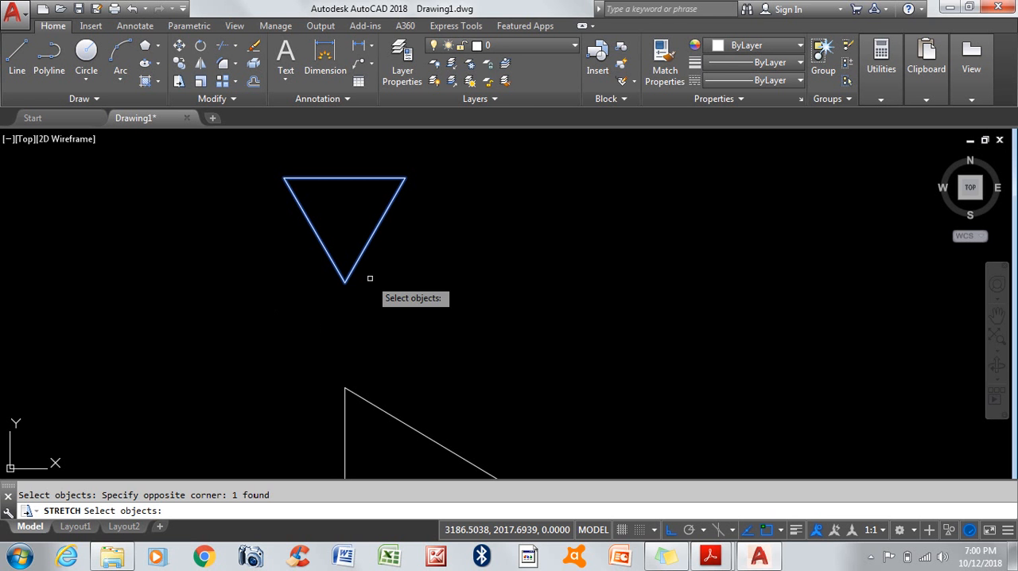
{"action": "key", "text": "Return"}
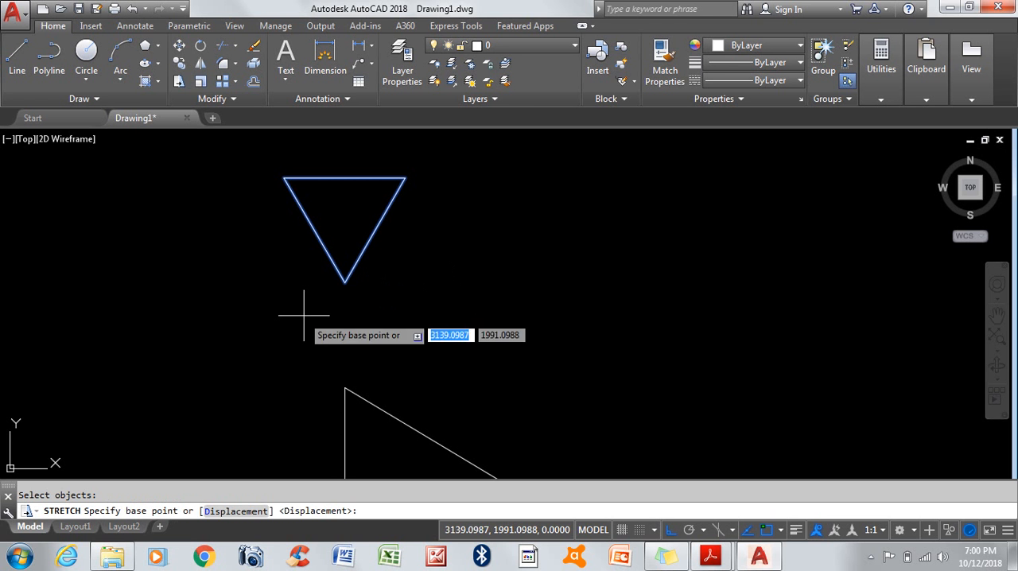
{"action": "left_click", "coordinate": [345, 283]}
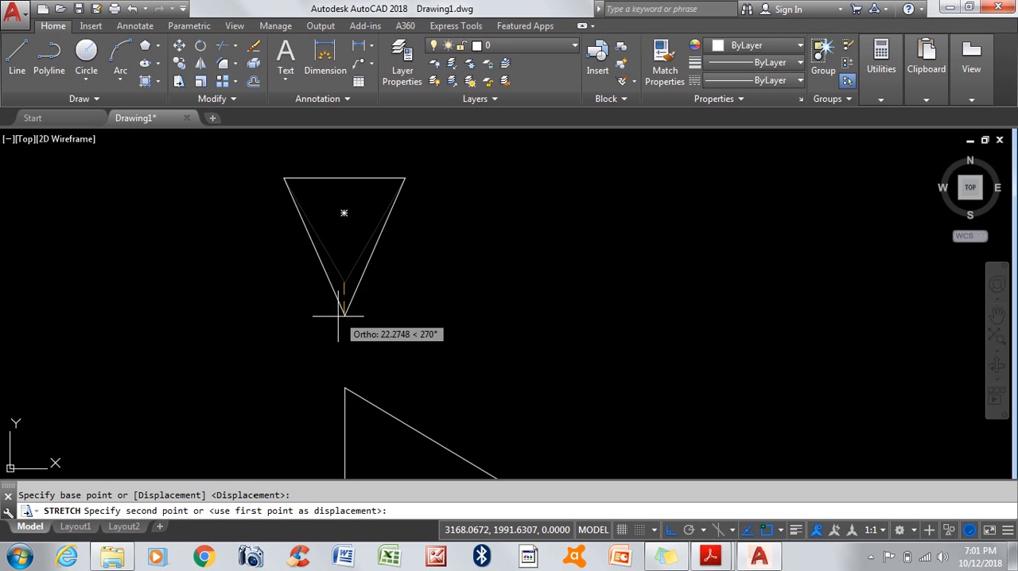
{"action": "left_click", "coordinate": [346, 391]}
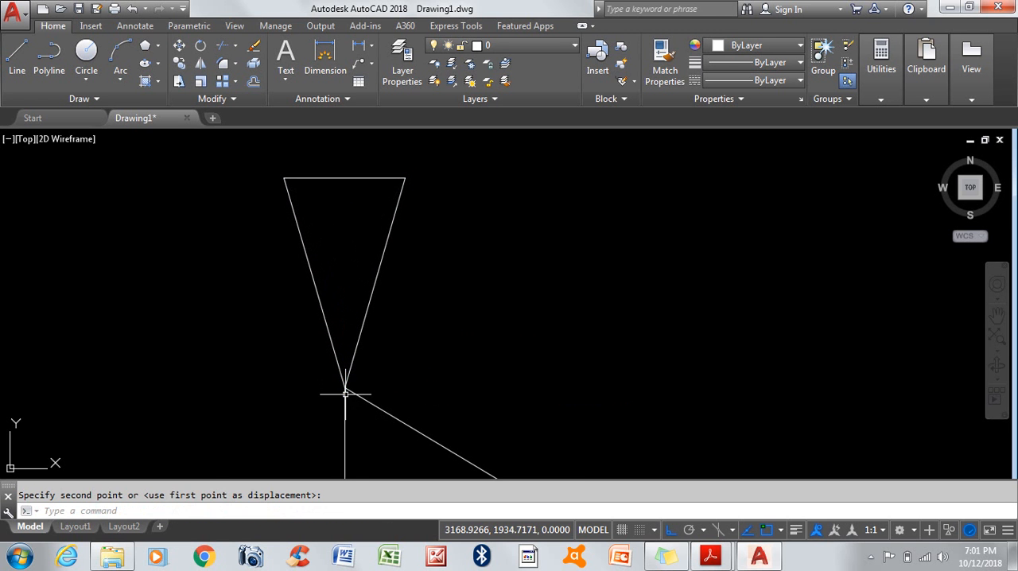
Step: Copy the stretched triangle with its lower vertex as the base point, placing the copy's tip at the middle of the original's top edge
{"action": "scroll", "coordinate": [345, 393], "scroll_direction": "down", "scroll_amount": 5}
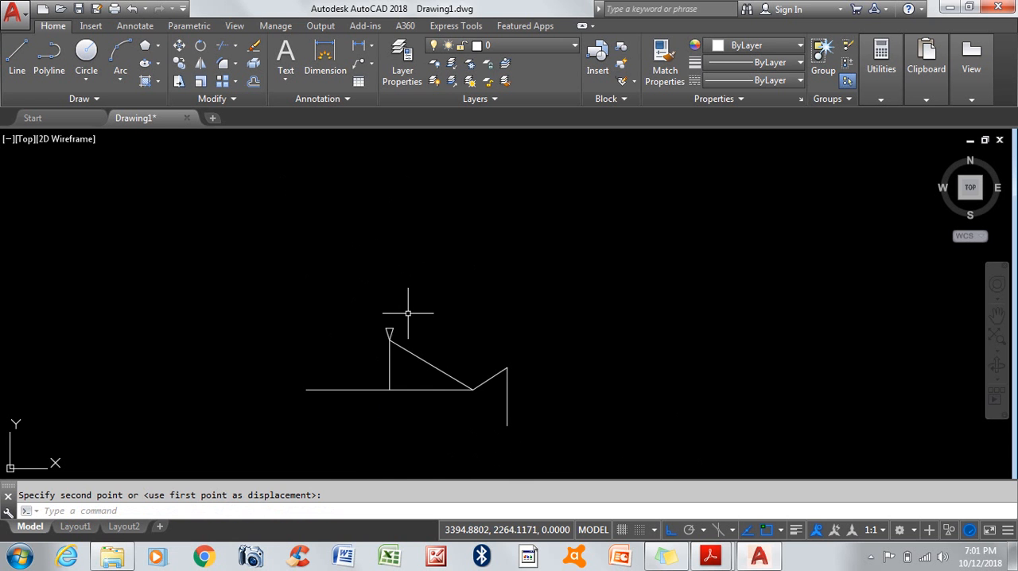
{"action": "scroll", "coordinate": [390, 374], "scroll_direction": "up", "scroll_amount": 2}
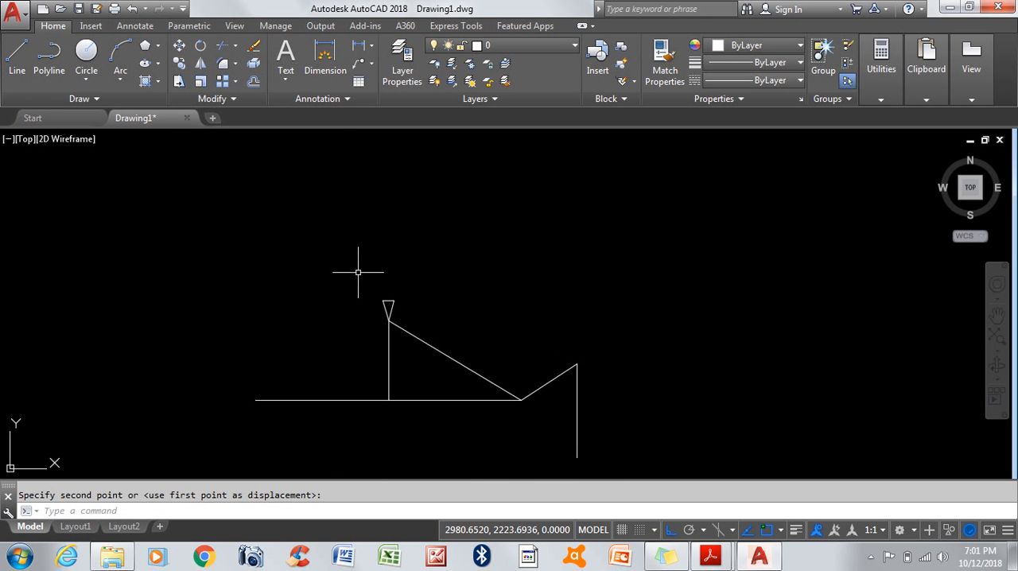
{"action": "scroll", "coordinate": [358, 270], "scroll_direction": "down", "scroll_amount": 2}
{"action": "scroll", "coordinate": [375, 341], "scroll_direction": "up", "scroll_amount": 4}
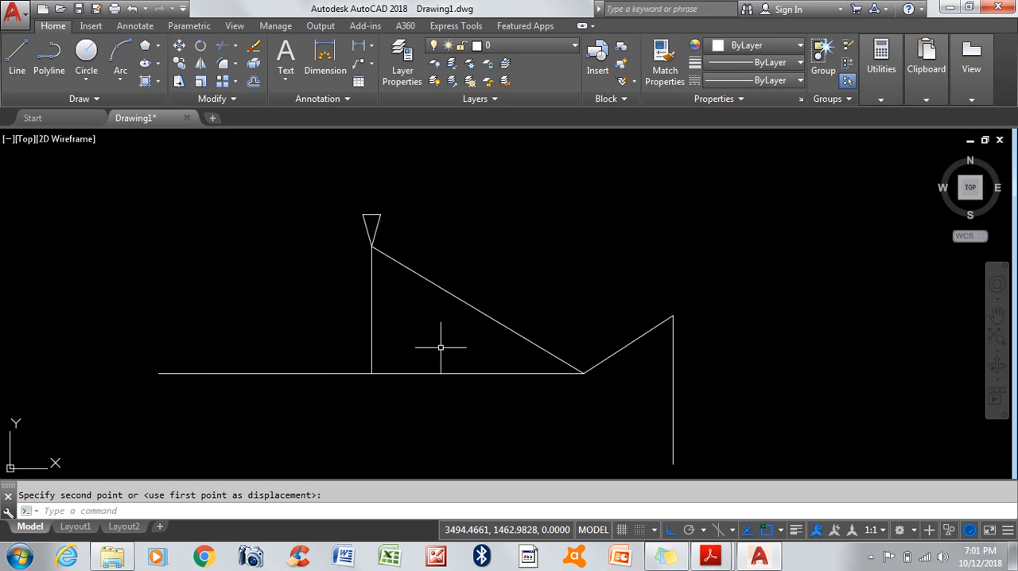
{"action": "left_click", "coordinate": [180, 65]}
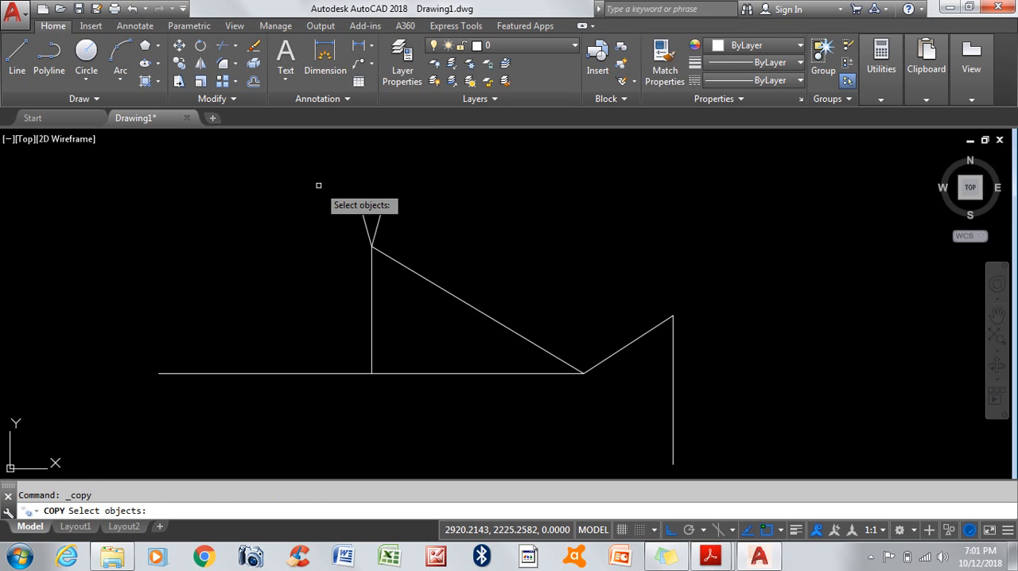
{"action": "left_click", "coordinate": [318, 185]}
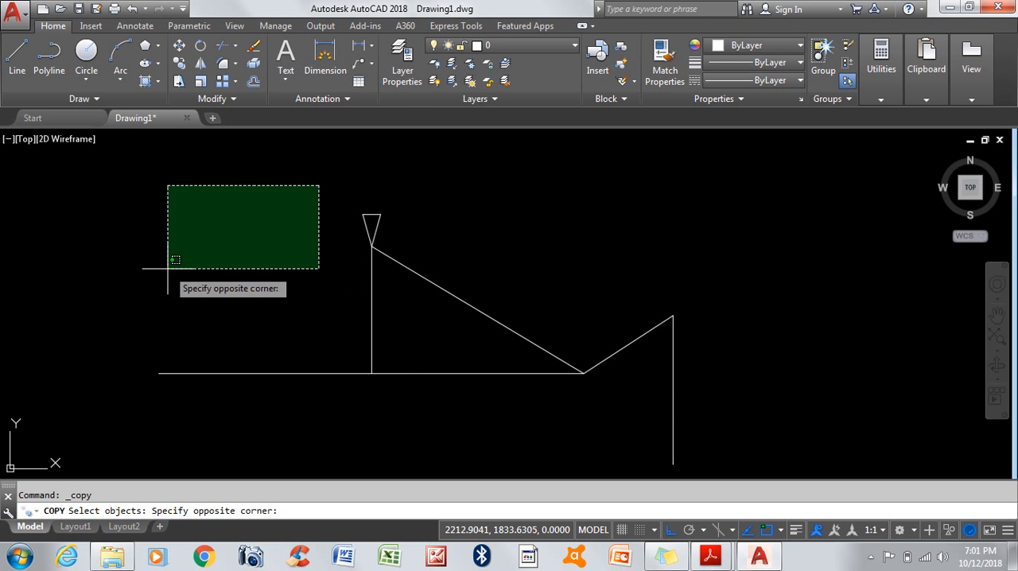
{"action": "left_click", "coordinate": [454, 268]}
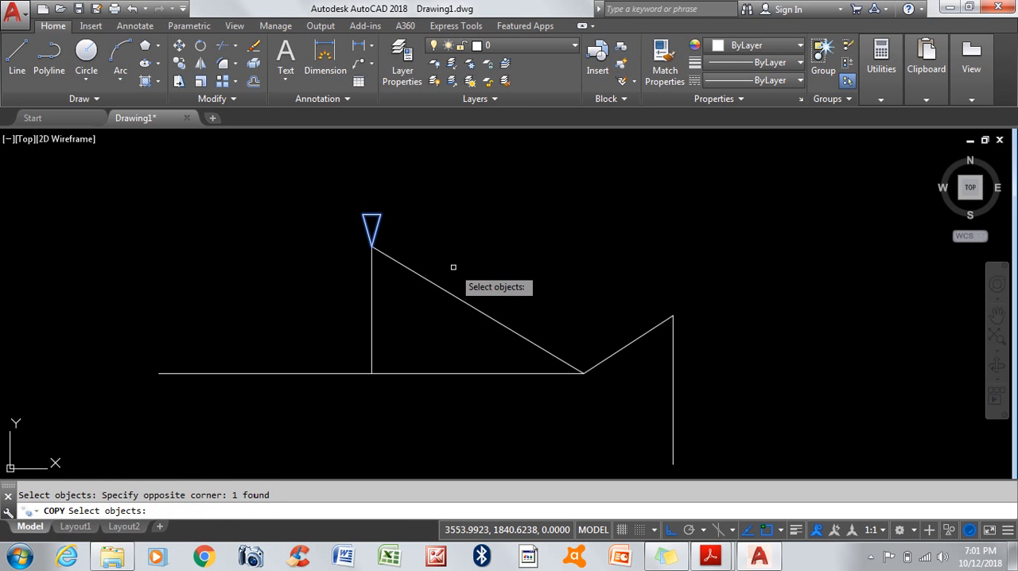
{"action": "key", "text": "Return"}
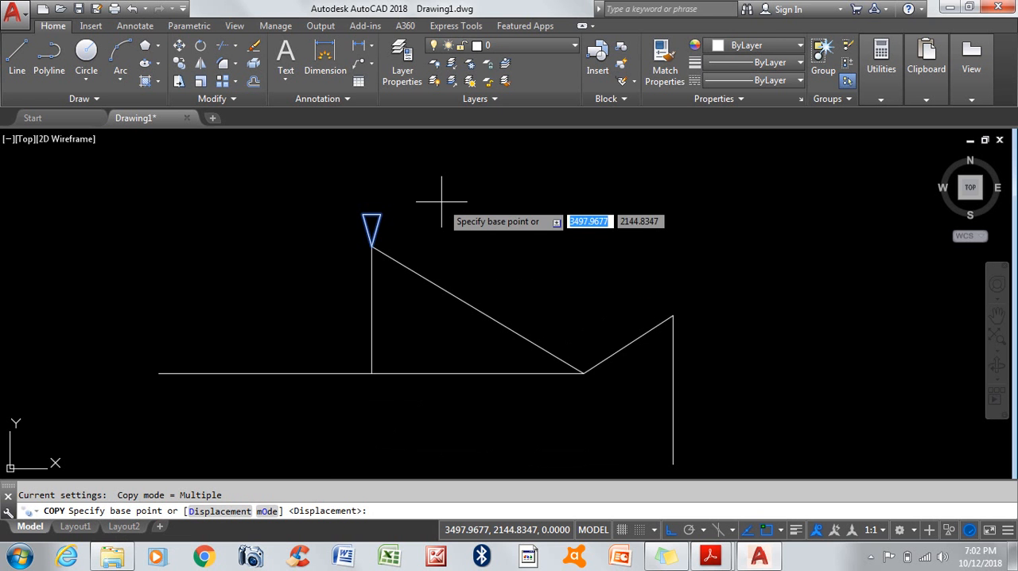
{"action": "scroll", "coordinate": [434, 199], "scroll_direction": "up", "scroll_amount": 5}
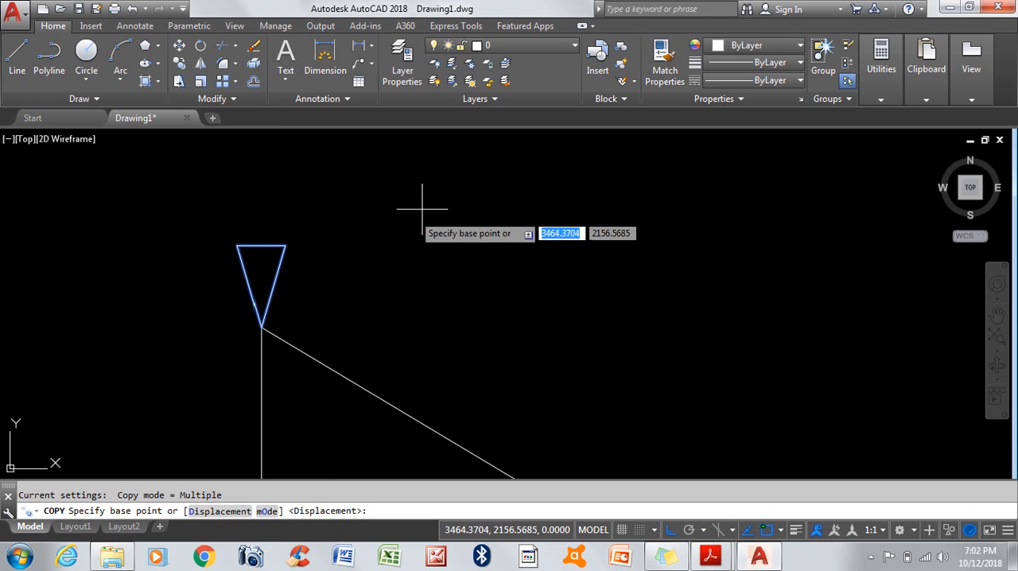
{"action": "left_click", "coordinate": [262, 327]}
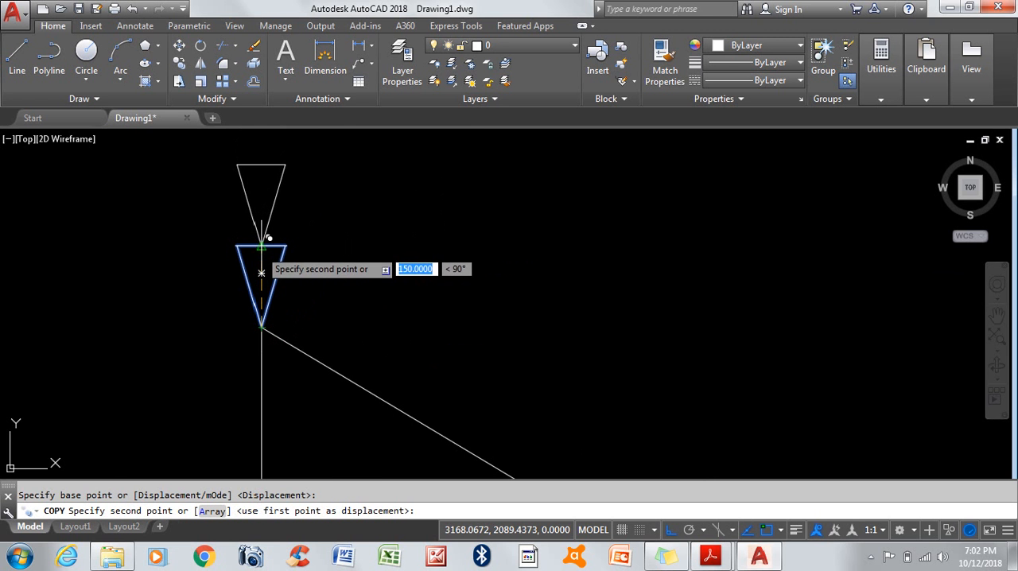
{"action": "scroll", "coordinate": [263, 237], "scroll_direction": "up", "scroll_amount": 5}
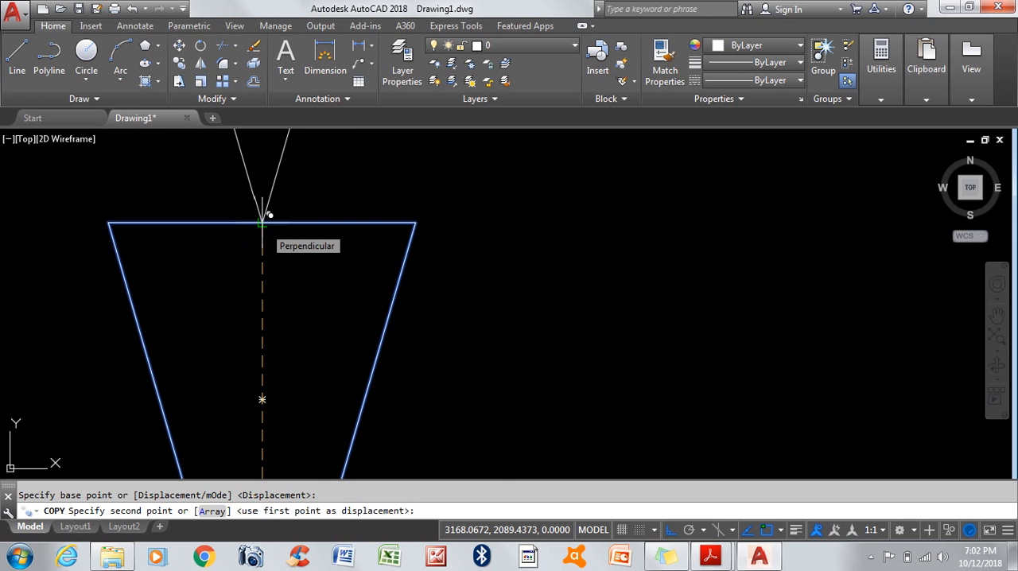
{"action": "left_click", "coordinate": [263, 223]}
Step: Place two more copies stacked upward, each with its tip at the geometric center of the previous copy, and finish copying
{"action": "scroll", "coordinate": [318, 318], "scroll_direction": "down", "scroll_amount": 5}
{"action": "scroll", "coordinate": [369, 304], "scroll_direction": "up", "scroll_amount": 4}
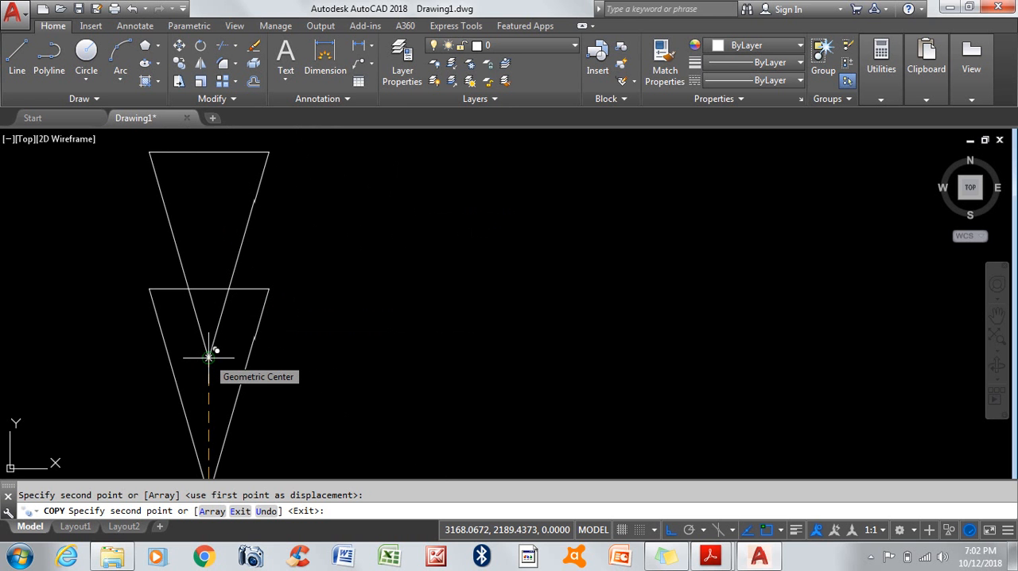
{"action": "left_click", "coordinate": [209, 357]}
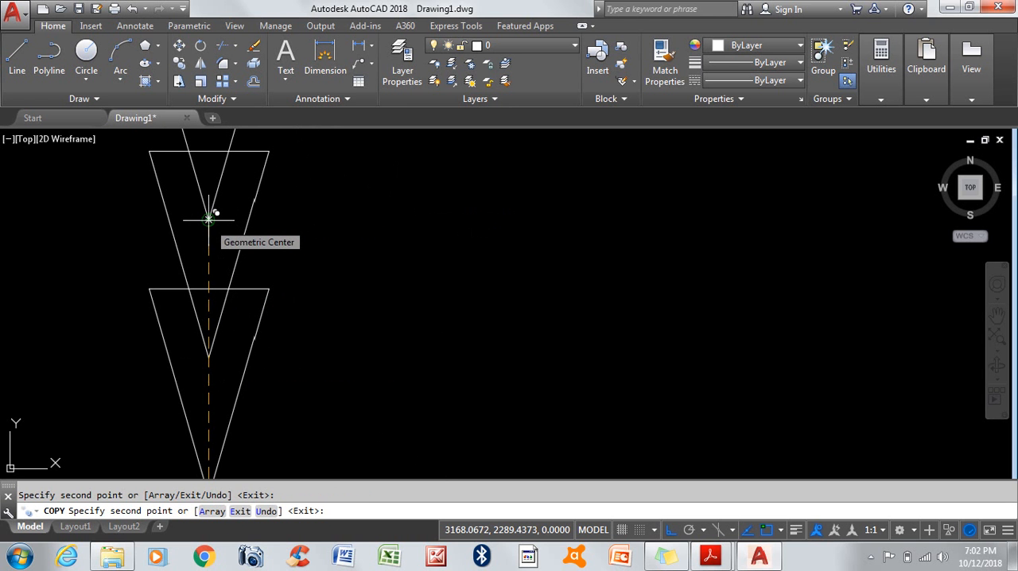
{"action": "scroll", "coordinate": [348, 297], "scroll_direction": "down", "scroll_amount": 5}
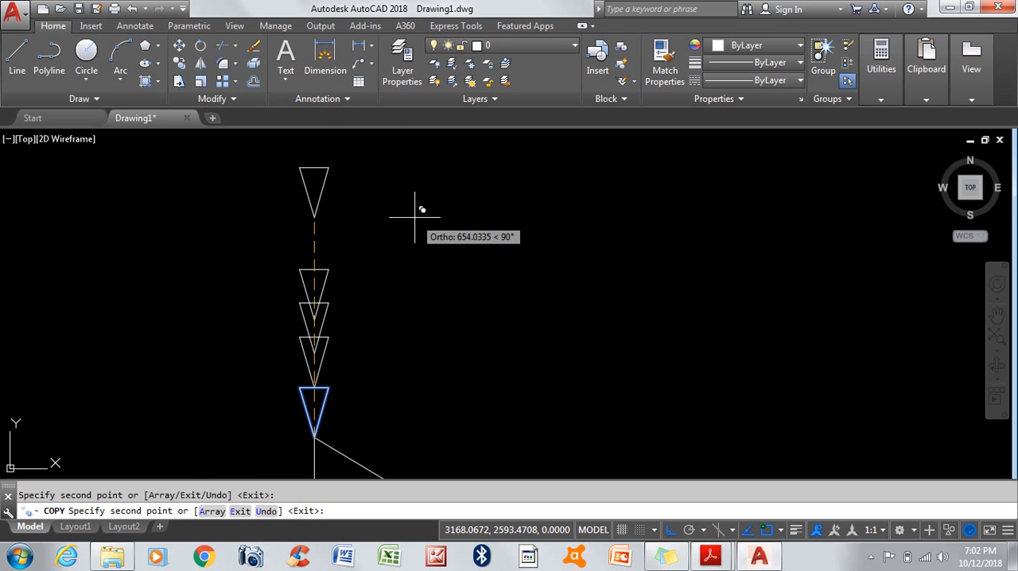
{"action": "key", "text": "Return"}
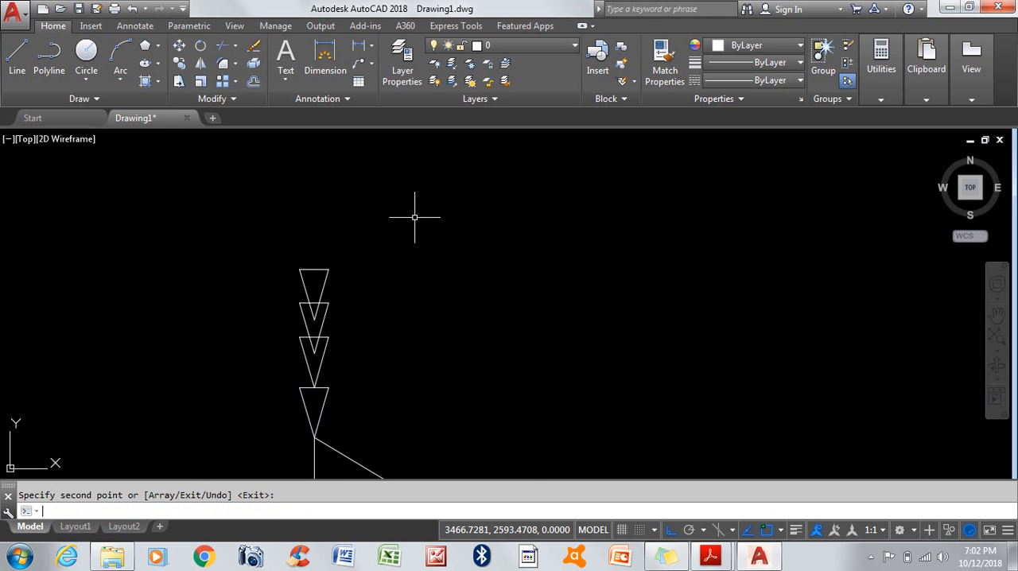
{"action": "scroll", "coordinate": [325, 209], "scroll_direction": "down", "scroll_amount": 2}
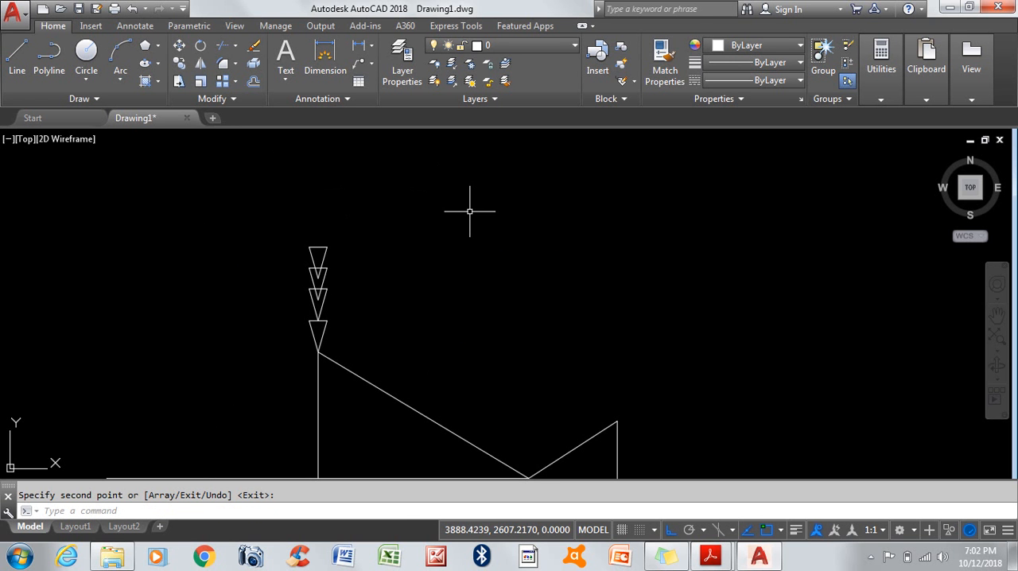
{"action": "scroll", "coordinate": [342, 282], "scroll_direction": "down", "scroll_amount": 2}
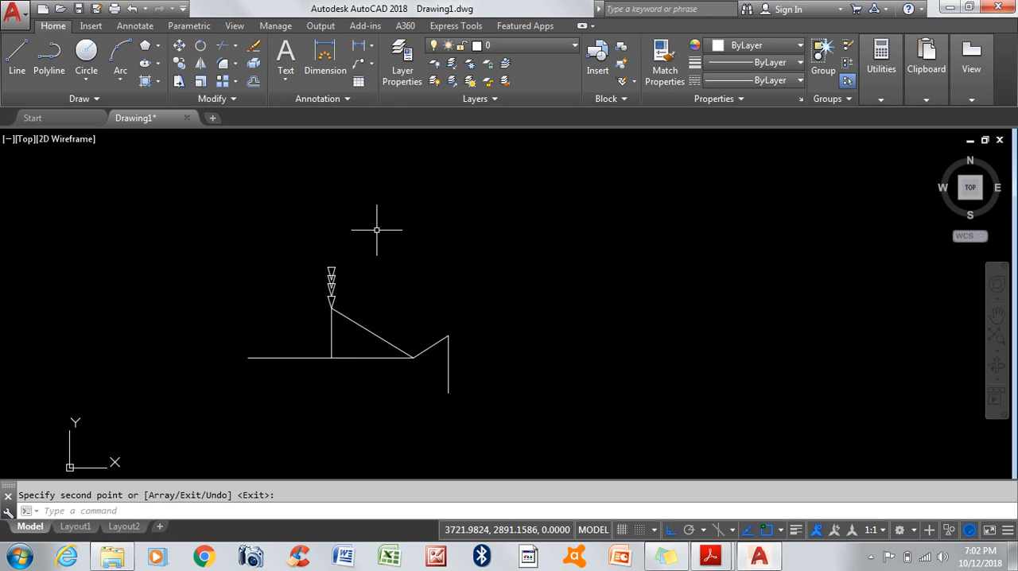
Step: Explode the topmost triangle of the stack into separate lines
{"action": "scroll", "coordinate": [329, 280], "scroll_direction": "up", "scroll_amount": 8}
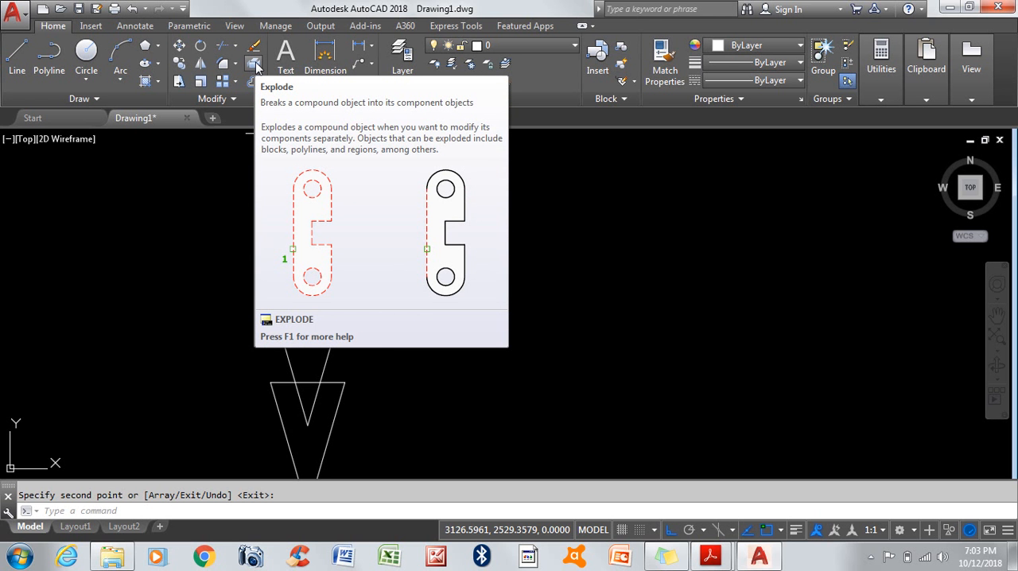
{"action": "left_click", "coordinate": [257, 67]}
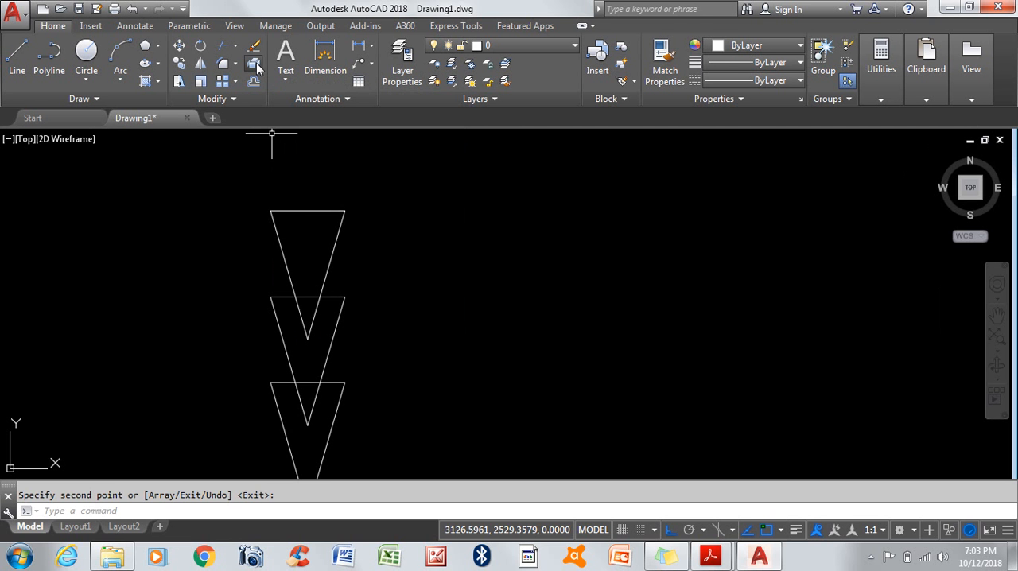
{"action": "left_click", "coordinate": [307, 189]}
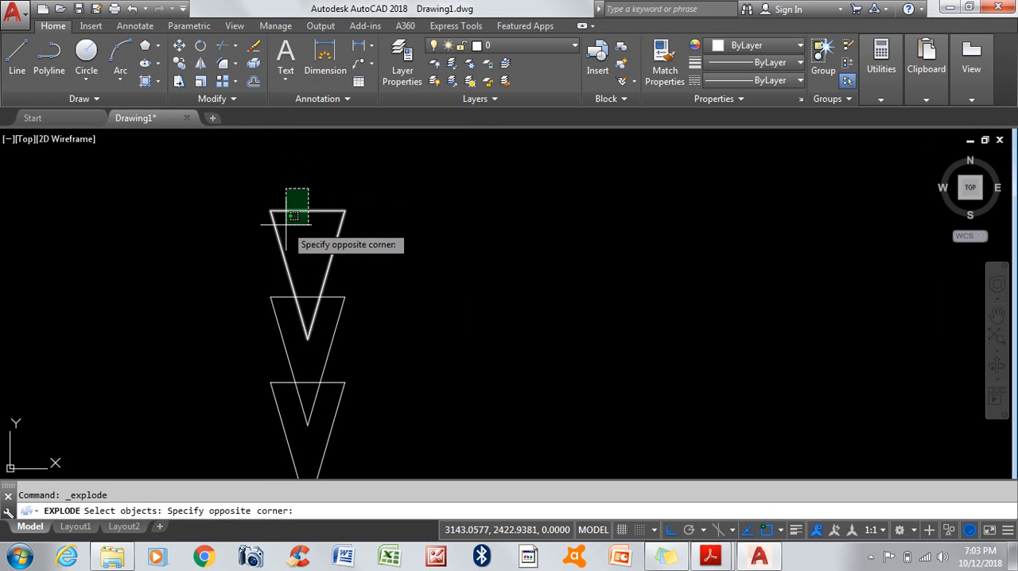
{"action": "left_click", "coordinate": [287, 224]}
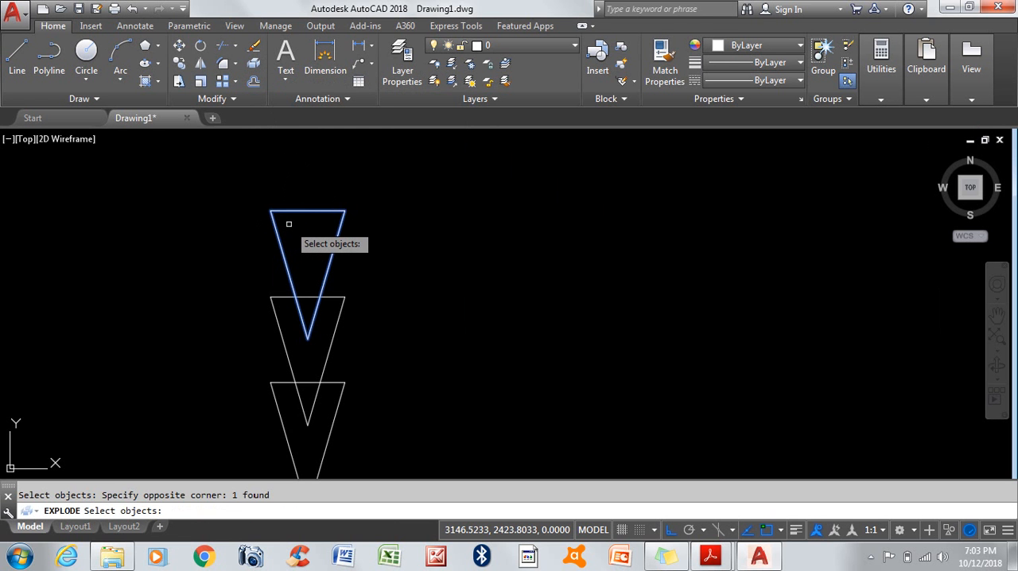
{"action": "key", "text": "Return"}
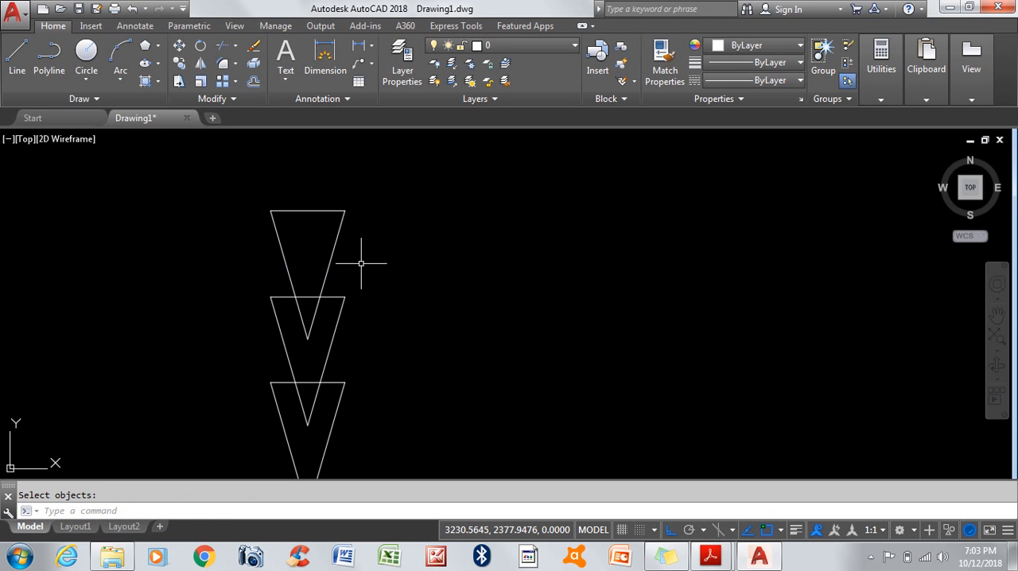
Step: Stretch the upper end of the exploded triangle's right side to the midpoint of its top edge
{"action": "left_click", "coordinate": [331, 256]}
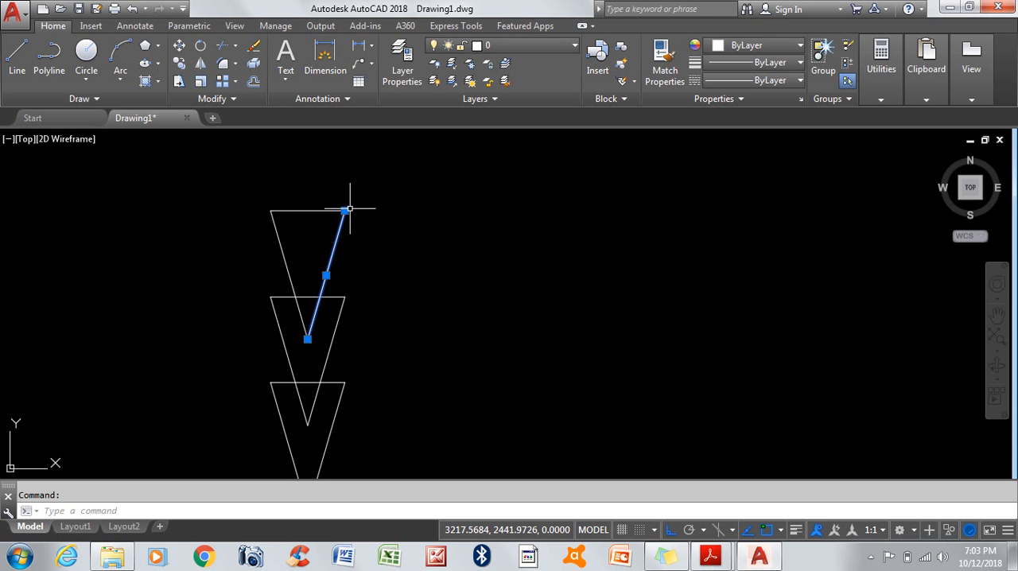
{"action": "mouse_move", "coordinate": [346, 212]}
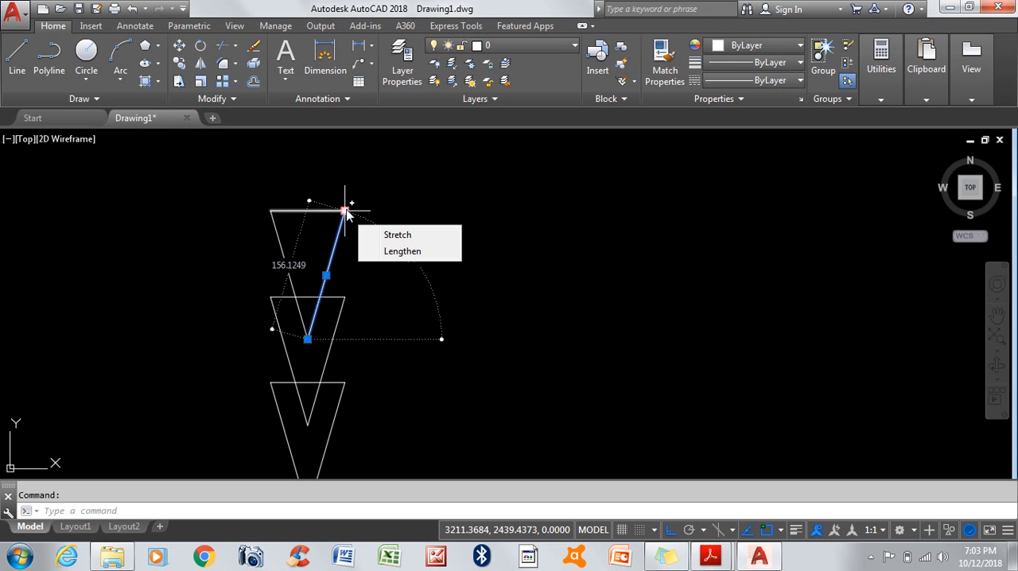
{"action": "left_click", "coordinate": [346, 211]}
{"action": "scroll", "coordinate": [354, 208], "scroll_direction": "down", "scroll_amount": 5}
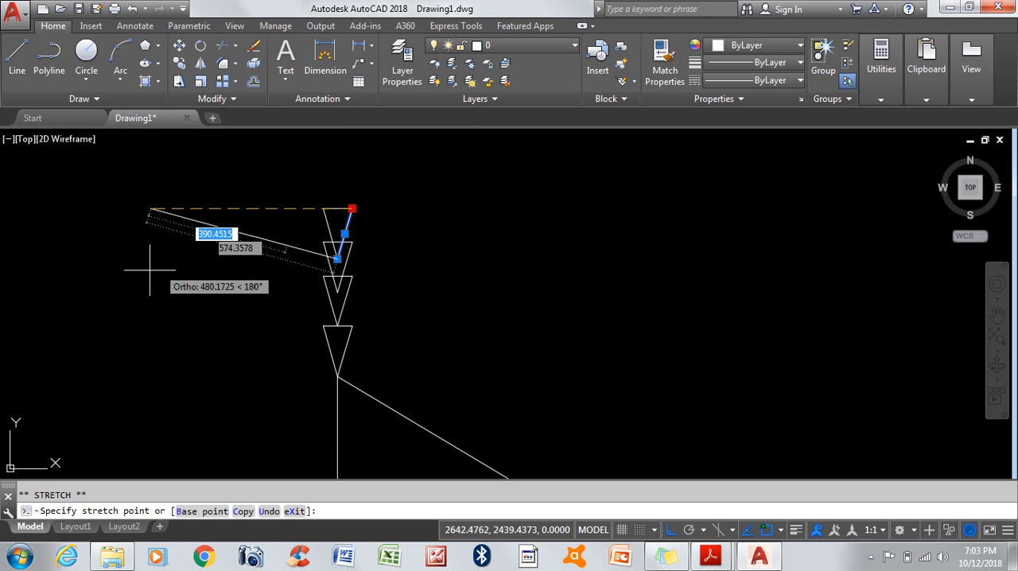
{"action": "scroll", "coordinate": [430, 208], "scroll_direction": "up", "scroll_amount": 4}
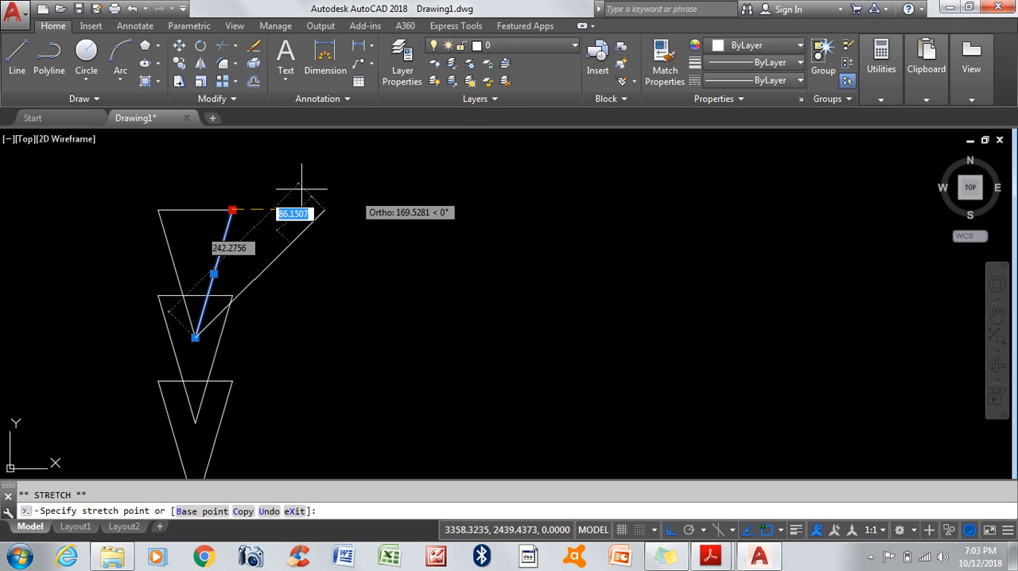
{"action": "scroll", "coordinate": [195, 200], "scroll_direction": "up", "scroll_amount": 5}
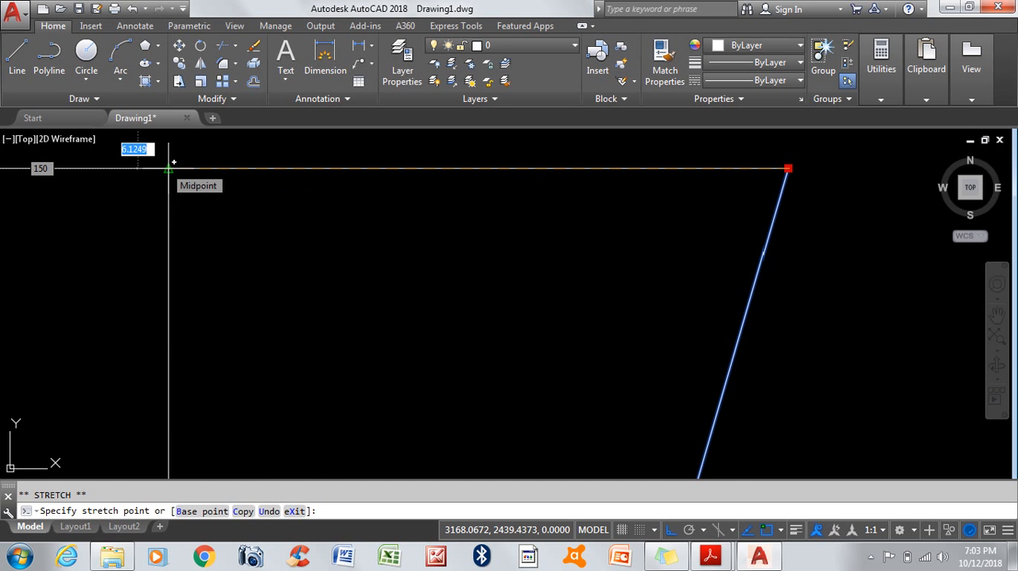
{"action": "left_click", "coordinate": [169, 168]}
{"action": "scroll", "coordinate": [391, 224], "scroll_direction": "down", "scroll_amount": 10}
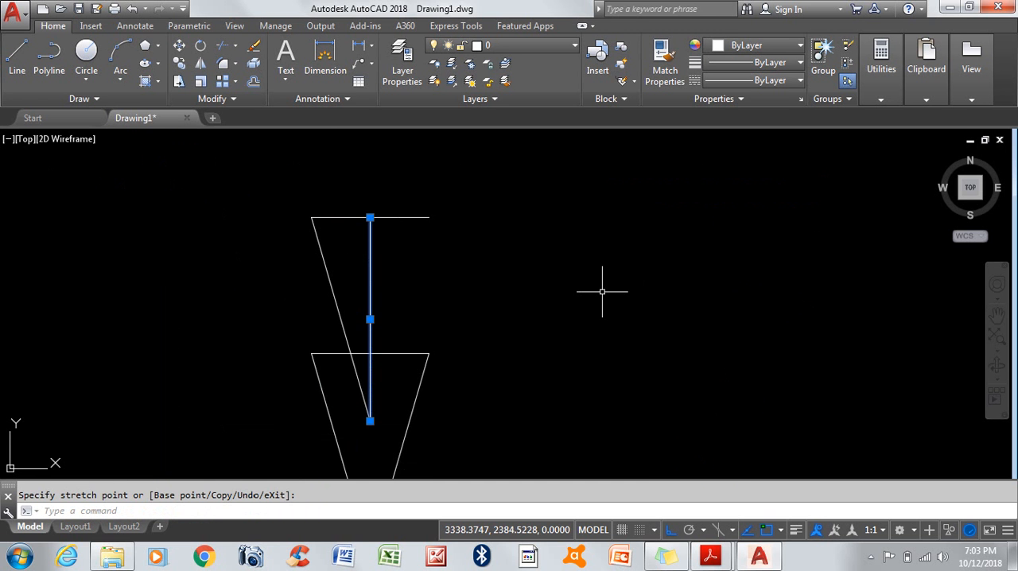
Step: Move that vertical line by its midpoint onto the middle of the long sloped line, and clear the selection
{"action": "left_click", "coordinate": [370, 319]}
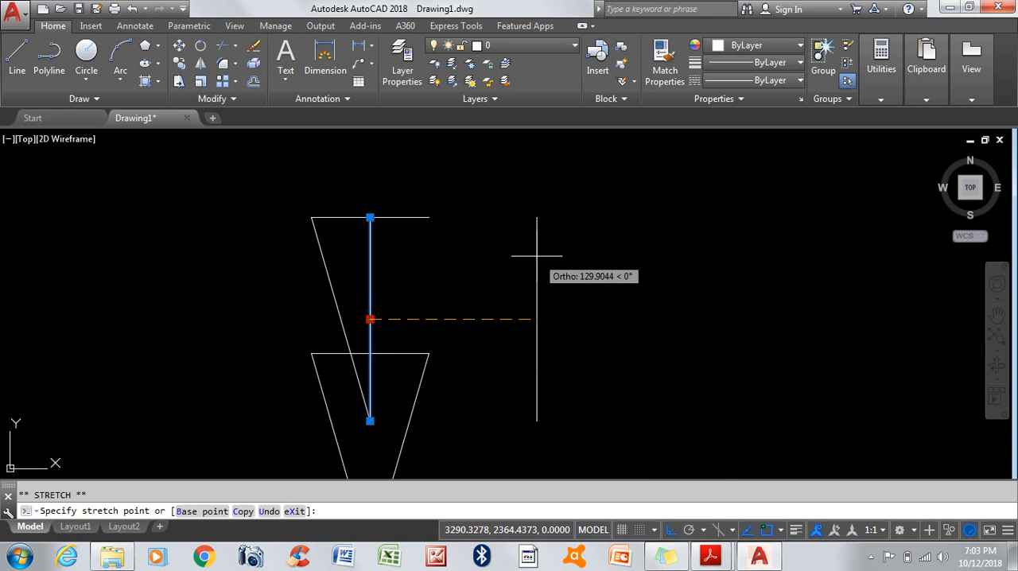
{"action": "scroll", "coordinate": [538, 247], "scroll_direction": "down", "scroll_amount": 3}
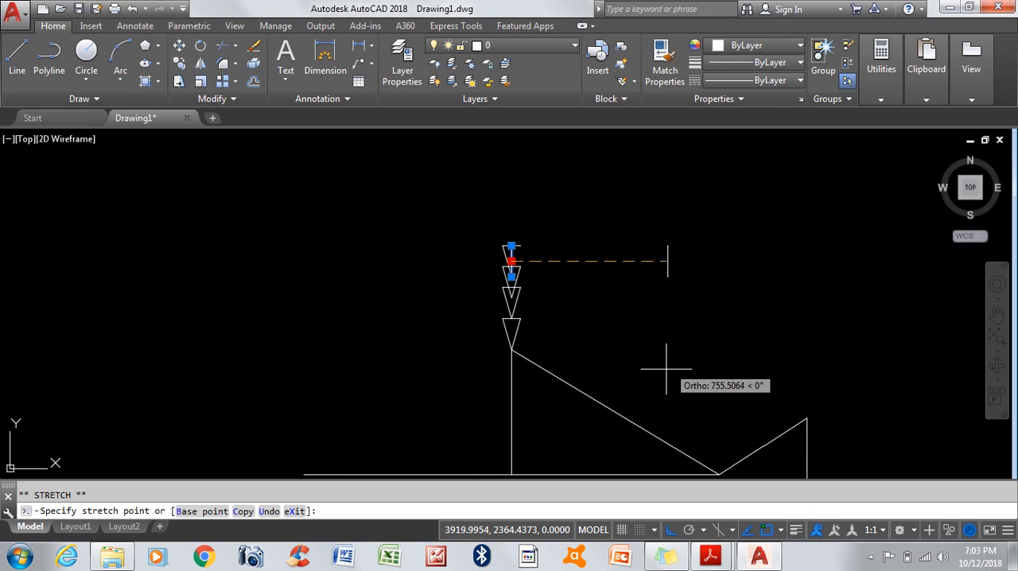
{"action": "left_click", "coordinate": [615, 411]}
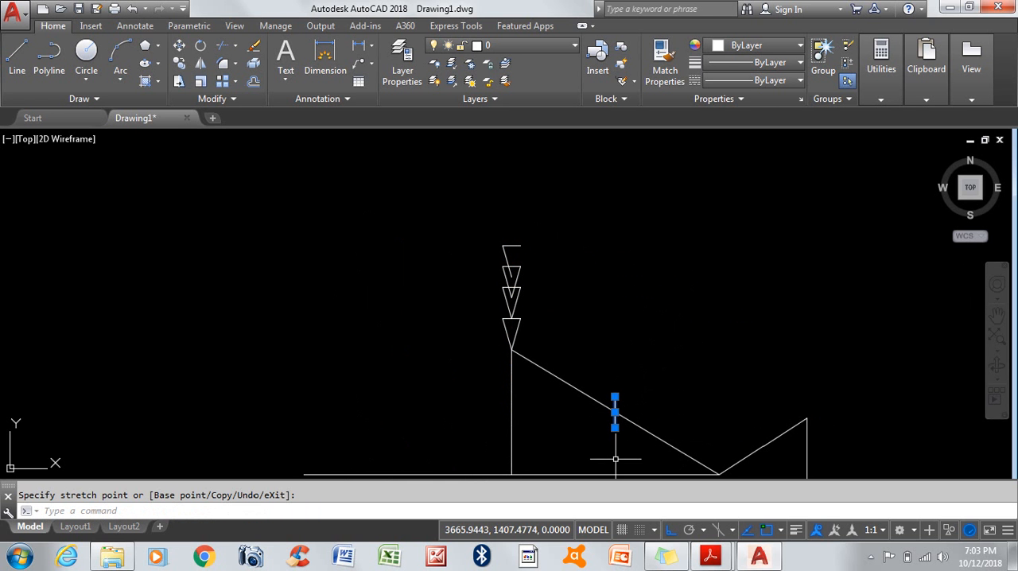
{"action": "key", "text": "Escape"}
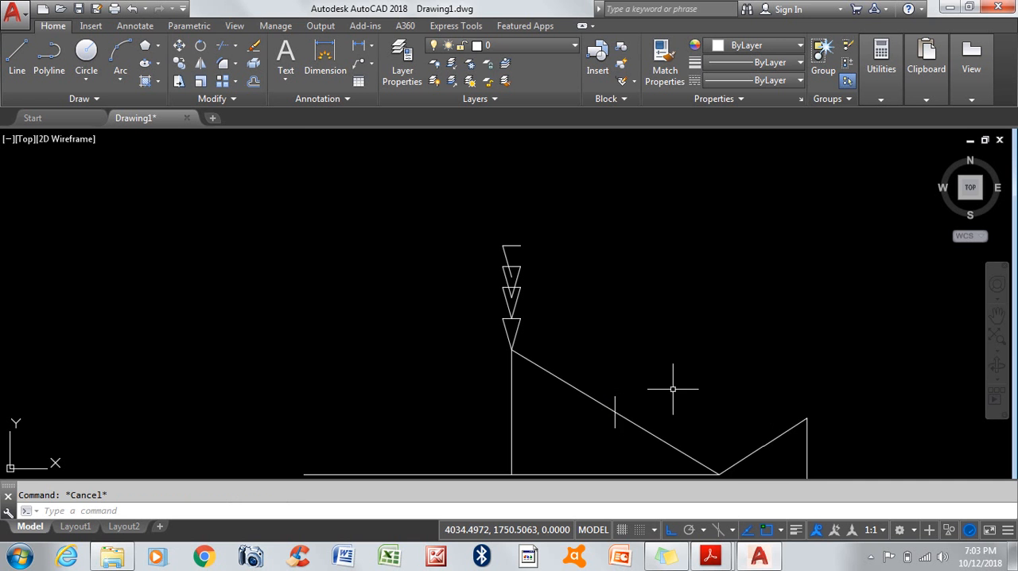
{"action": "scroll", "coordinate": [279, 332], "scroll_direction": "down", "scroll_amount": 2}
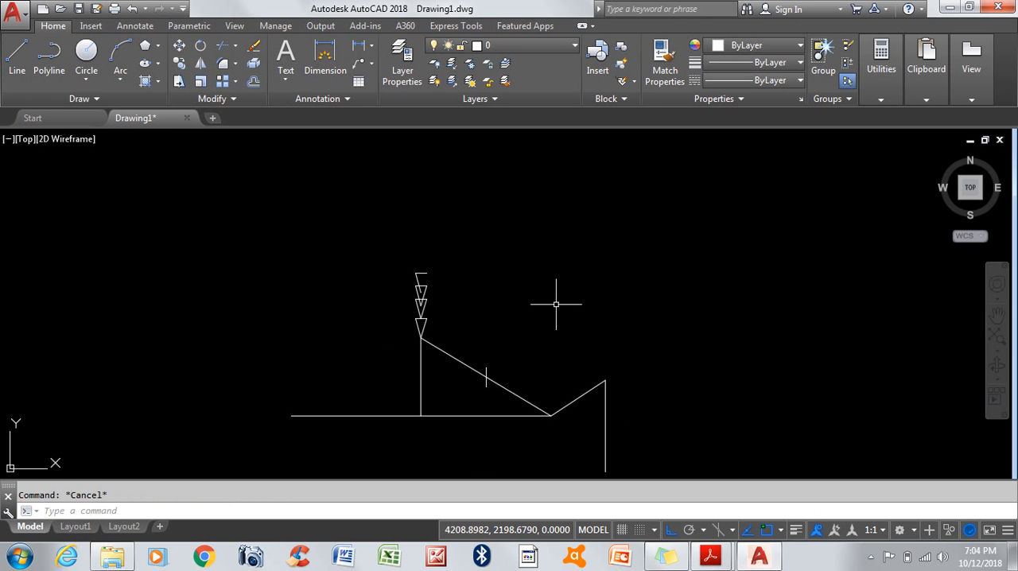
Step: Offset the lowest triangle of the stack inward by a distance of 10
{"action": "scroll", "coordinate": [398, 434], "scroll_direction": "up", "scroll_amount": 2}
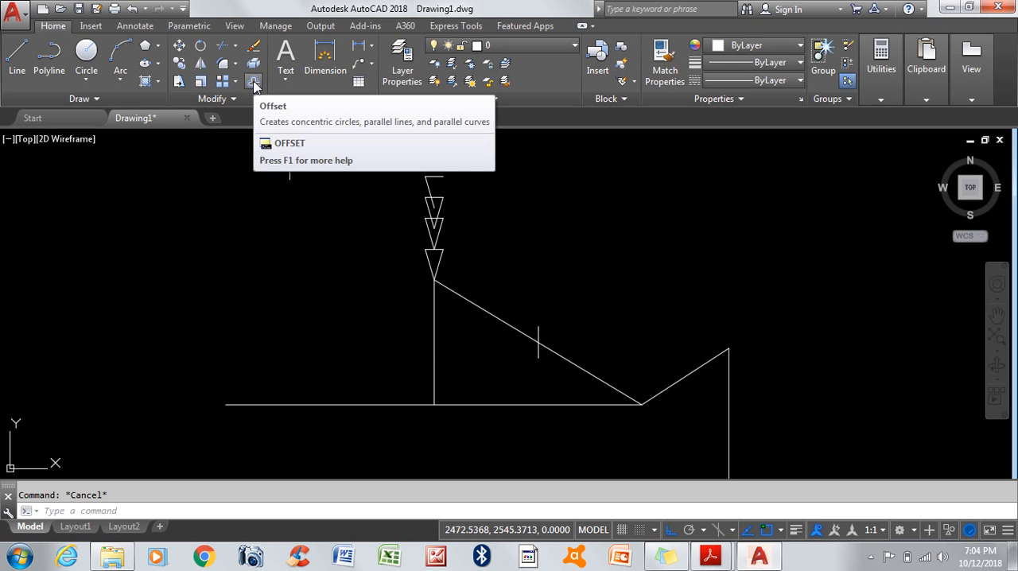
{"action": "left_click", "coordinate": [254, 84]}
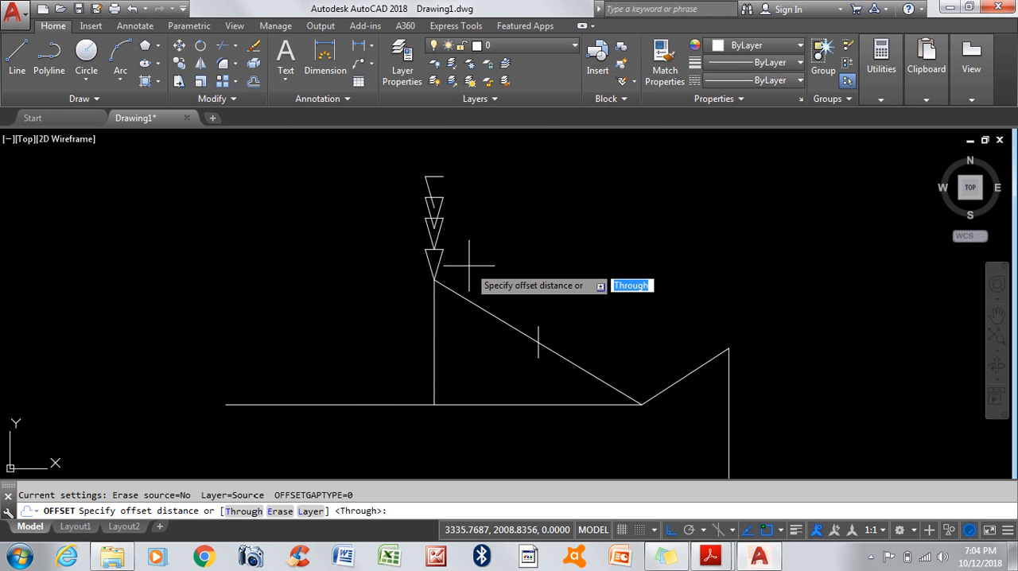
{"action": "type", "text": "10"}
{"action": "key", "text": "Return"}
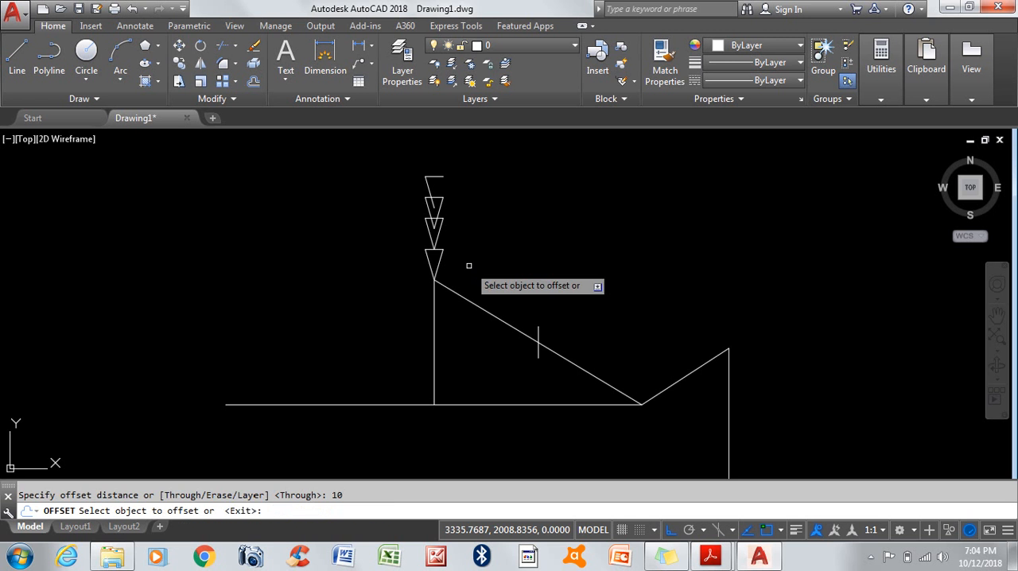
{"action": "scroll", "coordinate": [450, 259], "scroll_direction": "up", "scroll_amount": 2}
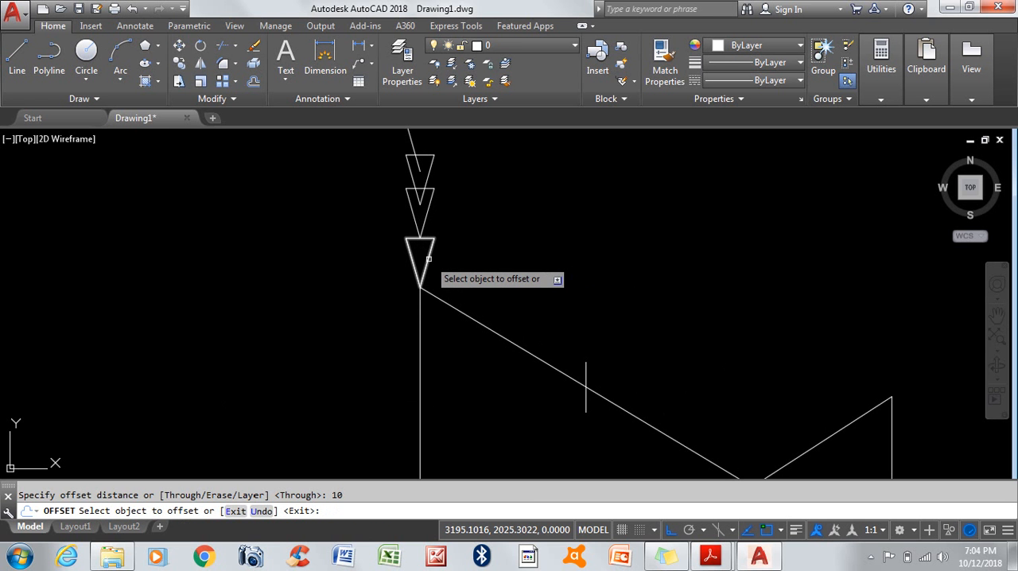
{"action": "left_click", "coordinate": [429, 260]}
{"action": "scroll", "coordinate": [432, 261], "scroll_direction": "up", "scroll_amount": 3}
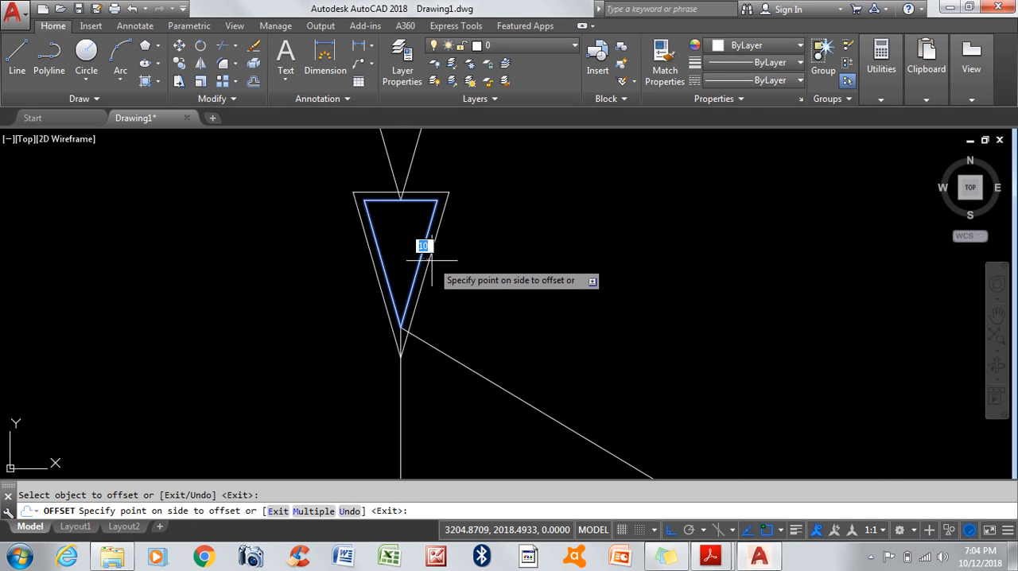
{"action": "scroll", "coordinate": [406, 236], "scroll_direction": "up", "scroll_amount": 4}
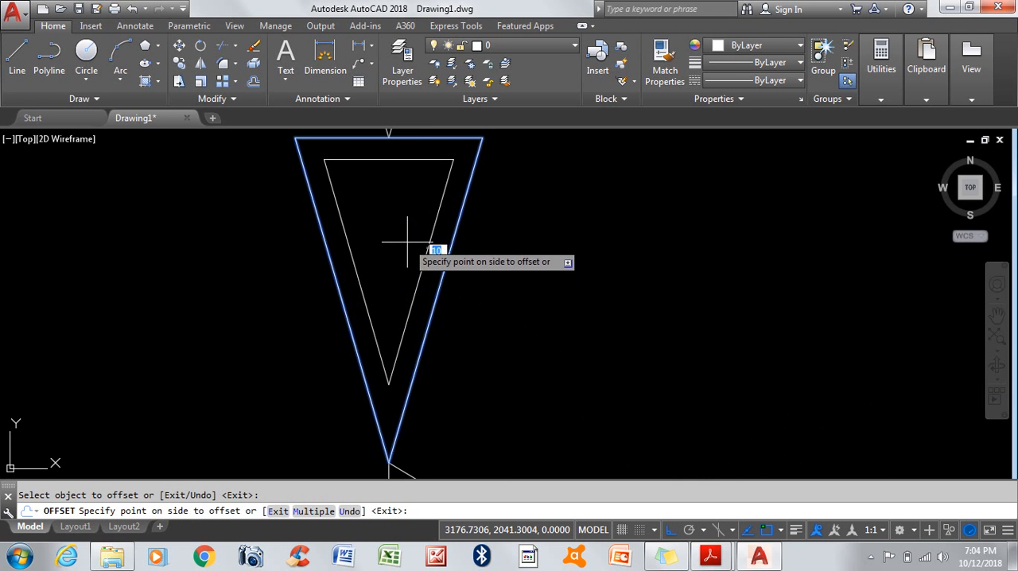
{"action": "left_click", "coordinate": [414, 231]}
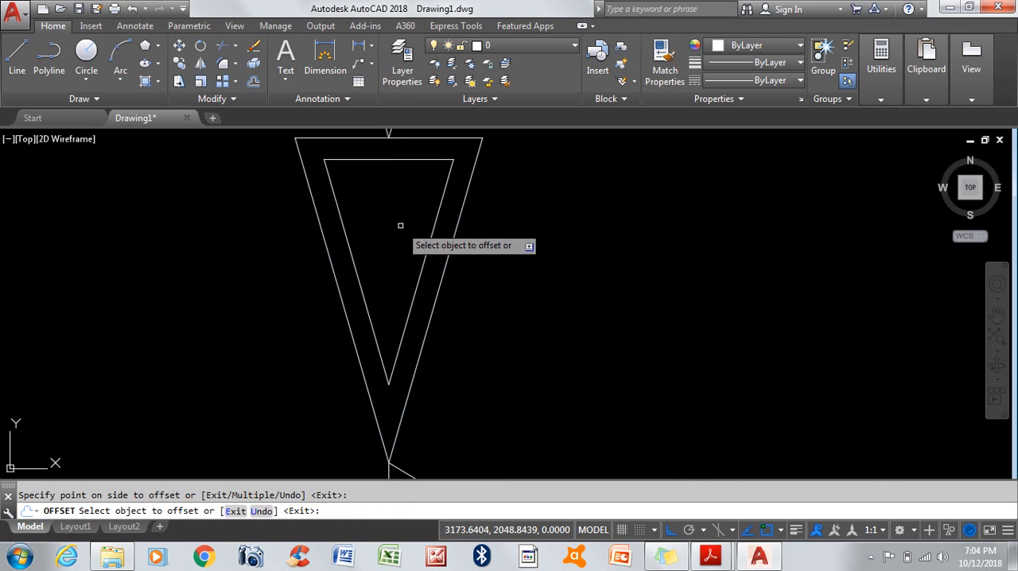
Step: Offset each newly created inner triangle inward by 10 again, adding two more nested triangles
{"action": "left_click", "coordinate": [430, 234]}
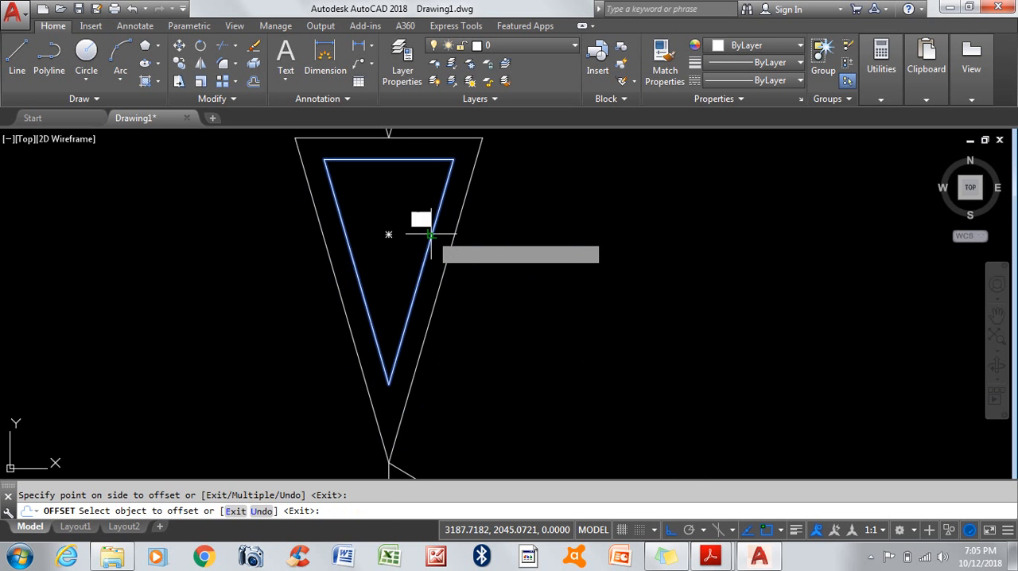
{"action": "left_click", "coordinate": [395, 211]}
{"action": "scroll", "coordinate": [395, 211], "scroll_direction": "up", "scroll_amount": 4}
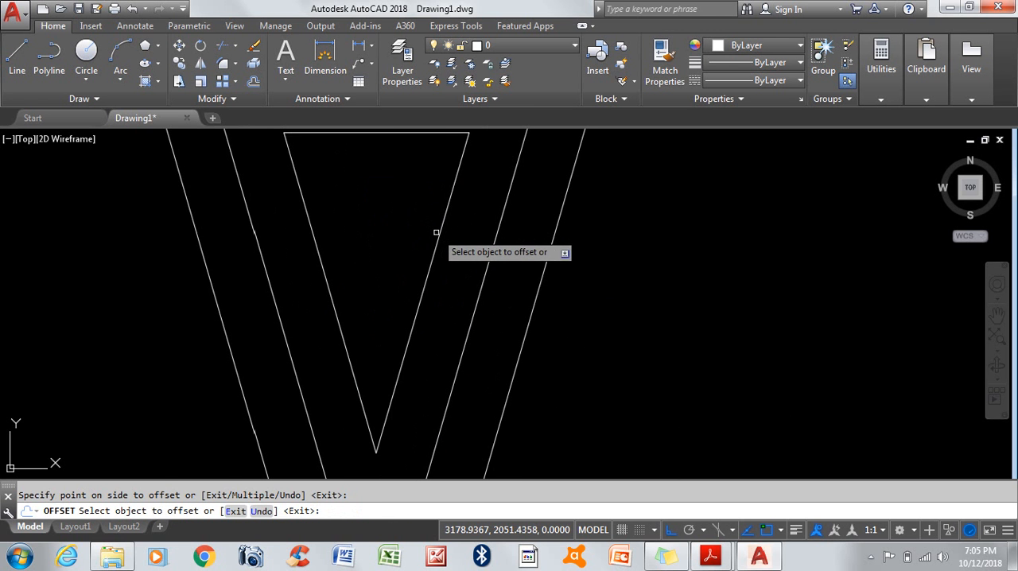
{"action": "left_click", "coordinate": [438, 238]}
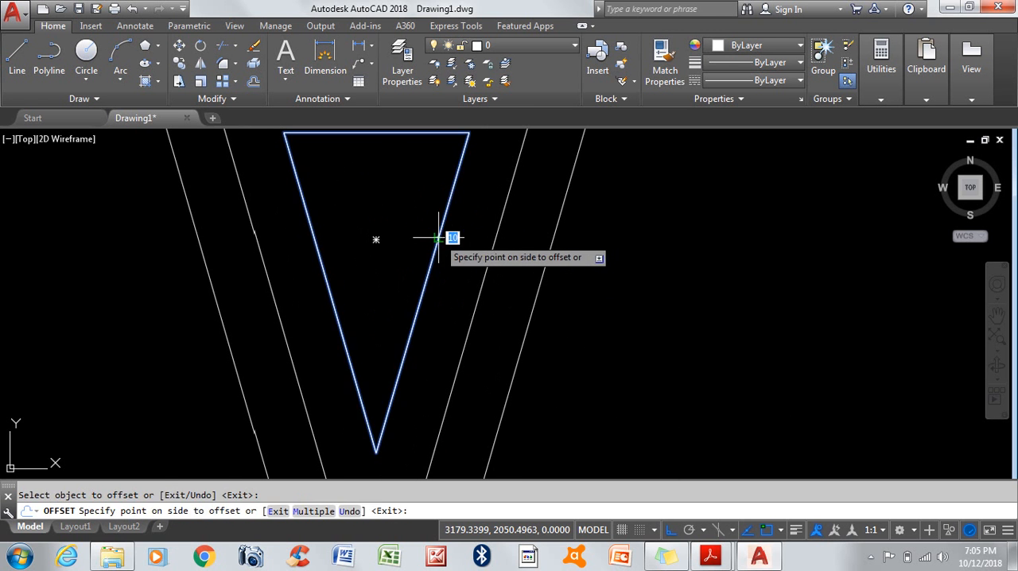
{"action": "left_click", "coordinate": [404, 216]}
{"action": "scroll", "coordinate": [405, 212], "scroll_direction": "up", "scroll_amount": 6}
{"action": "scroll", "coordinate": [369, 289], "scroll_direction": "down", "scroll_amount": 2}
{"action": "scroll", "coordinate": [291, 167], "scroll_direction": "up", "scroll_amount": 2}
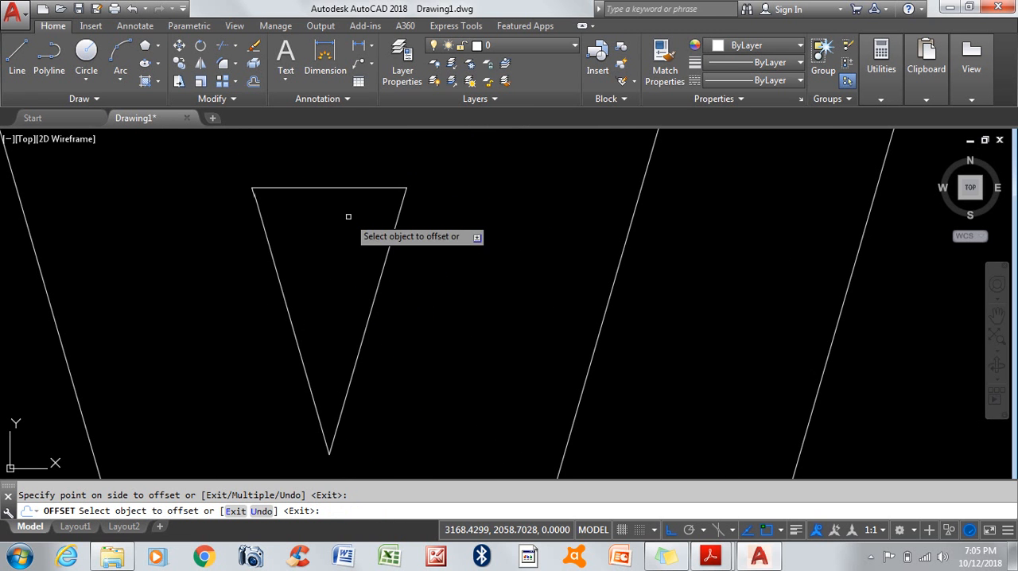
Step: Try to offset the smallest nested triangle inward by 10, and leave the Offset command
{"action": "left_click", "coordinate": [380, 276]}
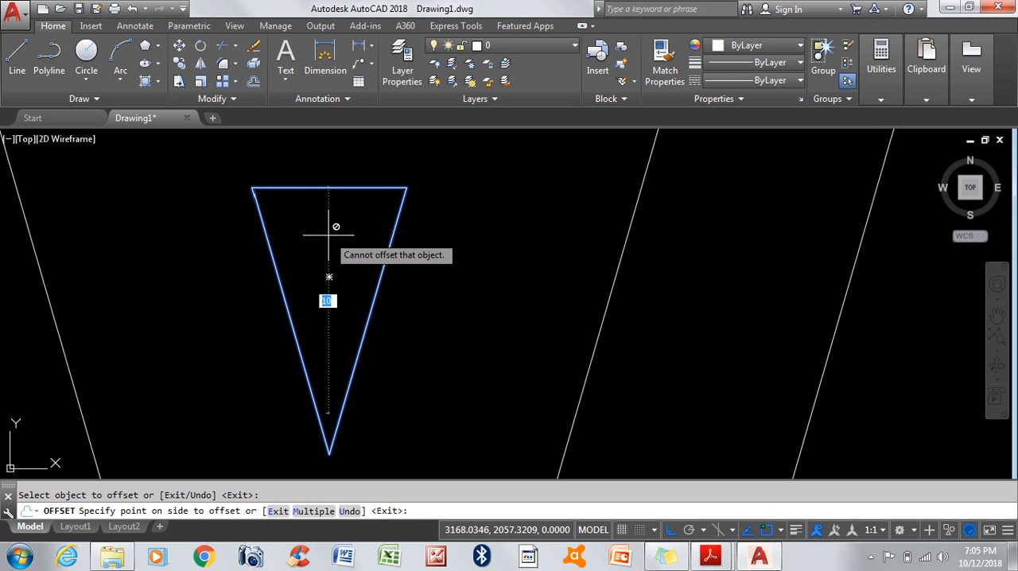
{"action": "scroll", "coordinate": [326, 235], "scroll_direction": "down", "scroll_amount": 8}
{"action": "scroll", "coordinate": [329, 237], "scroll_direction": "down", "scroll_amount": 5}
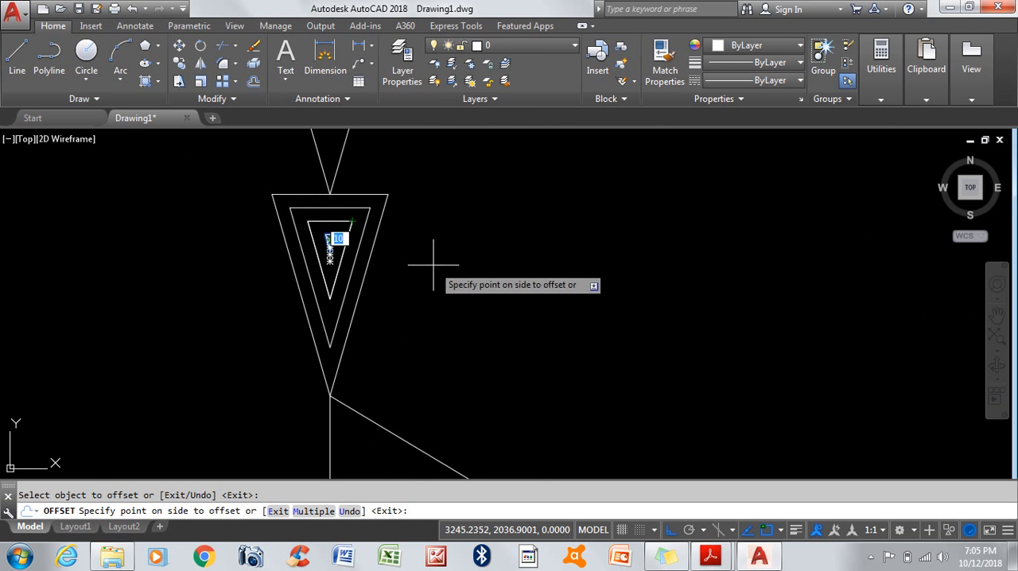
{"action": "key", "text": "Escape"}
{"action": "key", "text": "Escape"}
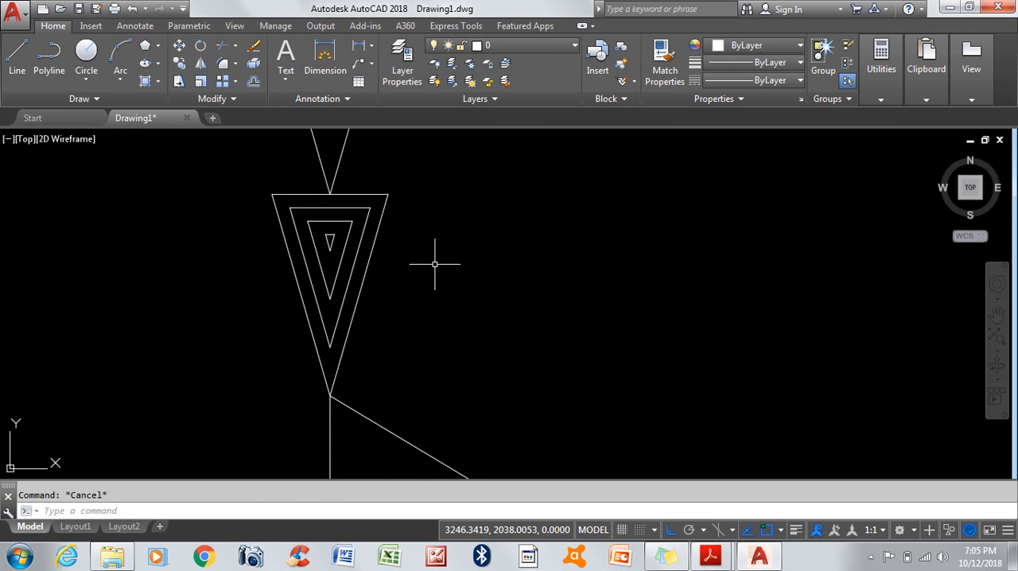
Step: Offset the triangle directly above the nested triangles outward by a distance of 50
{"action": "scroll", "coordinate": [438, 252], "scroll_direction": "down", "scroll_amount": 6}
{"action": "scroll", "coordinate": [426, 327], "scroll_direction": "down", "scroll_amount": 5}
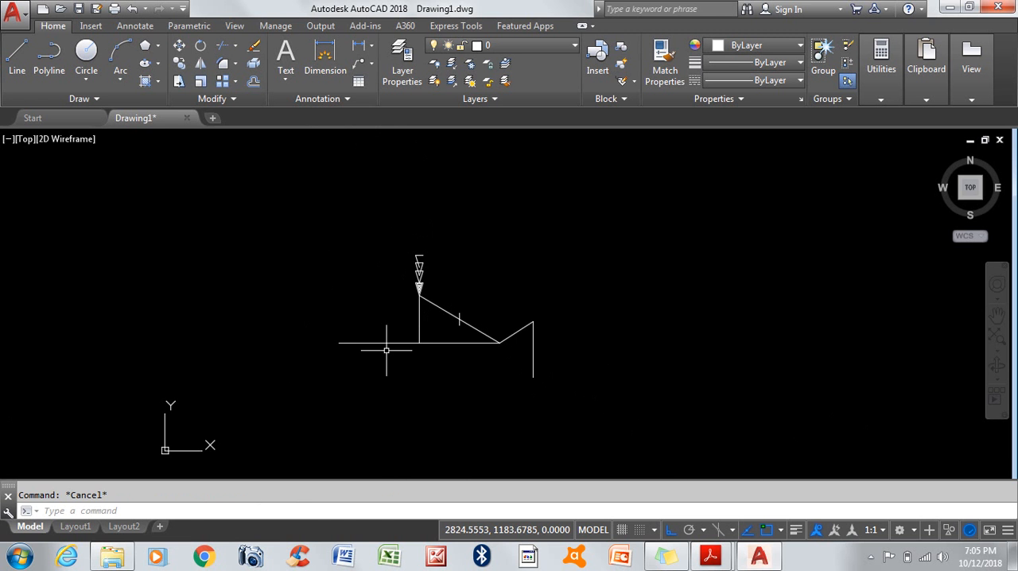
{"action": "scroll", "coordinate": [417, 270], "scroll_direction": "up", "scroll_amount": 7}
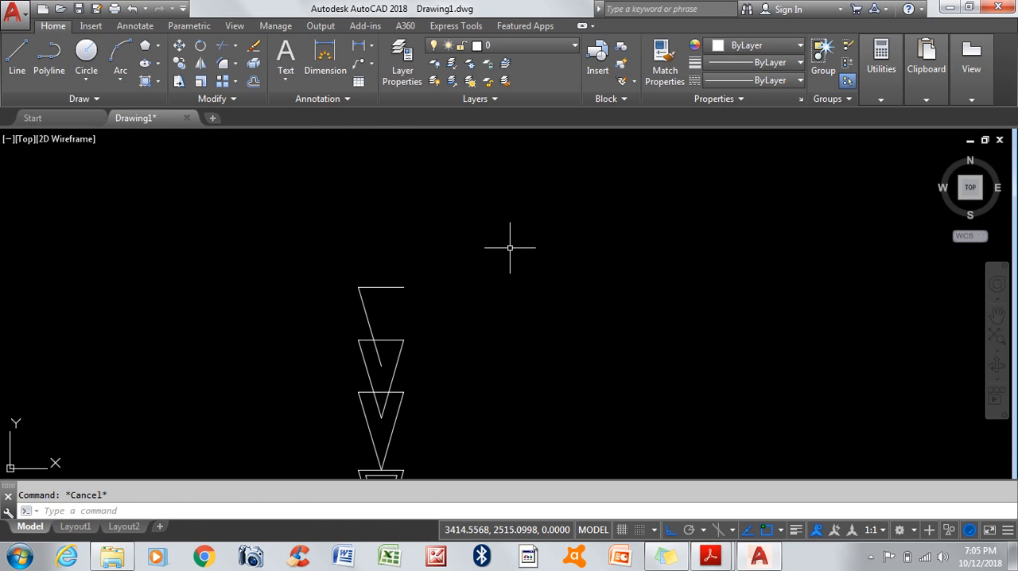
{"action": "type", "text": "o"}
{"action": "key", "text": "Return"}
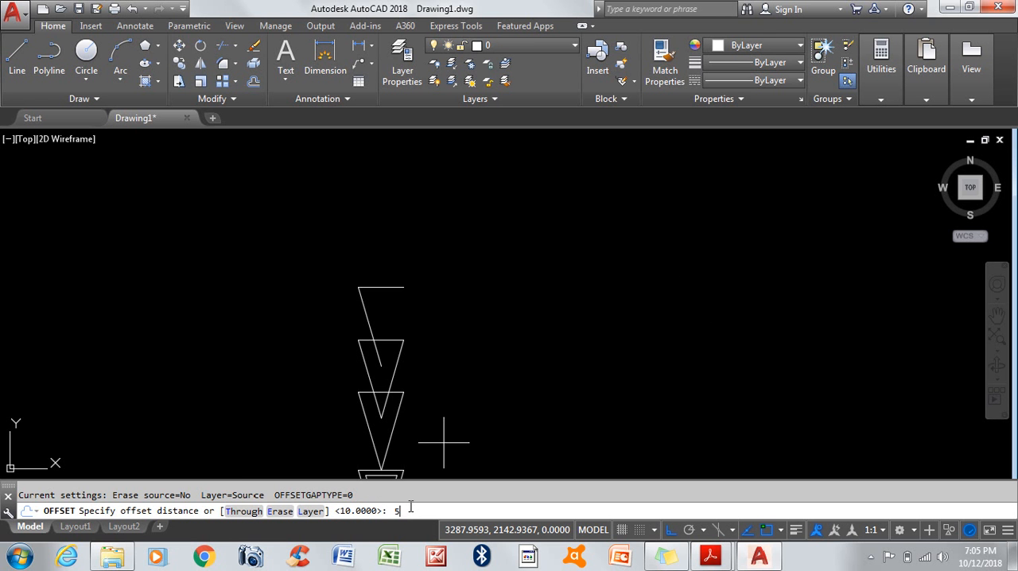
{"action": "key", "text": "Return"}
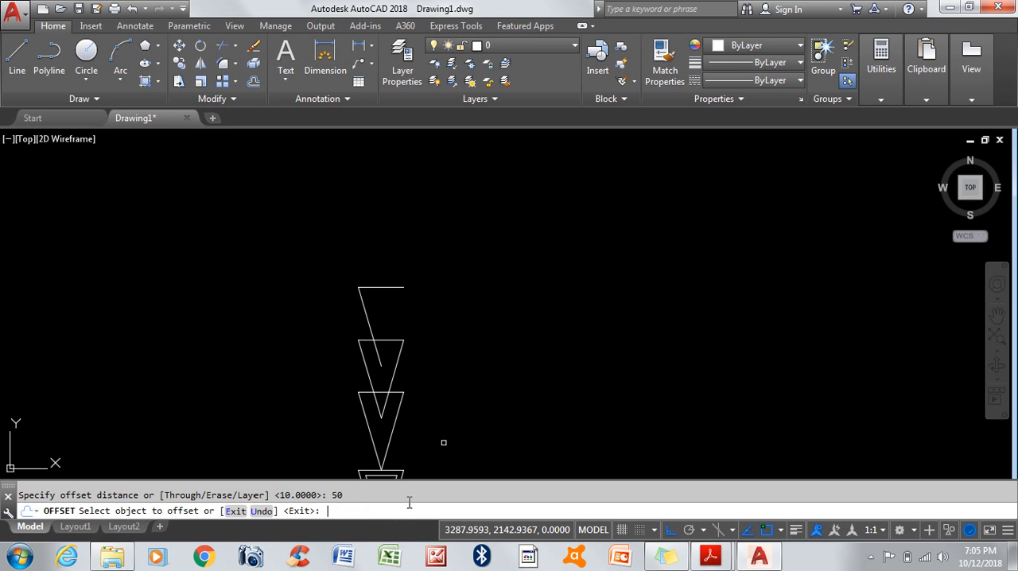
{"action": "left_click", "coordinate": [397, 412]}
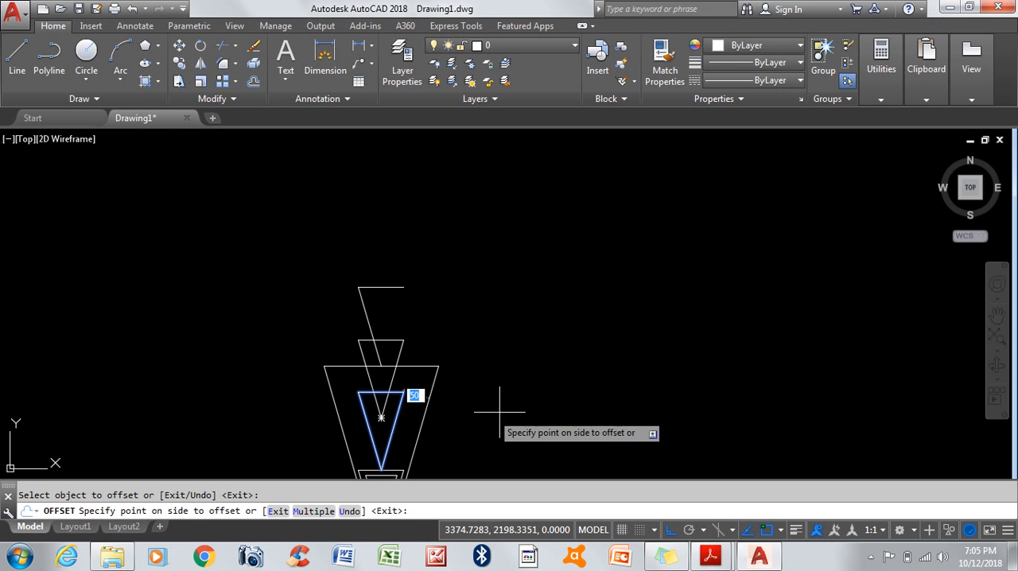
{"action": "left_click", "coordinate": [569, 404]}
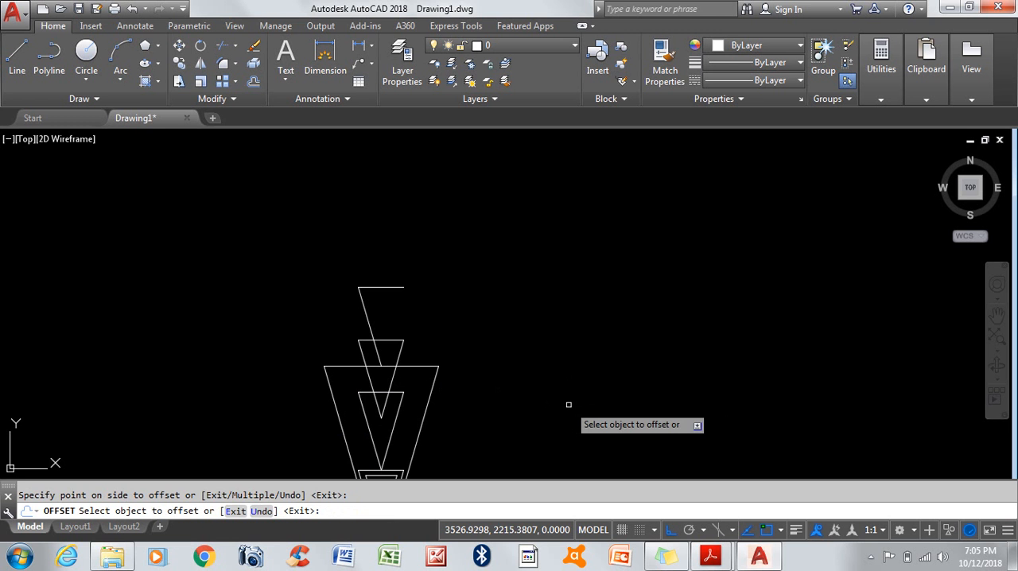
Step: Offset the open top shape's horizontal line upward and its sloped line outward to the left by 50
{"action": "scroll", "coordinate": [379, 294], "scroll_direction": "up", "scroll_amount": 4}
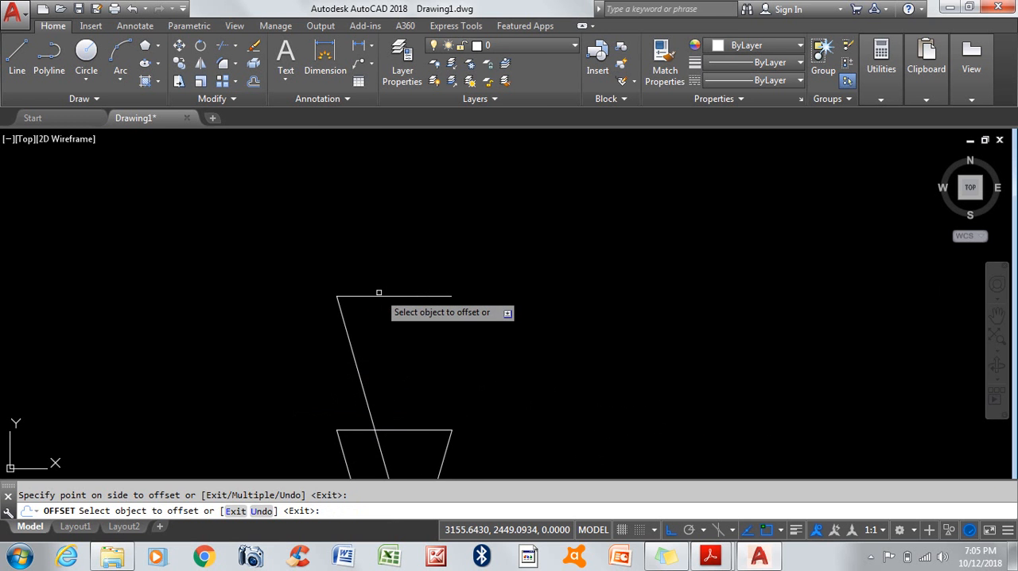
{"action": "left_click", "coordinate": [378, 296]}
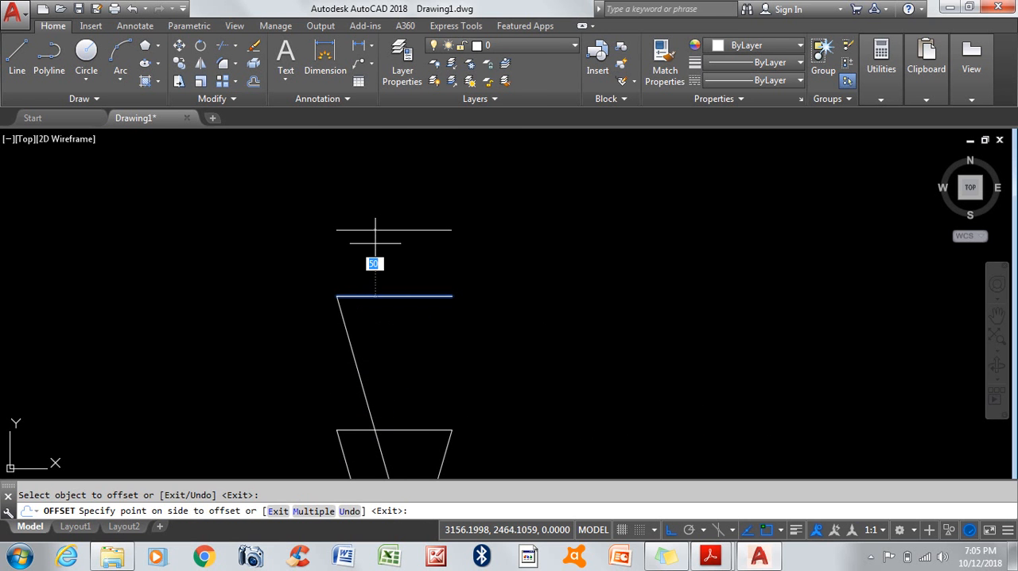
{"action": "left_click", "coordinate": [371, 199]}
{"action": "left_click", "coordinate": [343, 314]}
{"action": "left_click", "coordinate": [187, 347]}
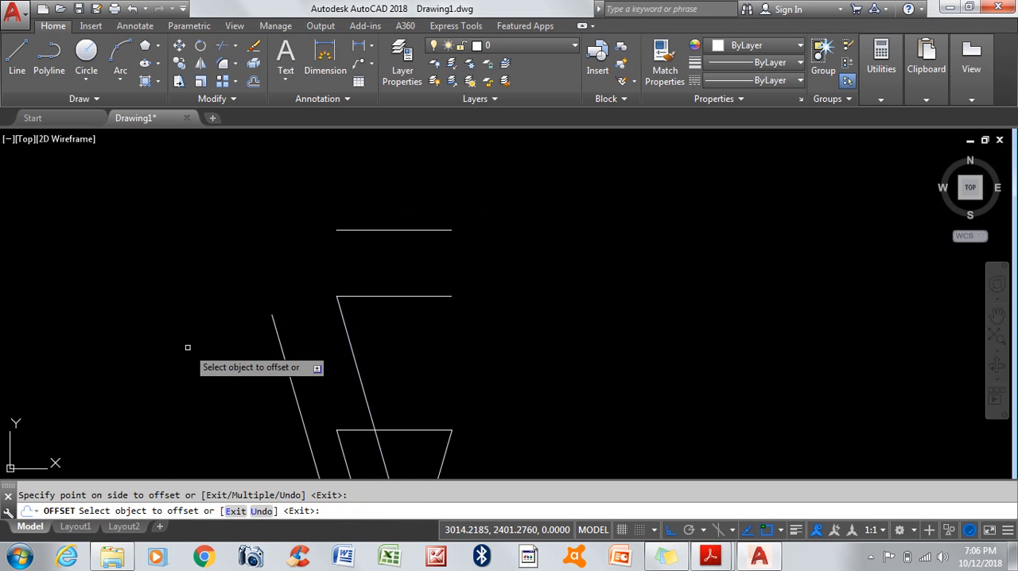
Step: Offset the new sloped and horizontal copies outward by 50 once more, and end the Offset command
{"action": "left_click", "coordinate": [278, 335]}
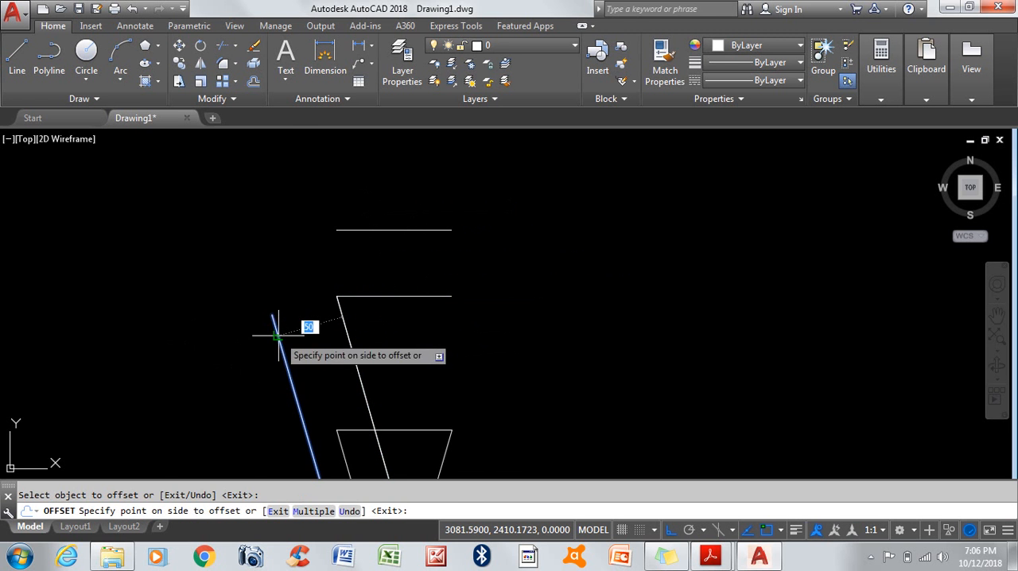
{"action": "left_click", "coordinate": [147, 362]}
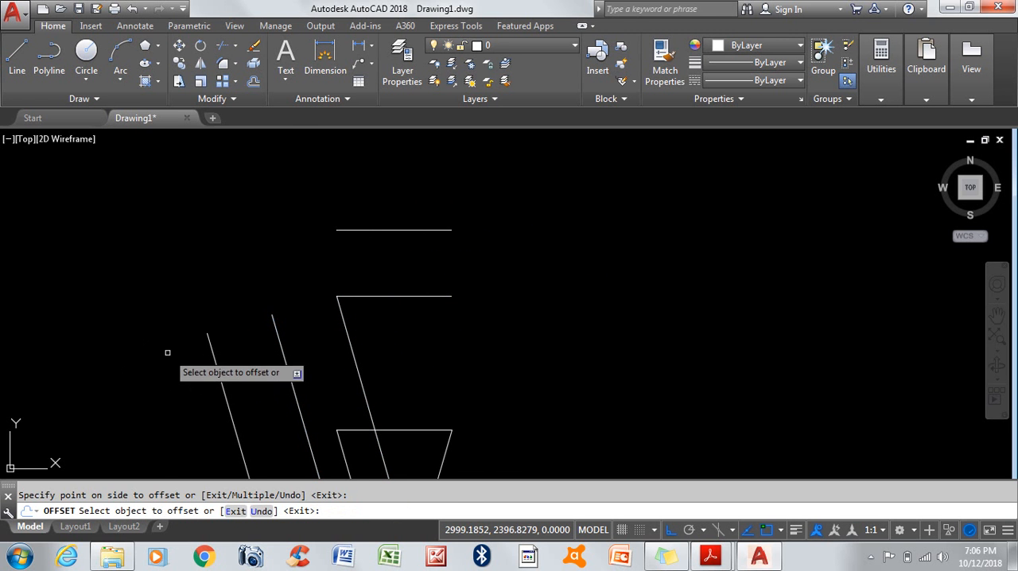
{"action": "scroll", "coordinate": [234, 311], "scroll_direction": "down", "scroll_amount": 2}
{"action": "left_click", "coordinate": [300, 260]}
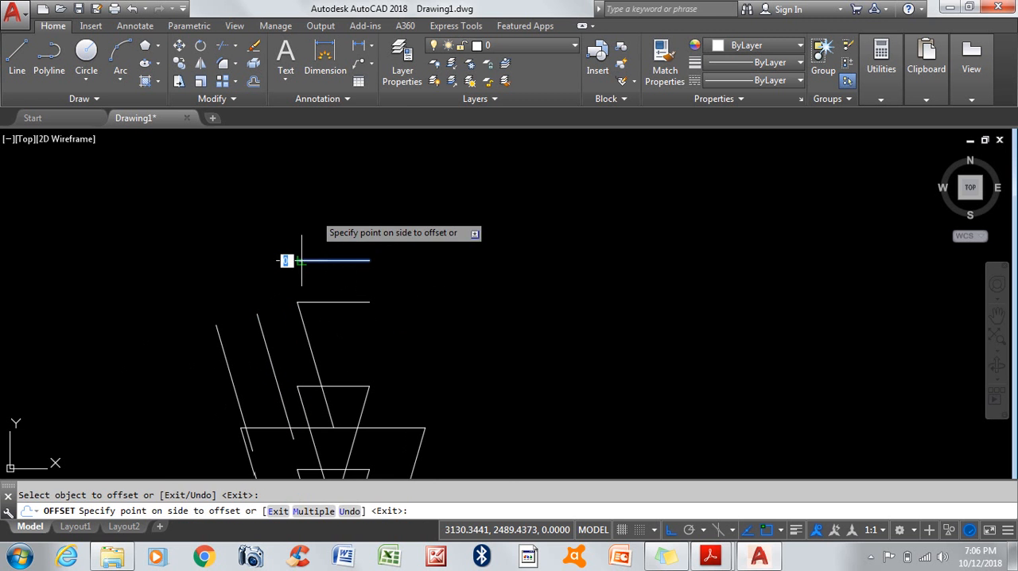
{"action": "left_click", "coordinate": [318, 217]}
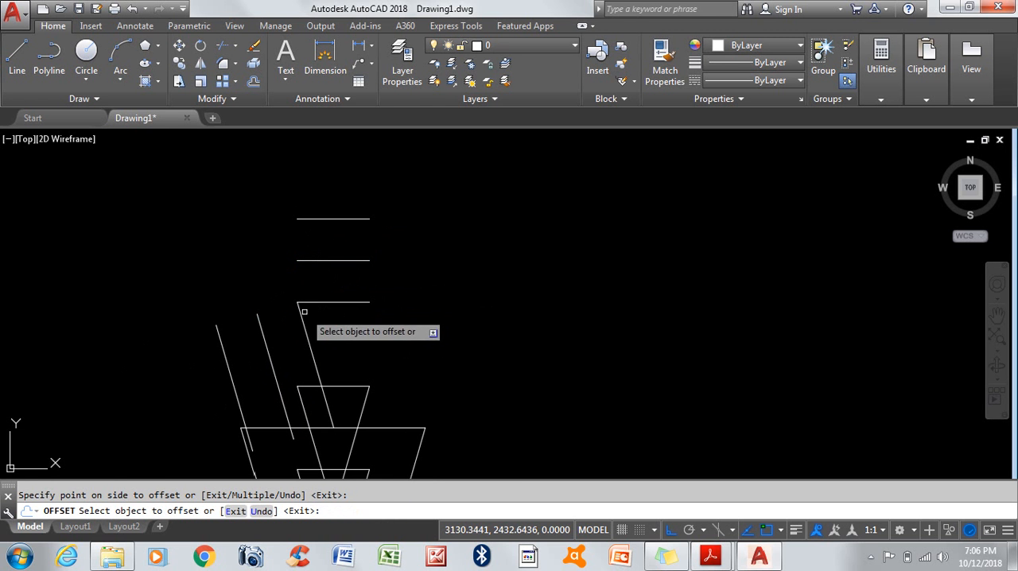
{"action": "scroll", "coordinate": [450, 241], "scroll_direction": "down", "scroll_amount": 4}
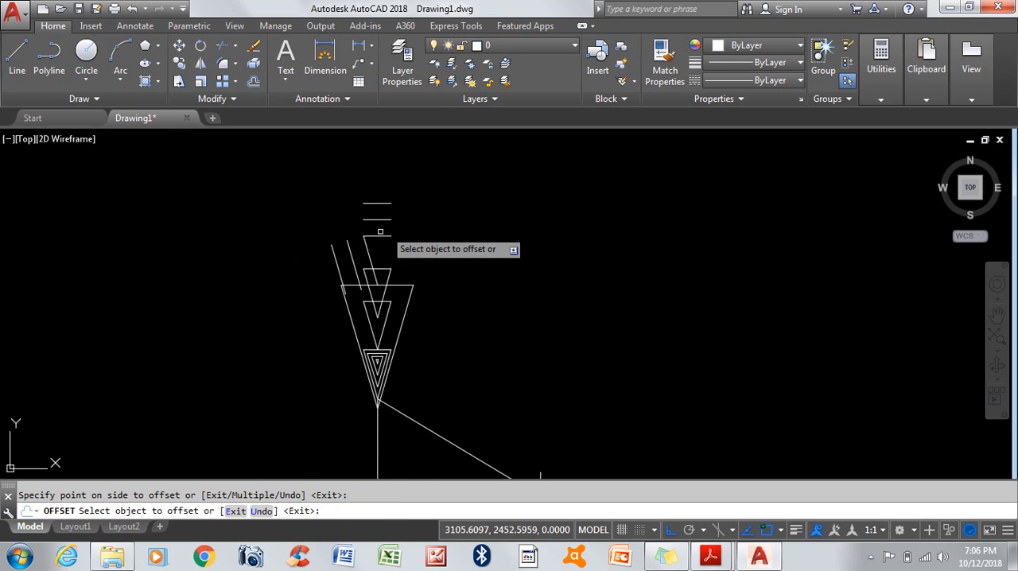
{"action": "scroll", "coordinate": [364, 187], "scroll_direction": "up", "scroll_amount": 5}
{"action": "scroll", "coordinate": [333, 189], "scroll_direction": "down", "scroll_amount": 4}
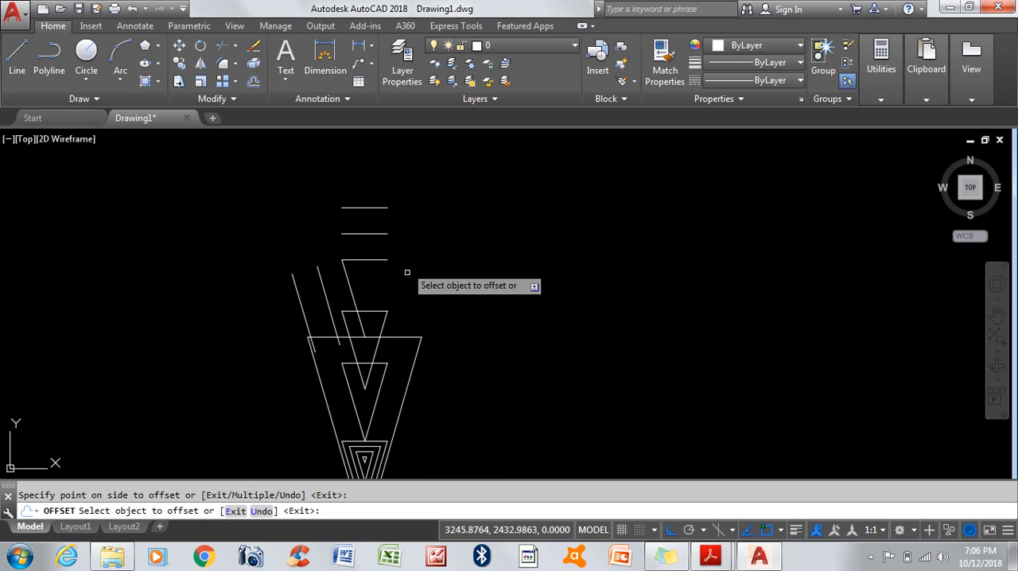
{"action": "key", "text": "Return"}
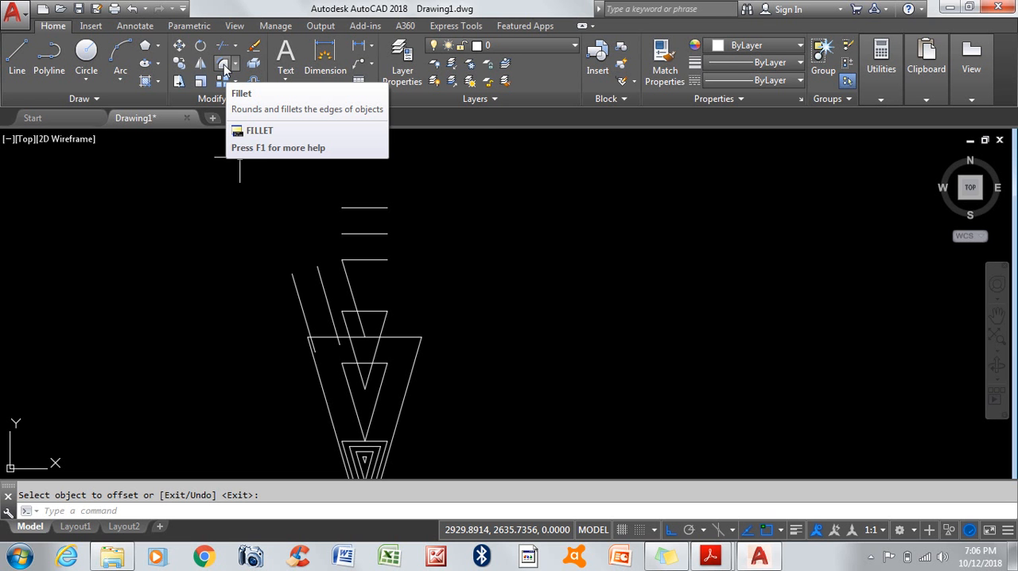
Step: Join the first offset sloped line and the middle horizontal line in a sharp corner using Chamfer with zero distances
{"action": "left_click", "coordinate": [235, 64]}
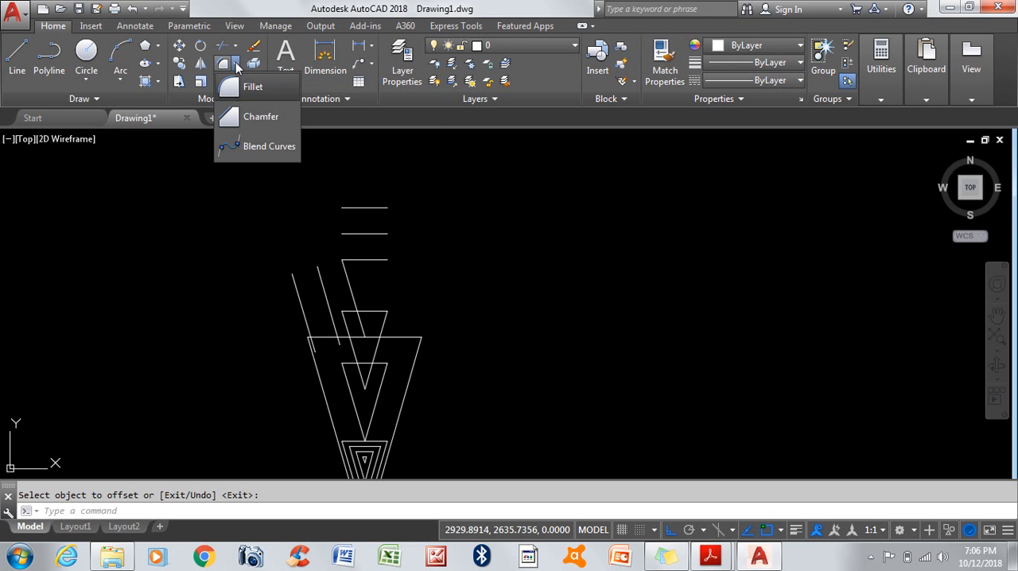
{"action": "left_click", "coordinate": [260, 117]}
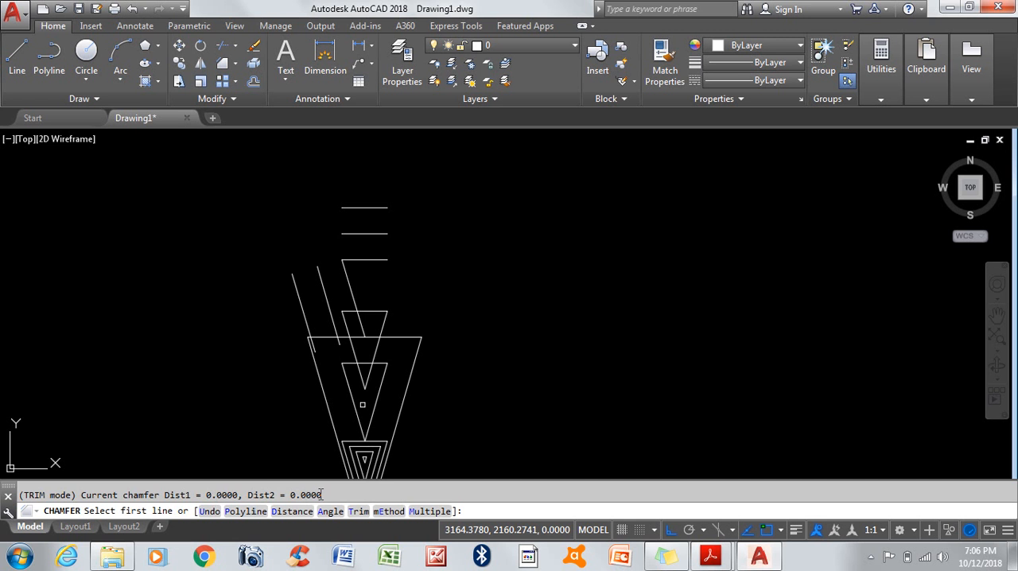
{"action": "left_click", "coordinate": [321, 276]}
{"action": "left_click", "coordinate": [351, 234]}
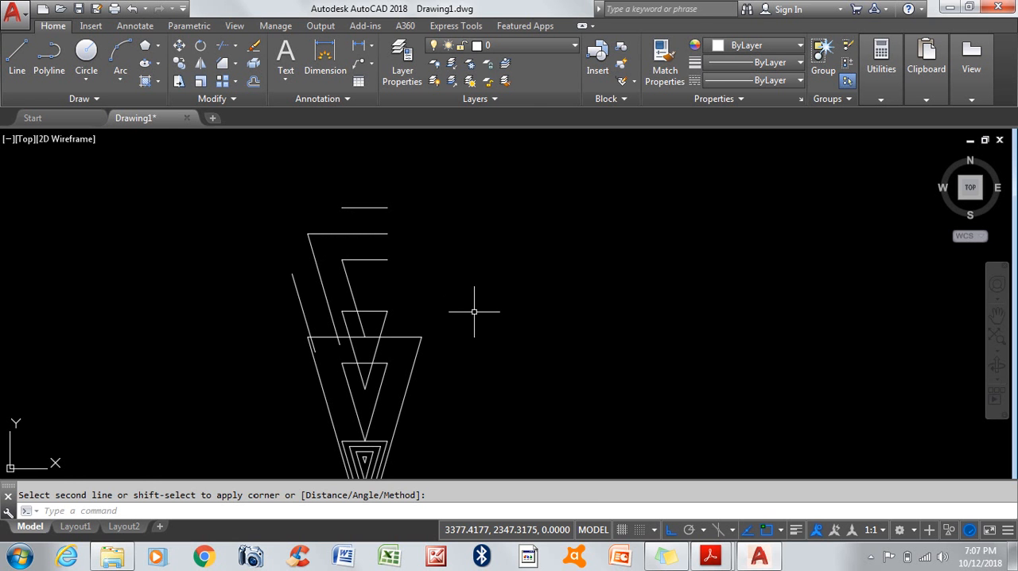
Step: Chamfer that corner with a first distance of 5 on the horizontal line and a second distance of 10 on the sloped line
{"action": "key", "text": "Return"}
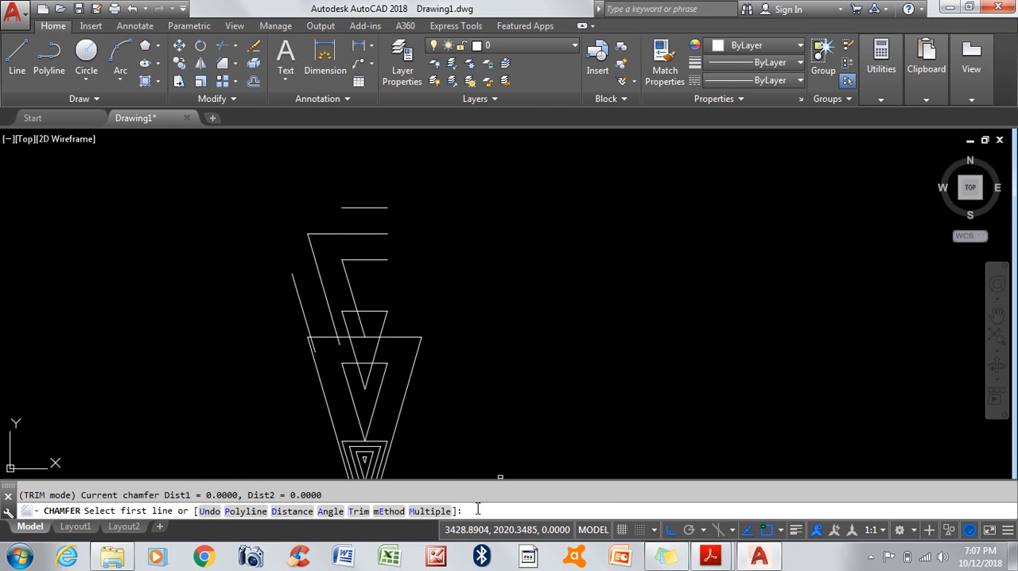
{"action": "type", "text": "d"}
{"action": "key", "text": "Return"}
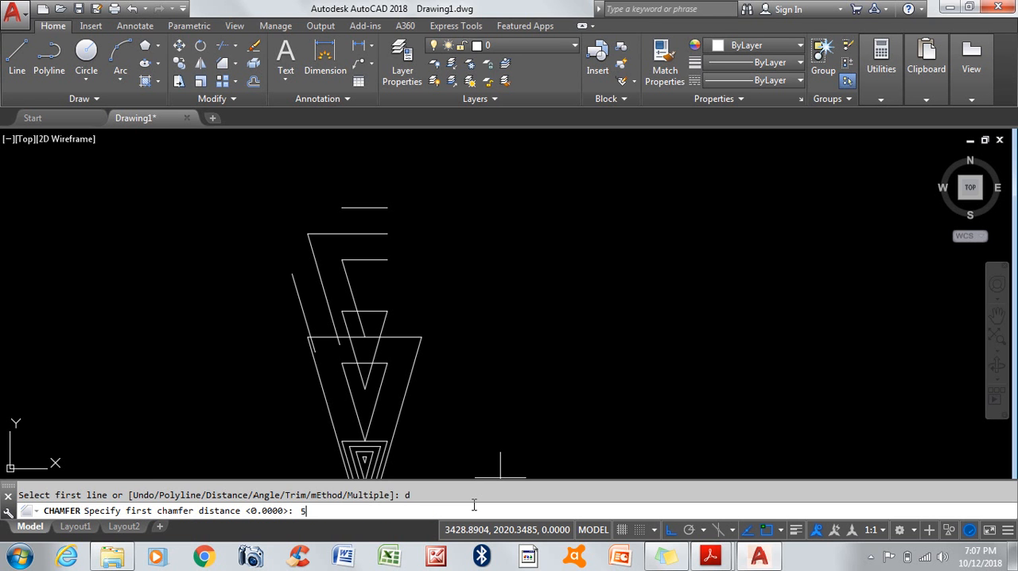
{"action": "key", "text": "Return"}
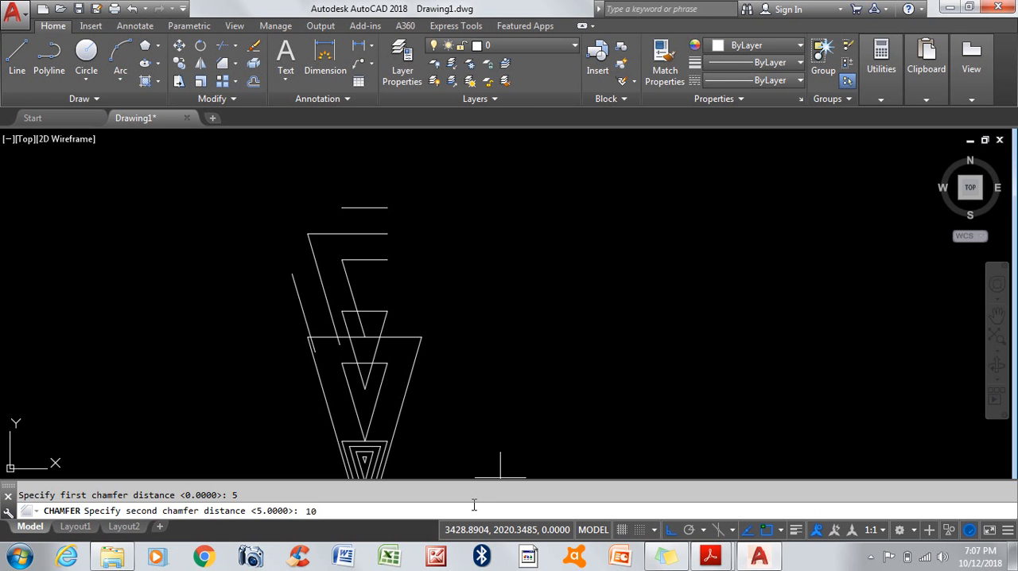
{"action": "key", "text": "Return"}
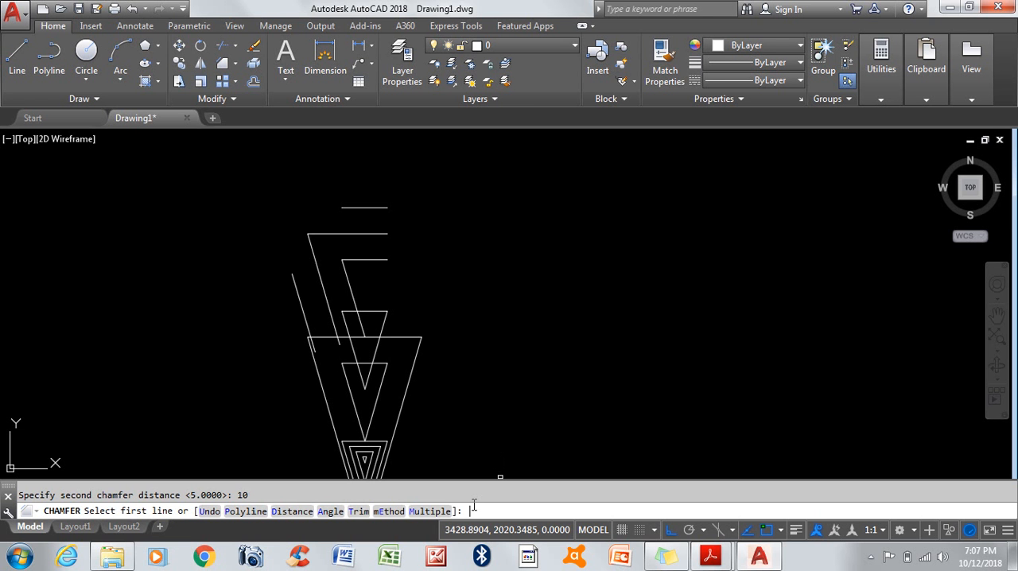
{"action": "scroll", "coordinate": [316, 230], "scroll_direction": "up", "scroll_amount": 1}
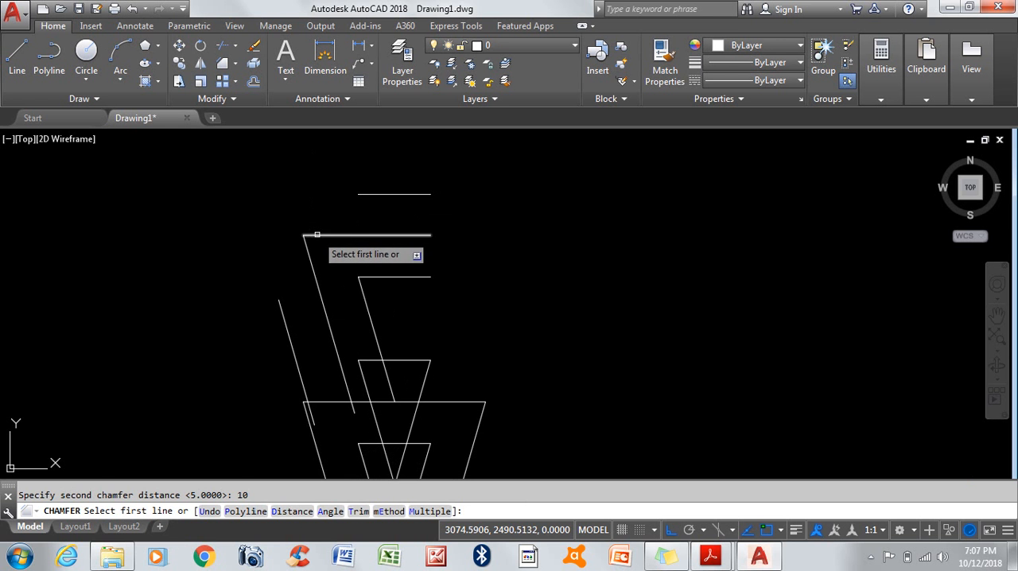
{"action": "left_click", "coordinate": [356, 235]}
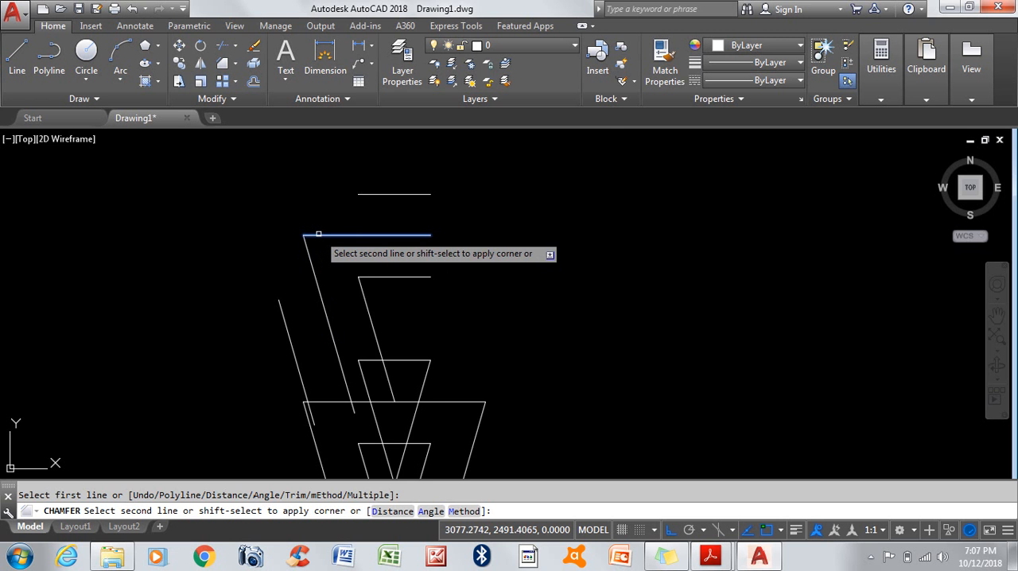
{"action": "scroll", "coordinate": [318, 233], "scroll_direction": "up", "scroll_amount": 3}
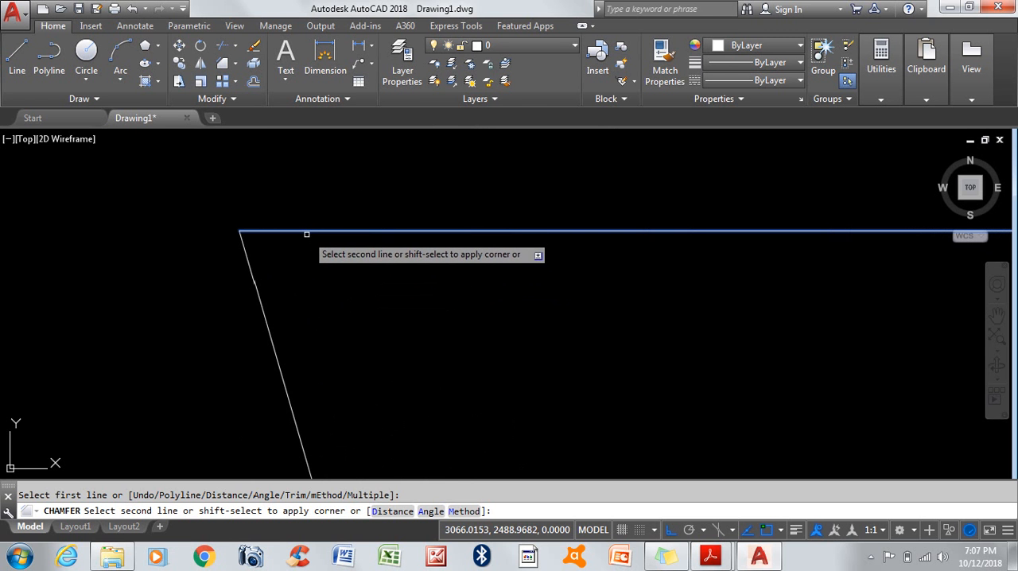
{"action": "left_click", "coordinate": [266, 314]}
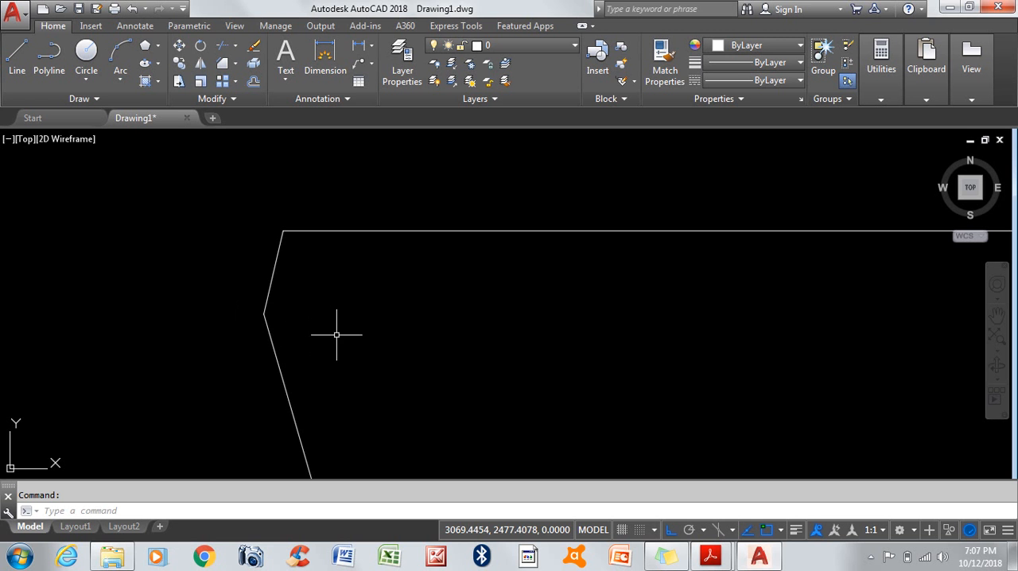
{"action": "scroll", "coordinate": [324, 292], "scroll_direction": "down", "scroll_amount": 3}
{"action": "type", "text": "f"}
{"action": "key", "text": "Return"}
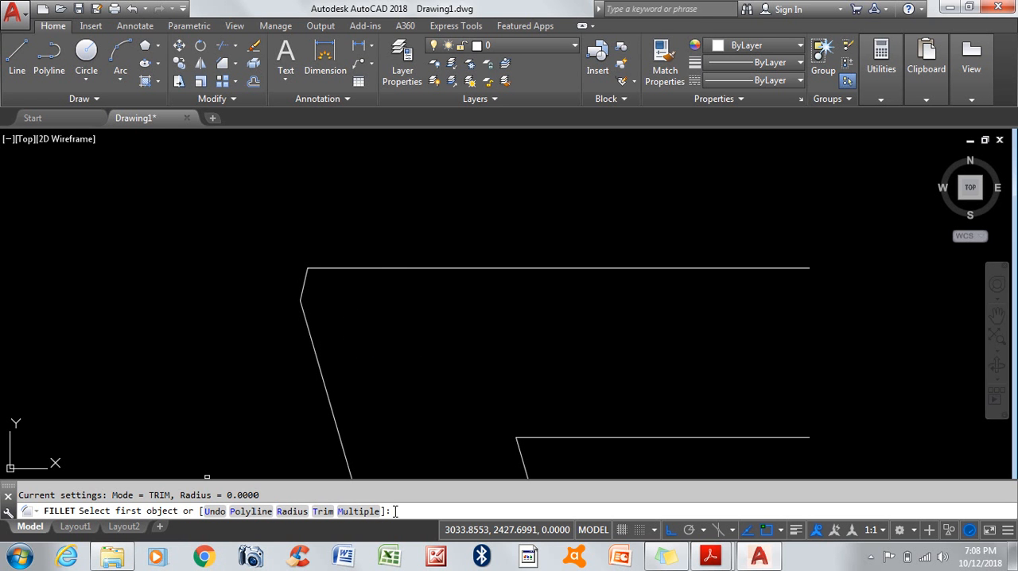
{"action": "key", "text": "Escape"}
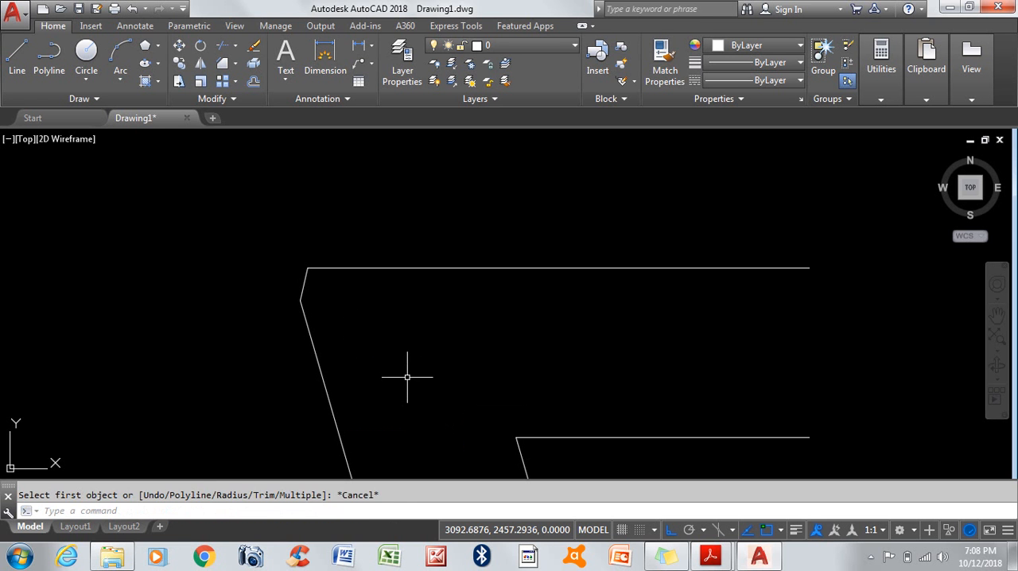
{"action": "key", "text": "Escape"}
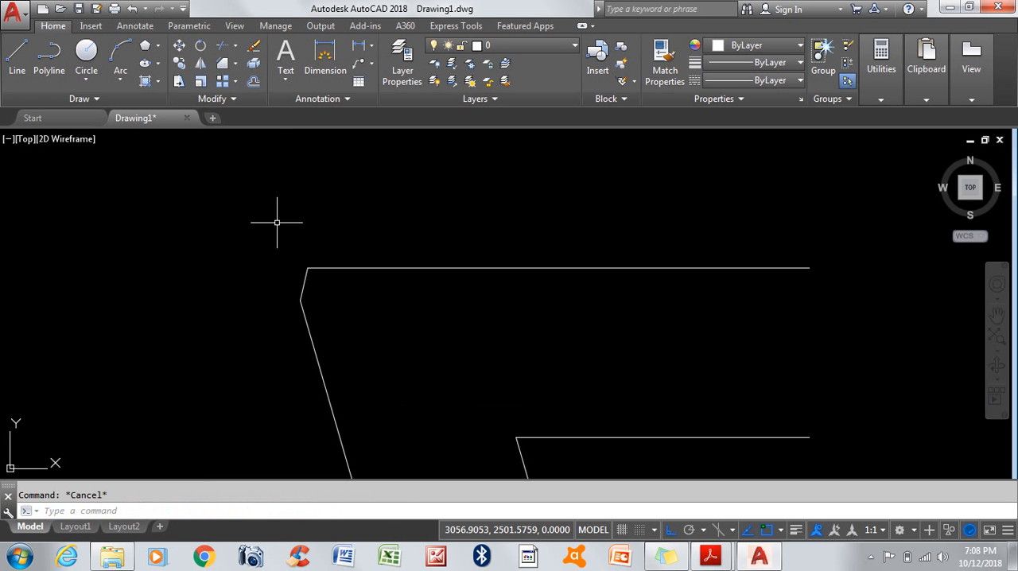
Step: Fillet the chamfered sloped and horizontal lines with radius 0, extending them to a sharp corner
{"action": "left_click", "coordinate": [236, 66]}
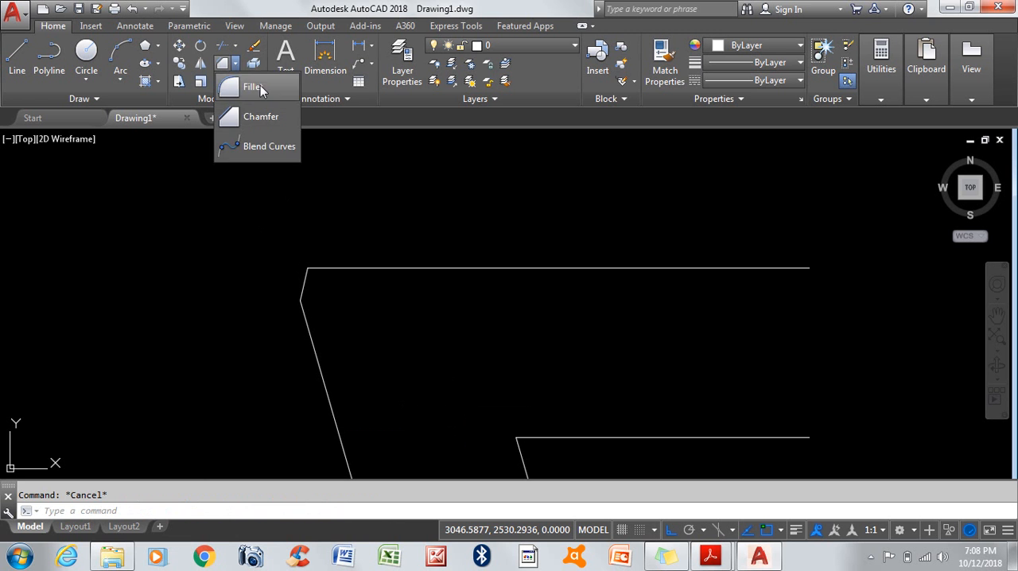
{"action": "left_click", "coordinate": [260, 85]}
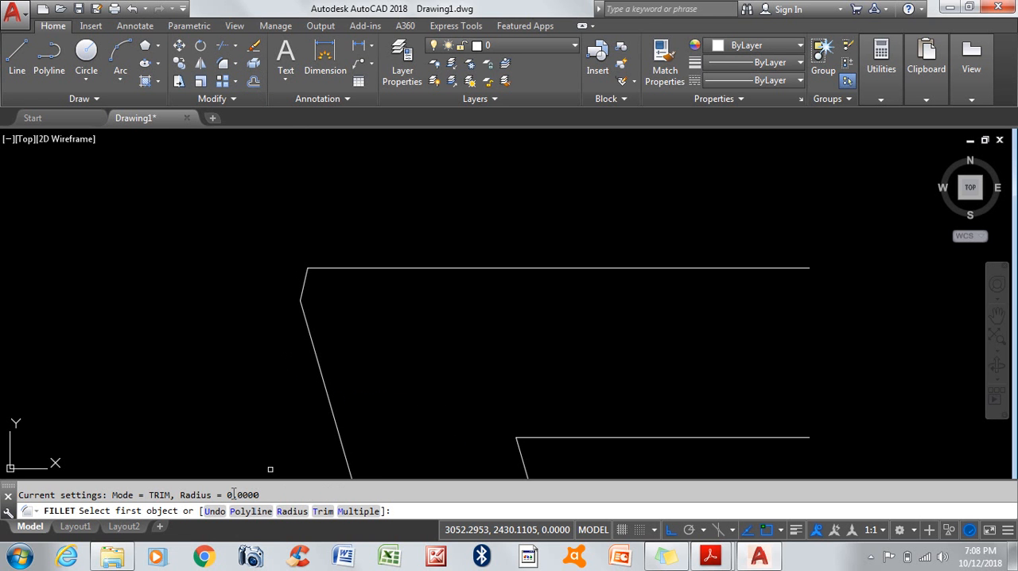
{"action": "left_click", "coordinate": [309, 332]}
{"action": "scroll", "coordinate": [278, 268], "scroll_direction": "up", "scroll_amount": 5}
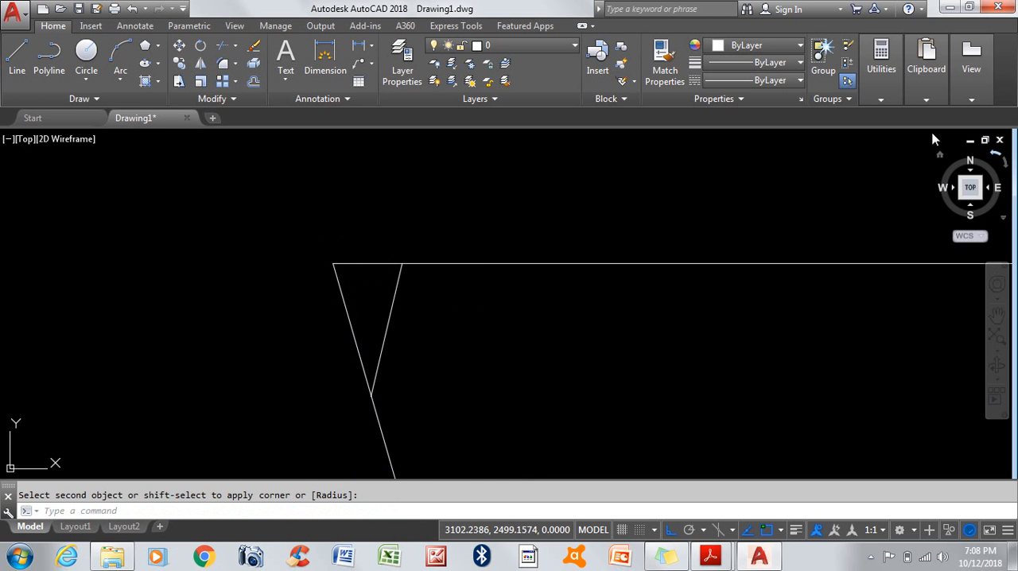
Step: Measure the distance along the sloped line from the sharp upper corner to the chamfer line's lower end, and exit measuring
{"action": "left_click", "coordinate": [880, 96]}
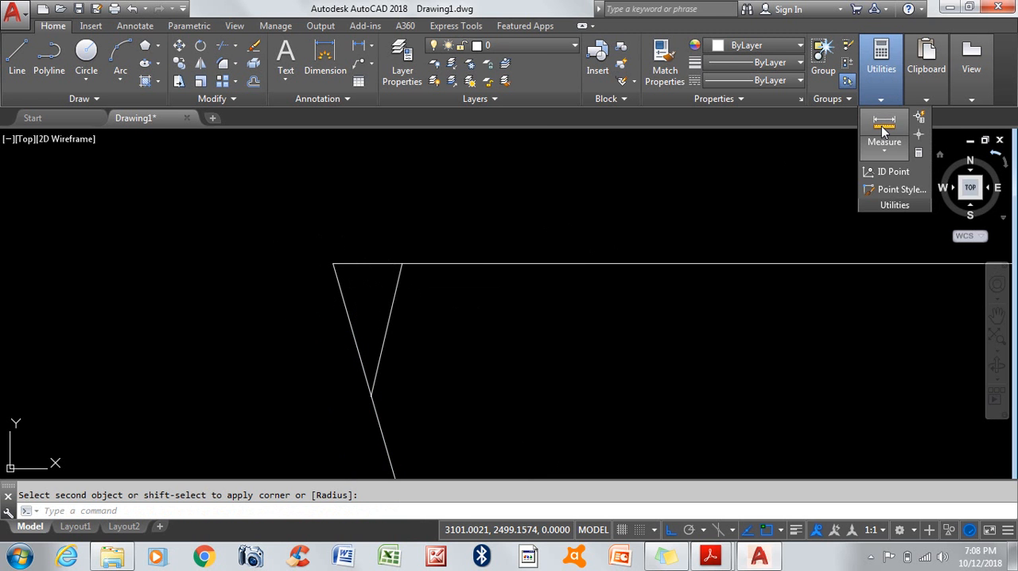
{"action": "left_click", "coordinate": [884, 131]}
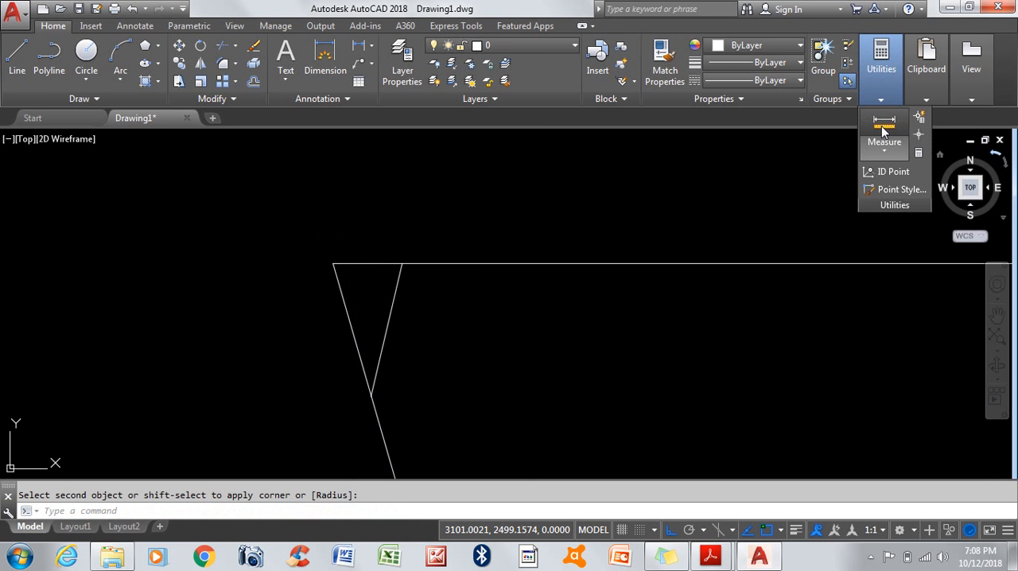
{"action": "left_click", "coordinate": [334, 264]}
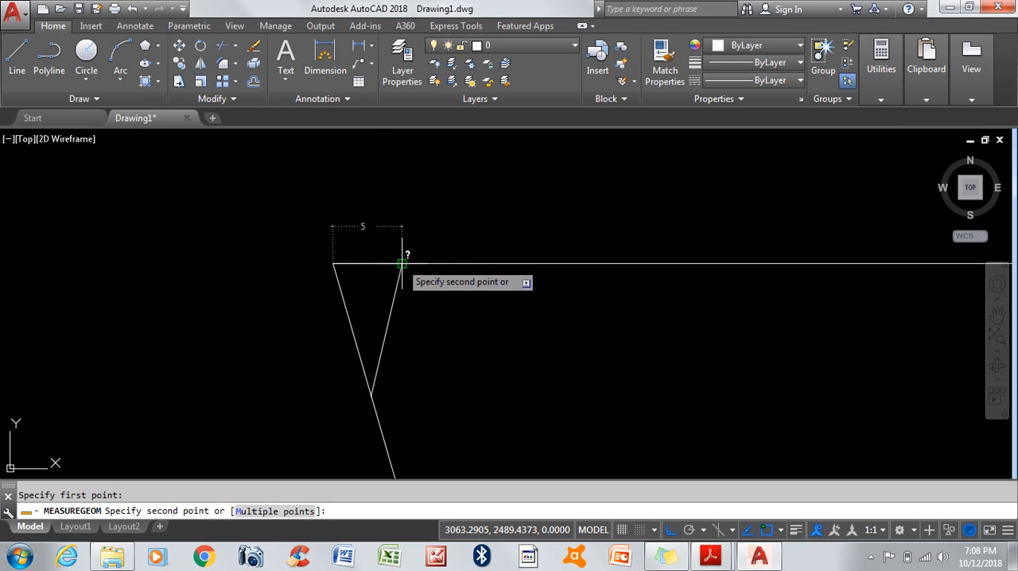
{"action": "left_click", "coordinate": [370, 395]}
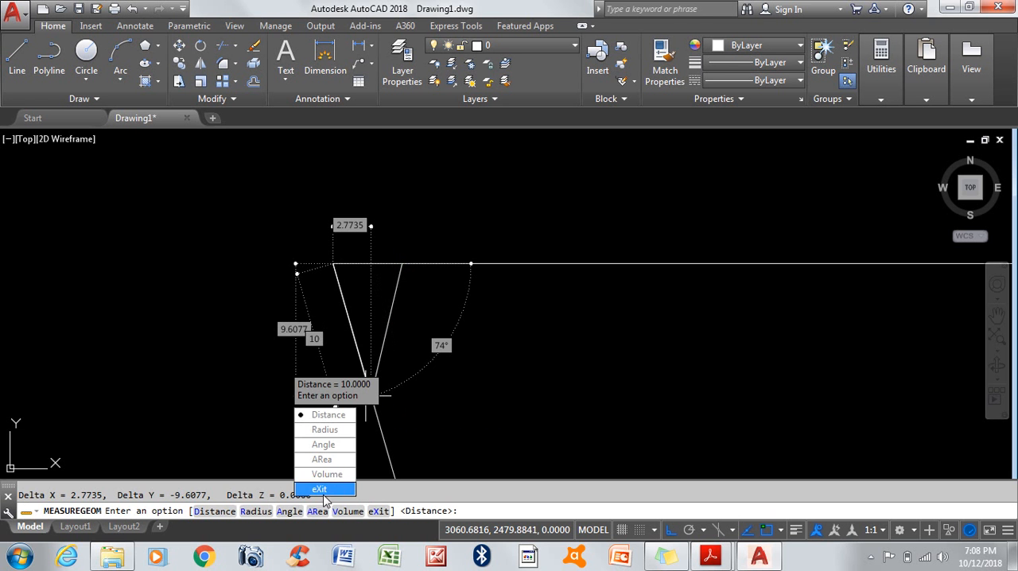
{"action": "left_click", "coordinate": [322, 489]}
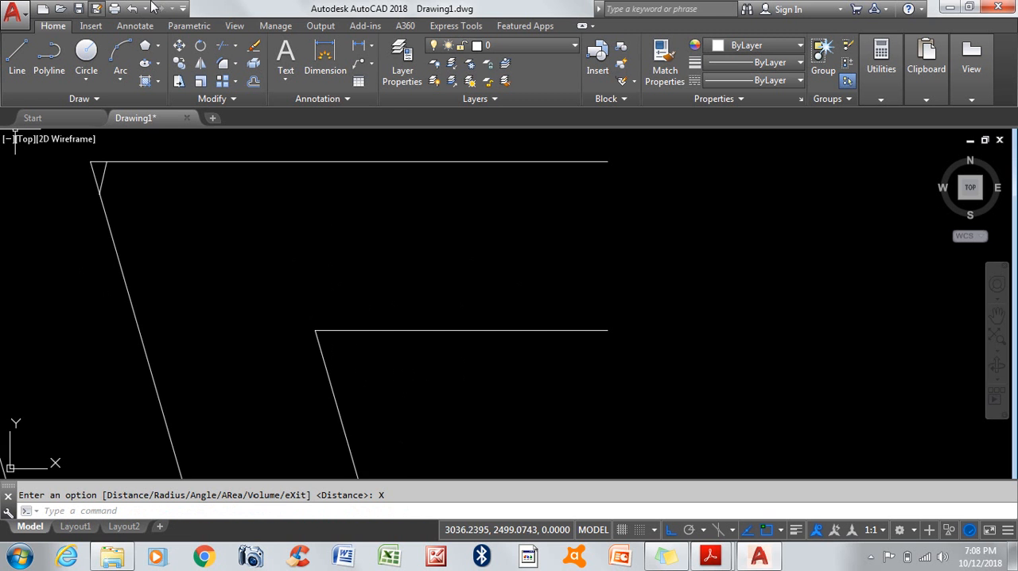
Step: Trim away the lower part of the long sloped line, using the short vertical line crossing it as the cutting edge
{"action": "scroll", "coordinate": [543, 335], "scroll_direction": "down", "scroll_amount": 3}
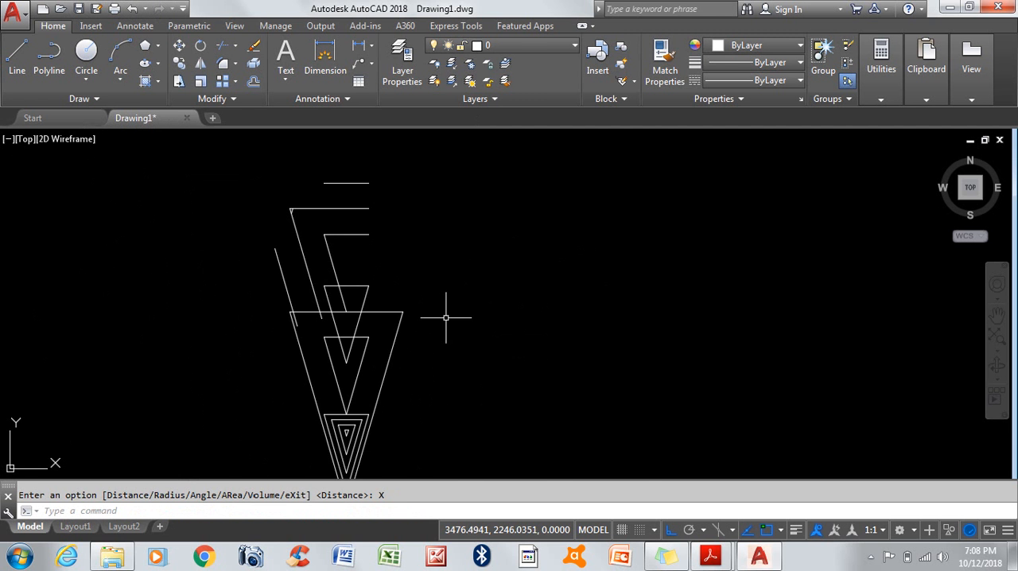
{"action": "scroll", "coordinate": [438, 313], "scroll_direction": "down", "scroll_amount": 3}
{"action": "scroll", "coordinate": [336, 254], "scroll_direction": "down", "scroll_amount": 3}
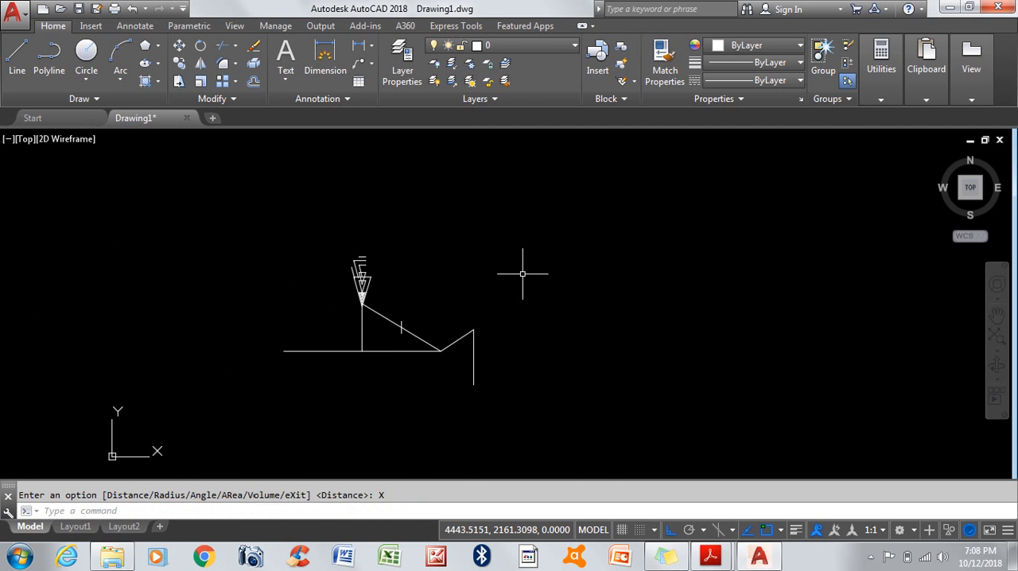
{"action": "scroll", "coordinate": [312, 258], "scroll_direction": "up", "scroll_amount": 5}
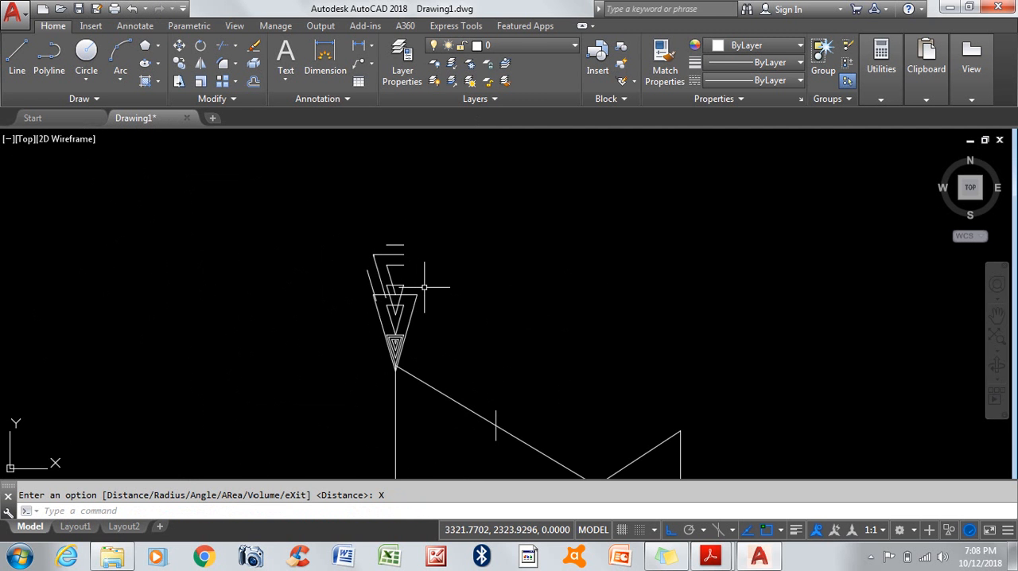
{"action": "scroll", "coordinate": [226, 199], "scroll_direction": "down", "scroll_amount": 2}
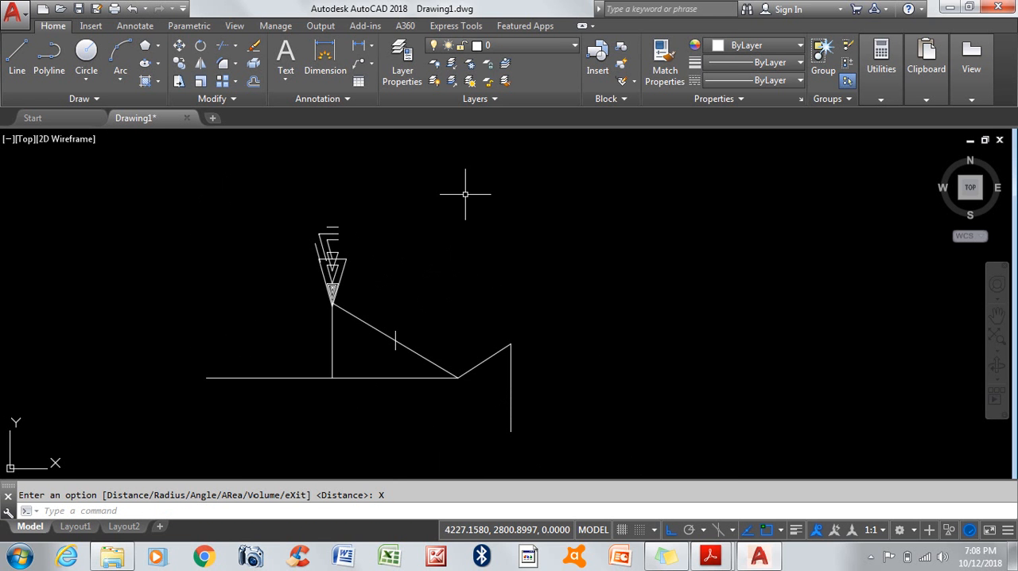
{"action": "left_click", "coordinate": [223, 50]}
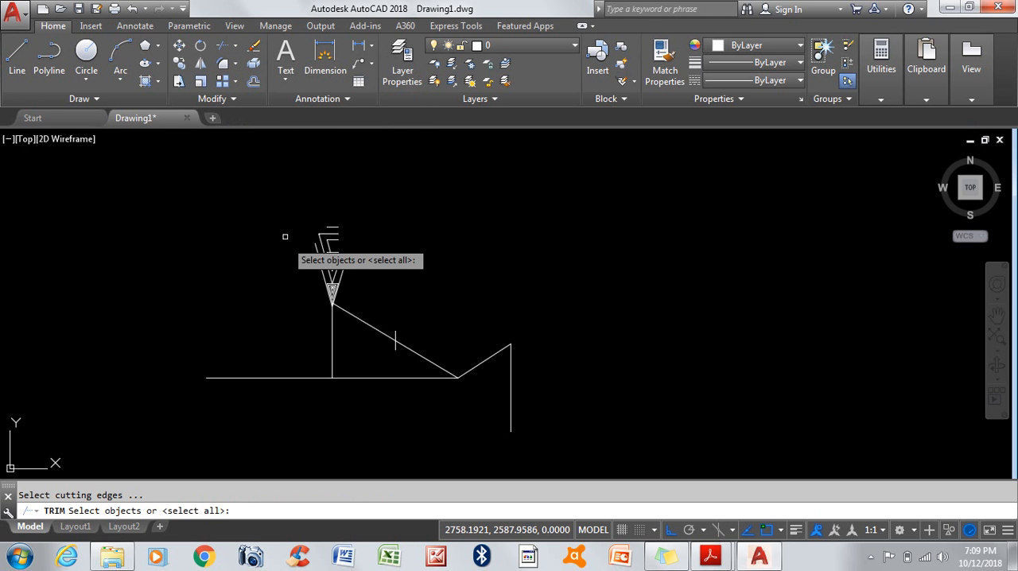
{"action": "scroll", "coordinate": [432, 363], "scroll_direction": "up", "scroll_amount": 2}
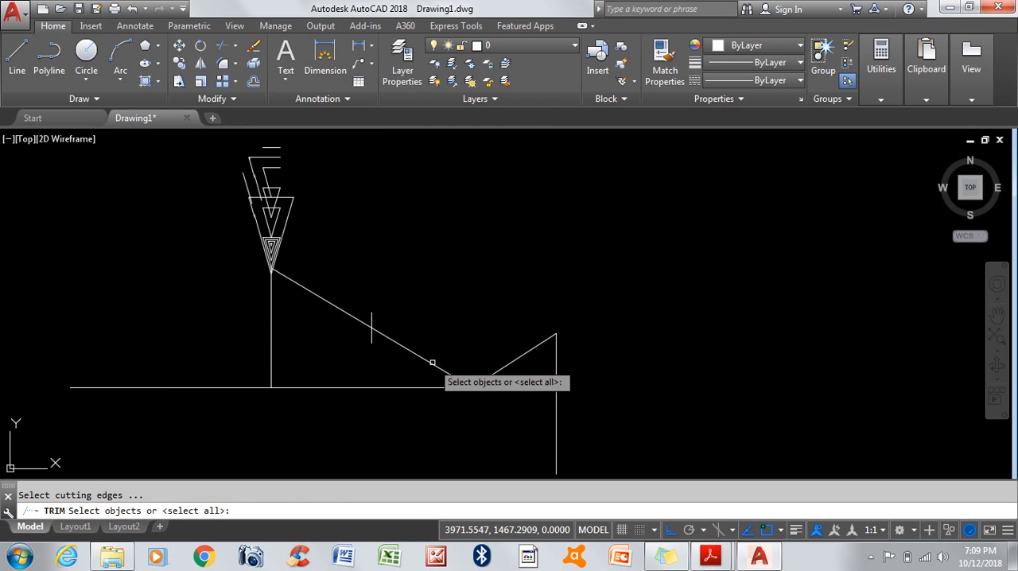
{"action": "scroll", "coordinate": [432, 362], "scroll_direction": "up", "scroll_amount": 2}
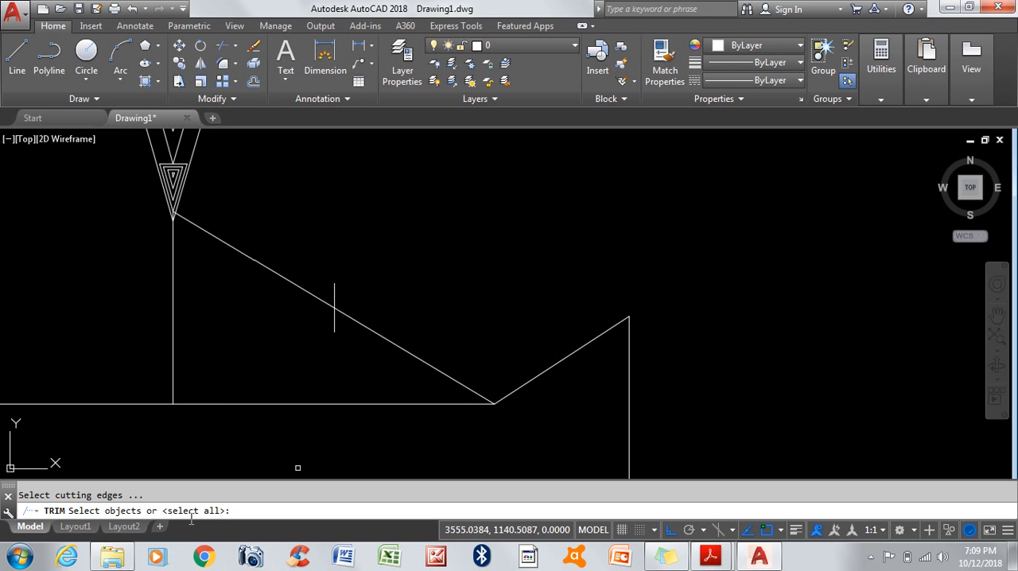
{"action": "left_click", "coordinate": [334, 307]}
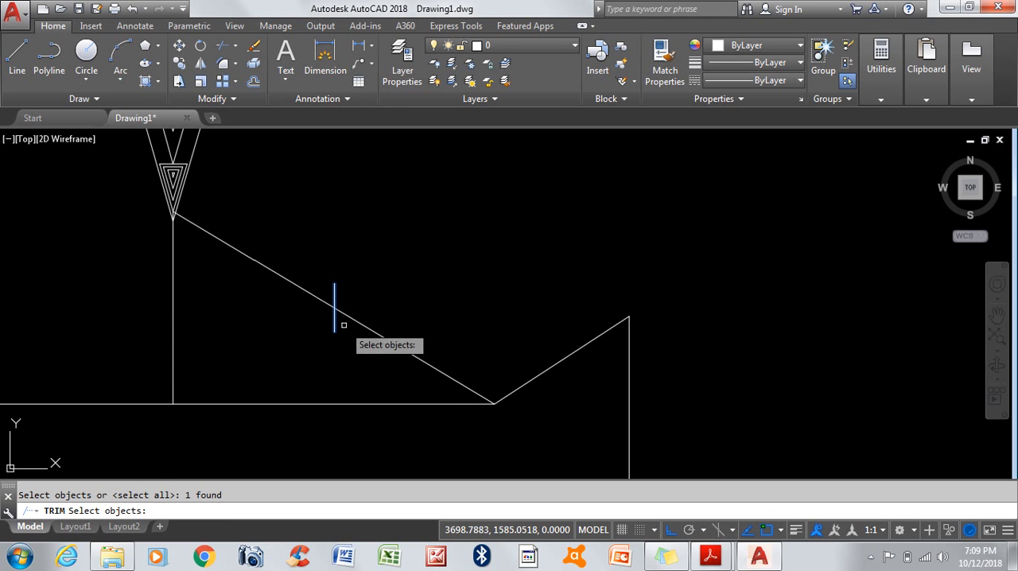
{"action": "key", "text": "Return"}
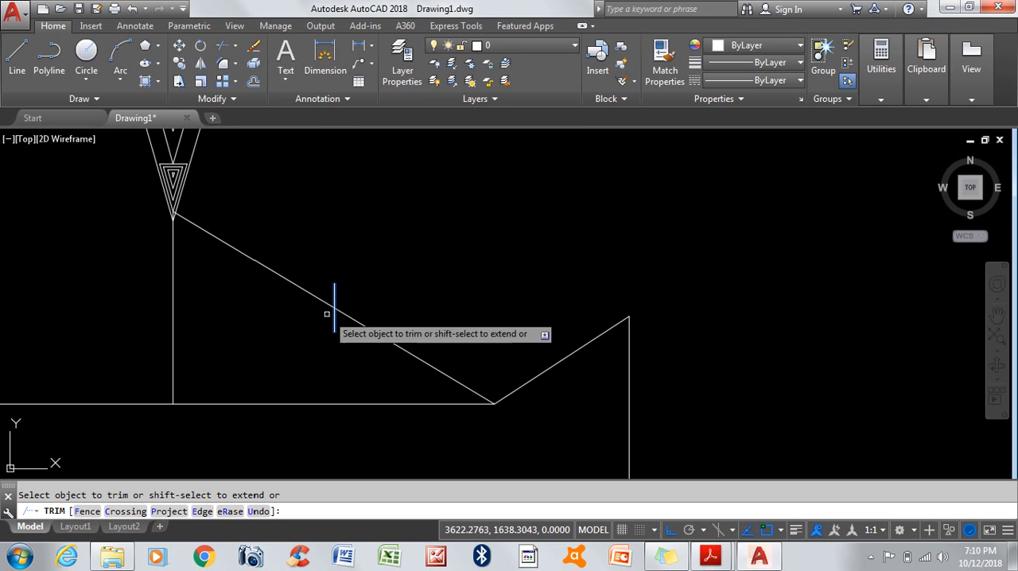
{"action": "left_click", "coordinate": [393, 341]}
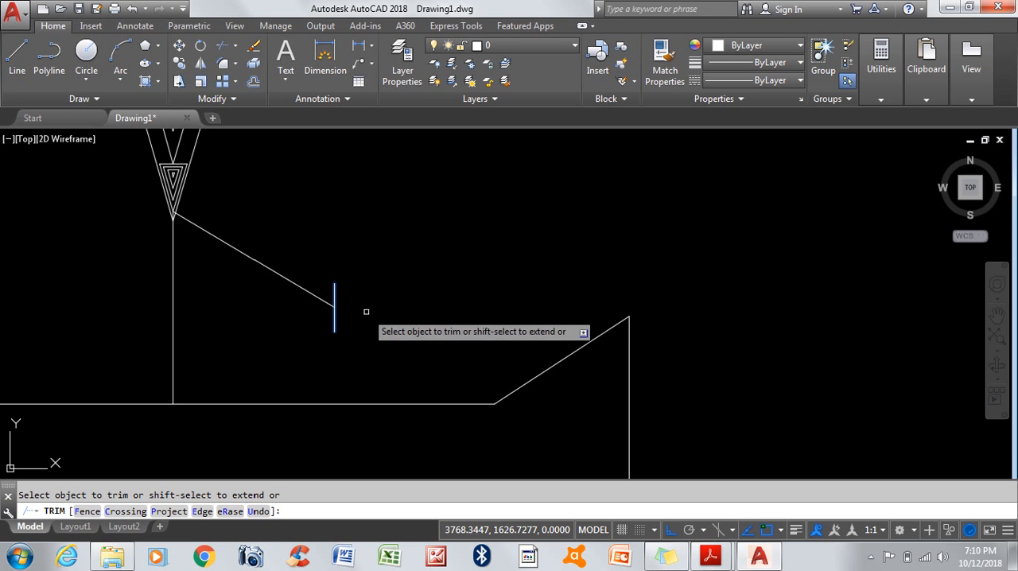
{"action": "key", "text": "Return"}
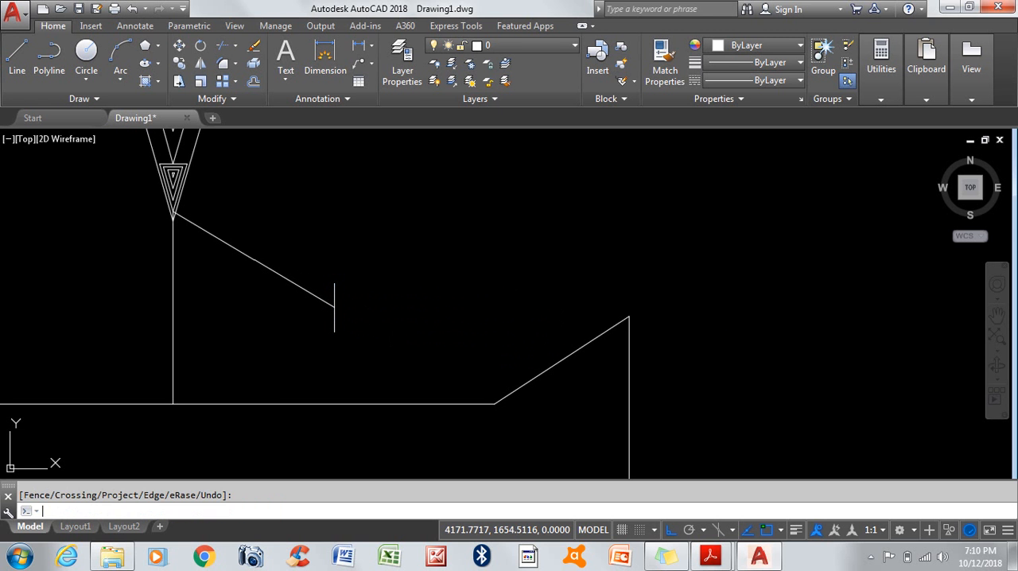
Step: Trim the part of the short vertical line below the sloped line, with both lines as cutting edges, and end Trim
{"action": "key", "text": "Return"}
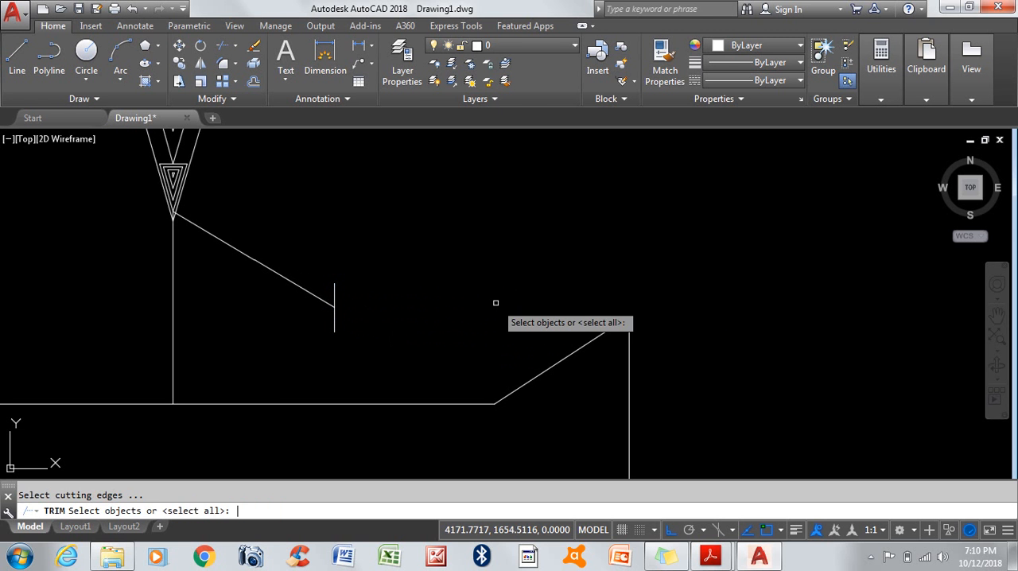
{"action": "left_click", "coordinate": [357, 268]}
{"action": "left_click", "coordinate": [287, 296]}
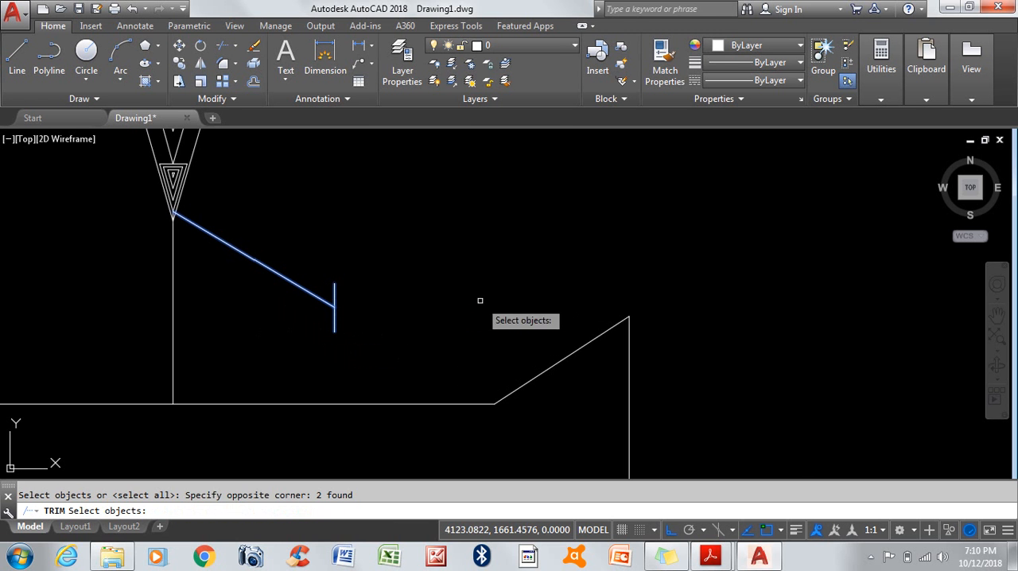
{"action": "key", "text": "Return"}
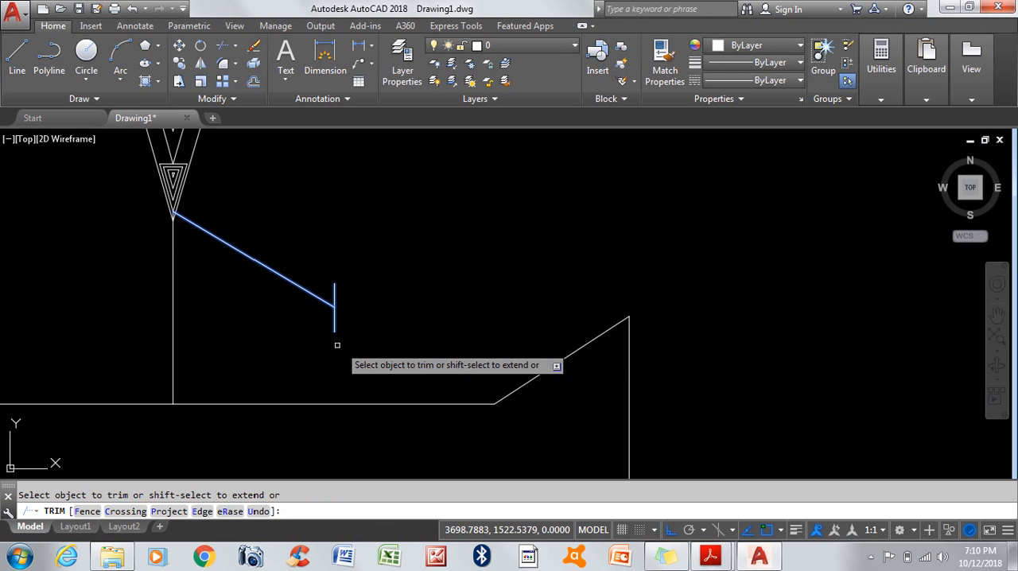
{"action": "scroll", "coordinate": [338, 345], "scroll_direction": "up", "scroll_amount": 2}
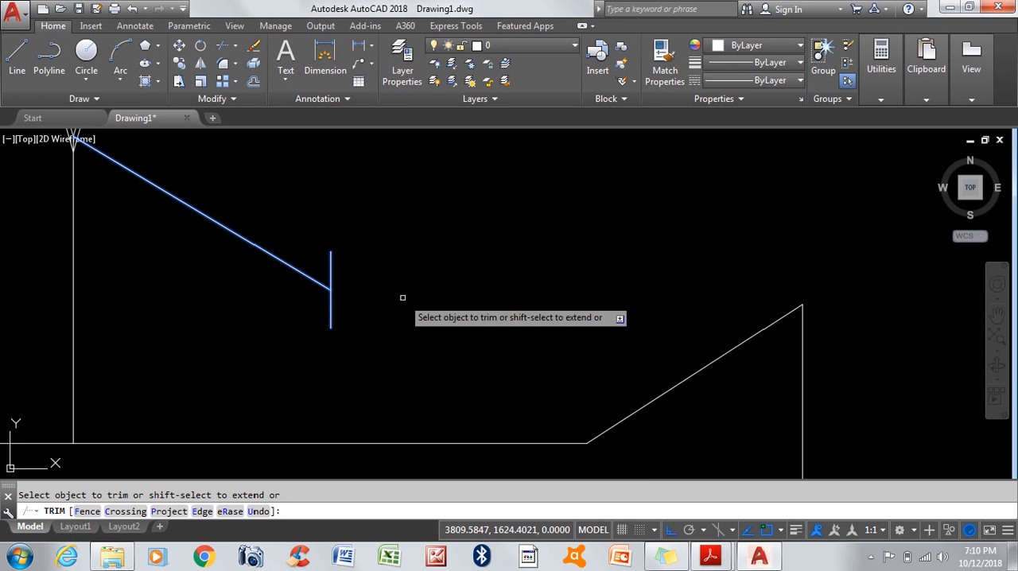
{"action": "left_click", "coordinate": [331, 312]}
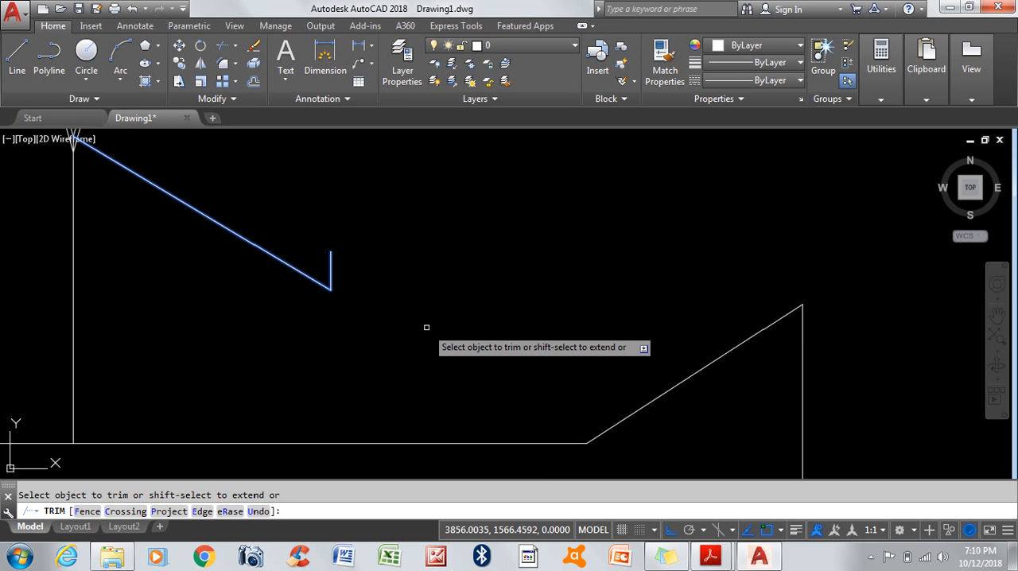
{"action": "key", "text": "Return"}
Step: Erase the two connected lines beyond the baseline's right end, plus the offset lines, chamfer pieces and two small triangles above the nested triangles
{"action": "scroll", "coordinate": [430, 325], "scroll_direction": "down", "scroll_amount": 6}
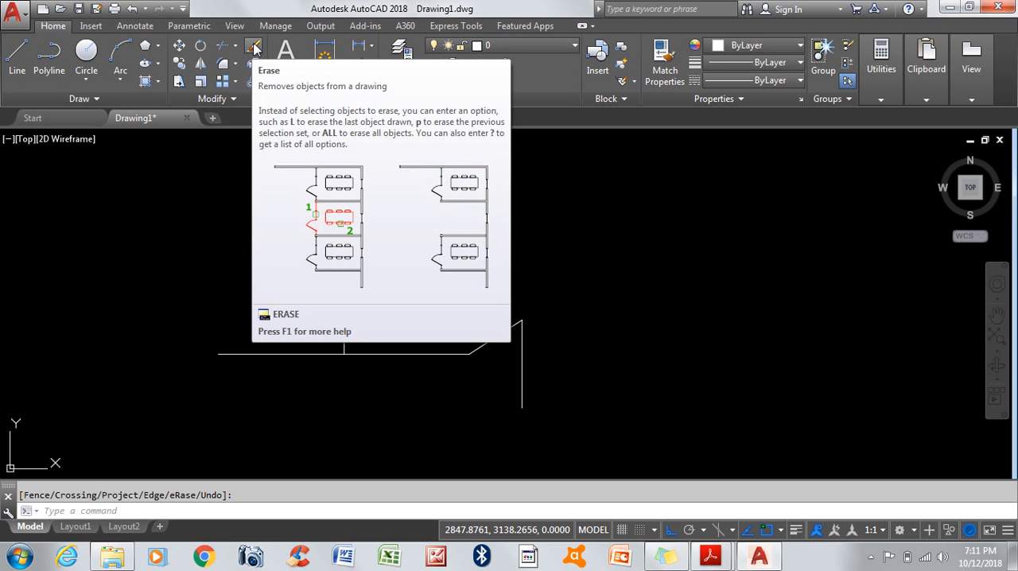
{"action": "left_click", "coordinate": [254, 48]}
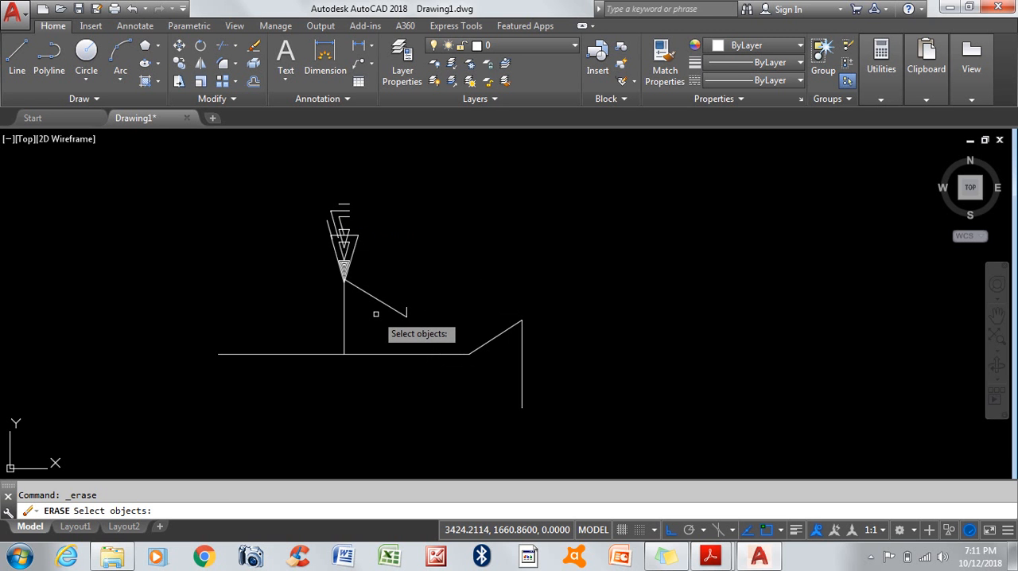
{"action": "left_click", "coordinate": [596, 292]}
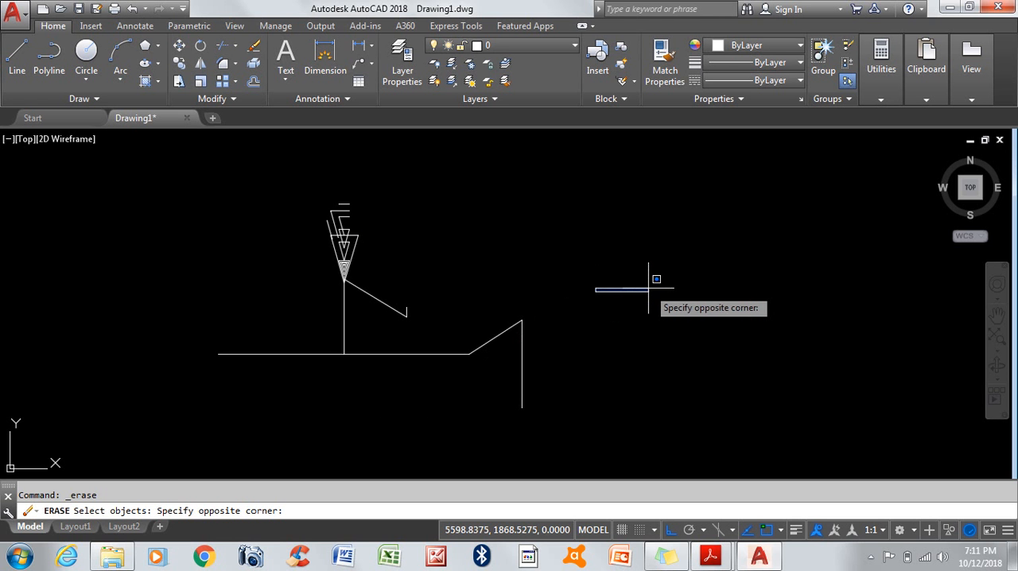
{"action": "left_click", "coordinate": [469, 326]}
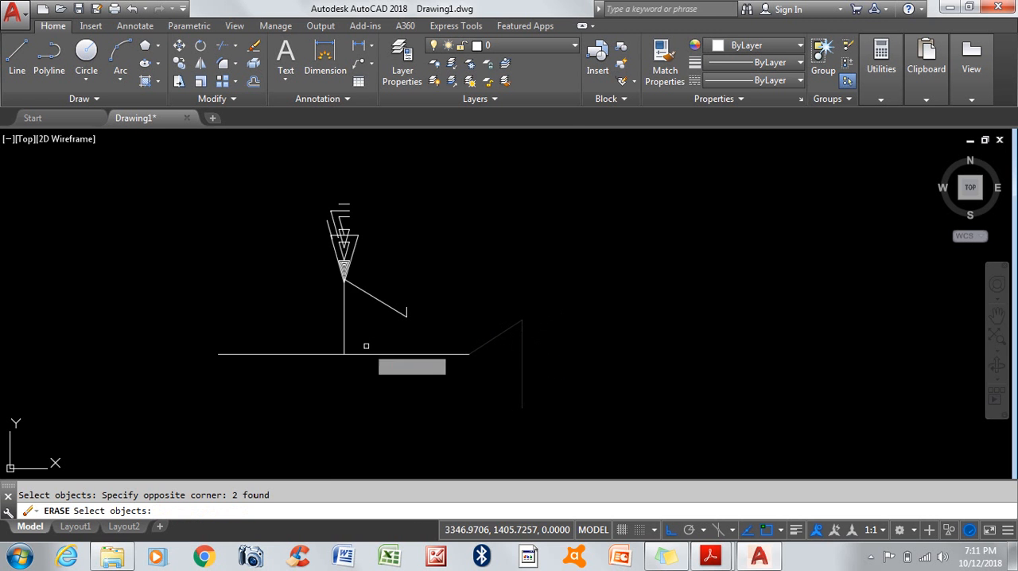
{"action": "left_click", "coordinate": [268, 172]}
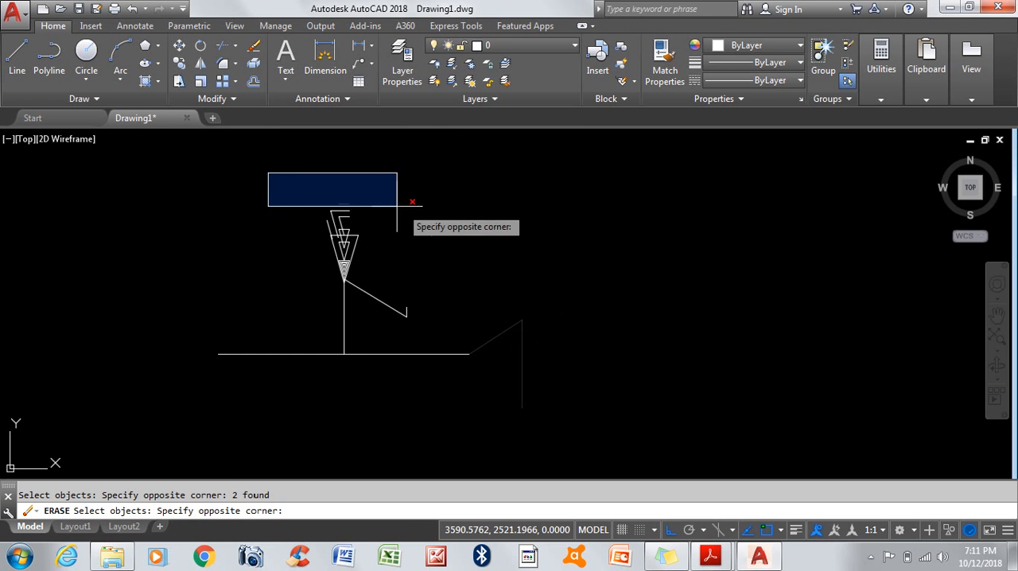
{"action": "scroll", "coordinate": [358, 195], "scroll_direction": "up", "scroll_amount": 4}
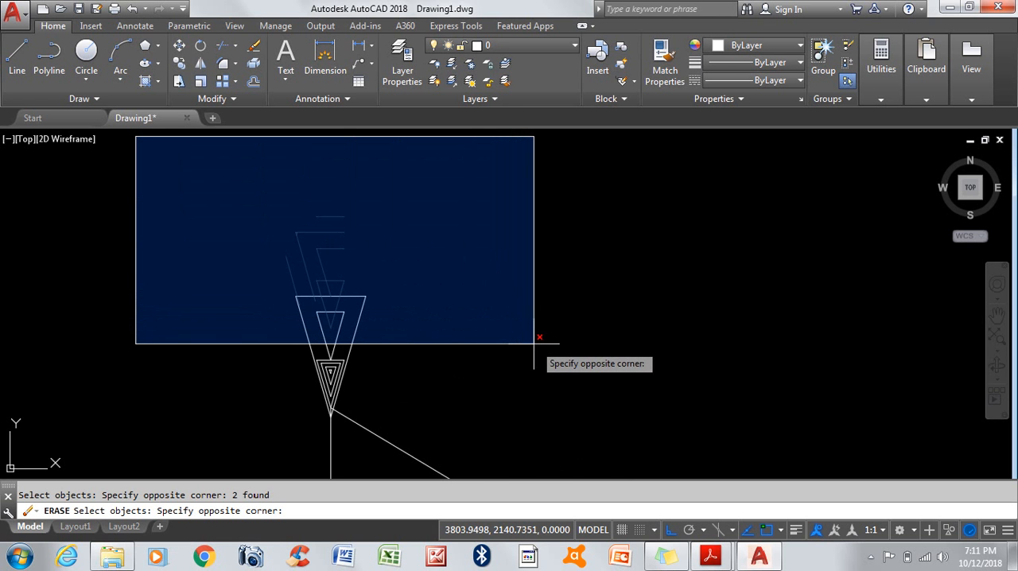
{"action": "left_click", "coordinate": [559, 379]}
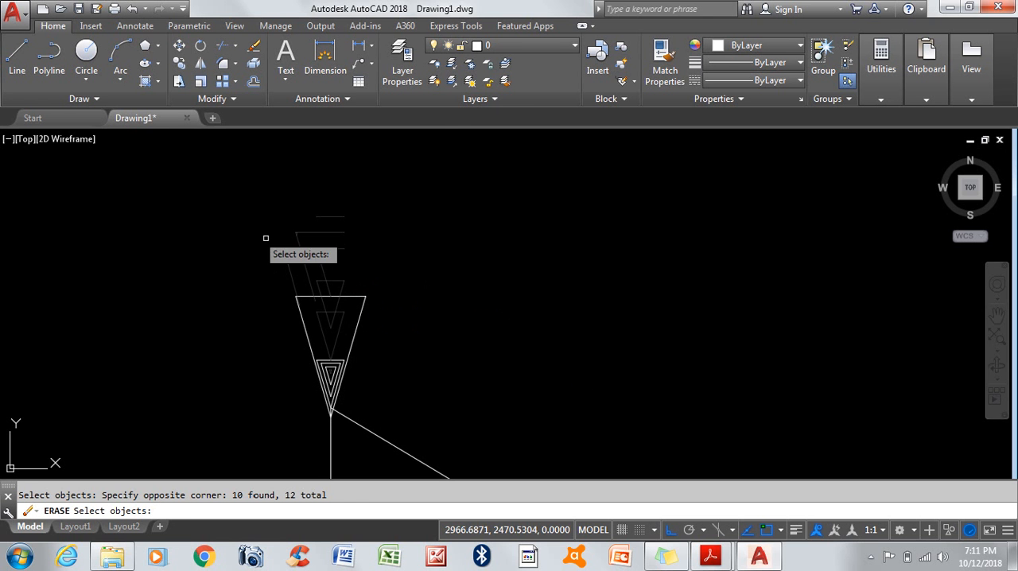
{"action": "left_click", "coordinate": [216, 194]}
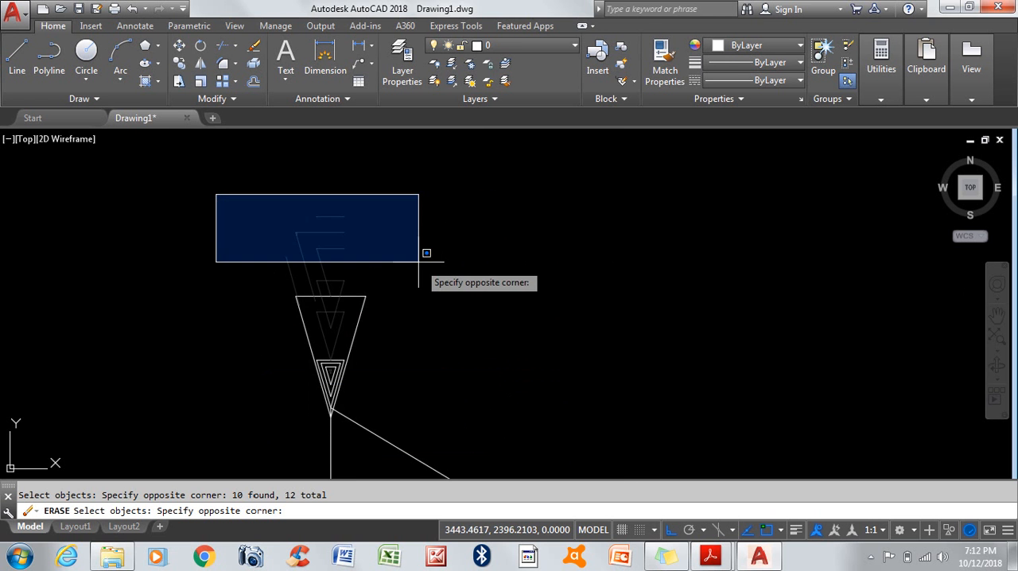
{"action": "left_click", "coordinate": [443, 359]}
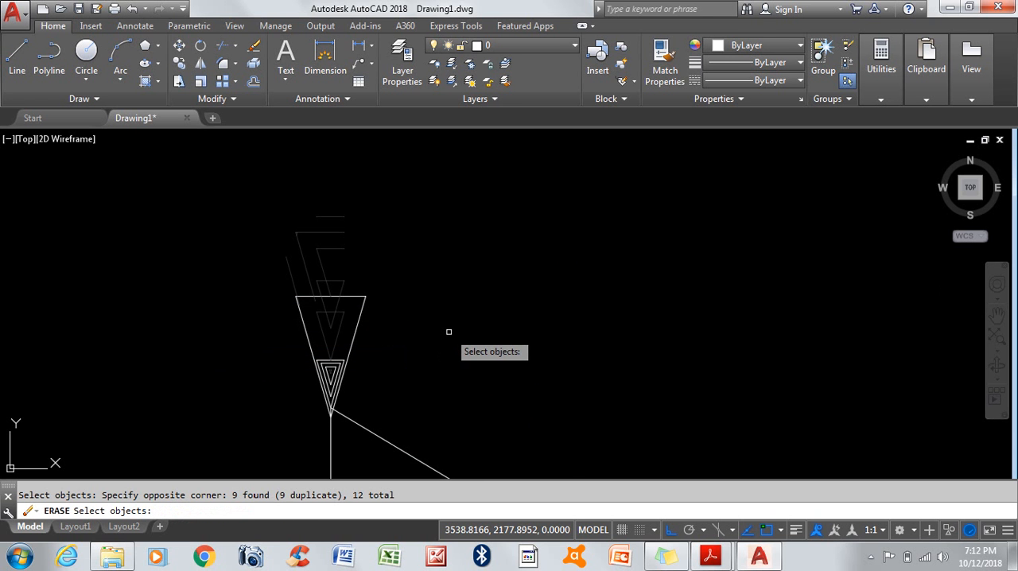
{"action": "key", "text": "Return"}
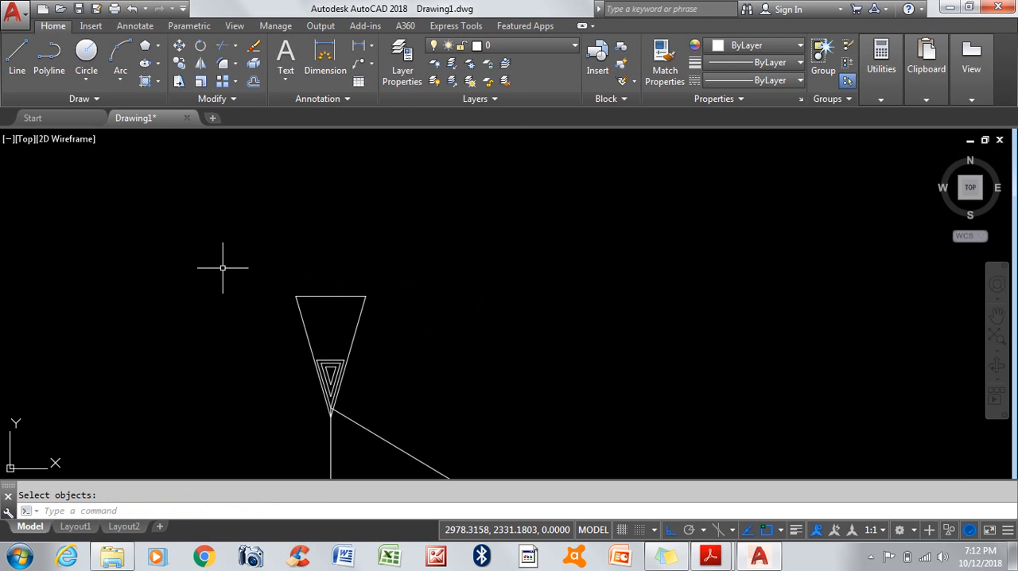
Step: Delete the remaining sloped line and the short vertical line at its lower end
{"action": "scroll", "coordinate": [302, 231], "scroll_direction": "down", "scroll_amount": 3}
{"action": "scroll", "coordinate": [286, 263], "scroll_direction": "up", "scroll_amount": 3}
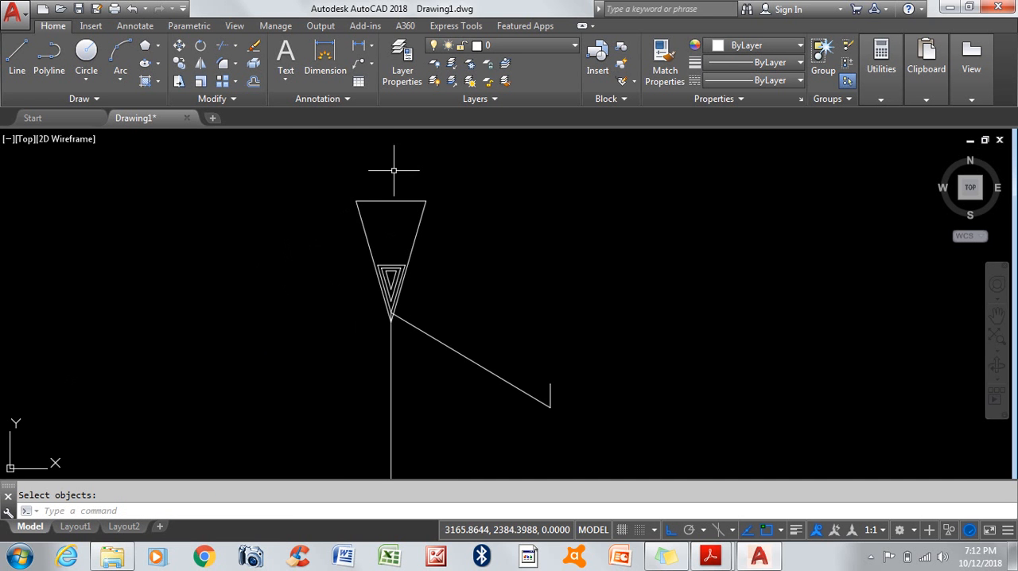
{"action": "scroll", "coordinate": [381, 331], "scroll_direction": "down", "scroll_amount": 1}
{"action": "left_click", "coordinate": [476, 370]}
{"action": "left_click", "coordinate": [448, 327]}
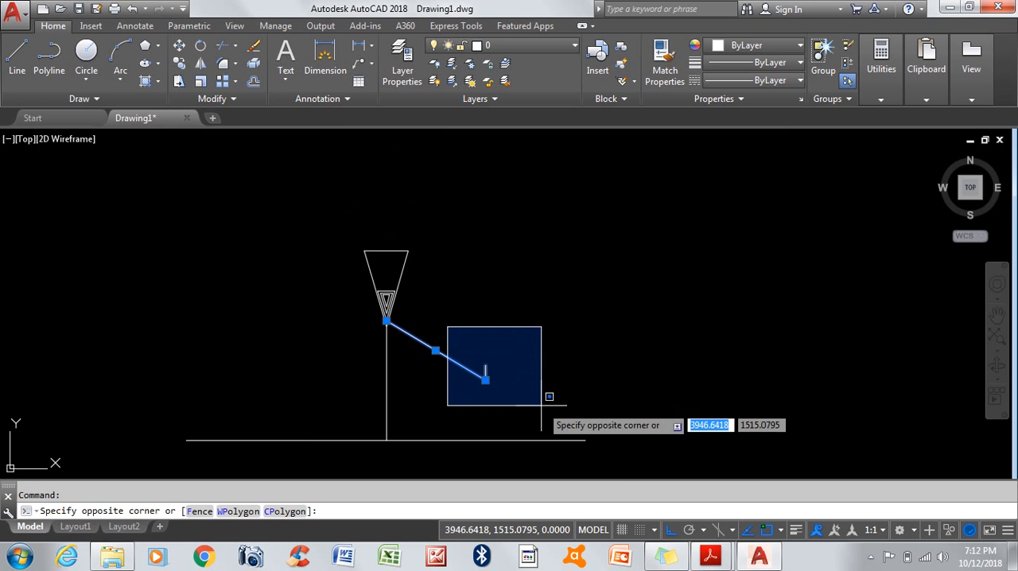
{"action": "left_click", "coordinate": [541, 405]}
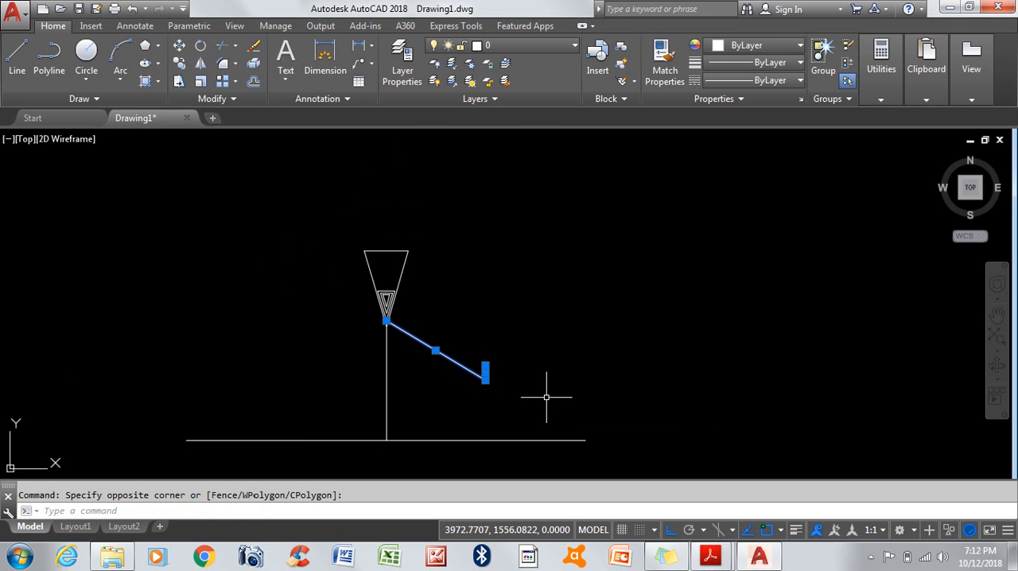
{"action": "key", "text": "Delete"}
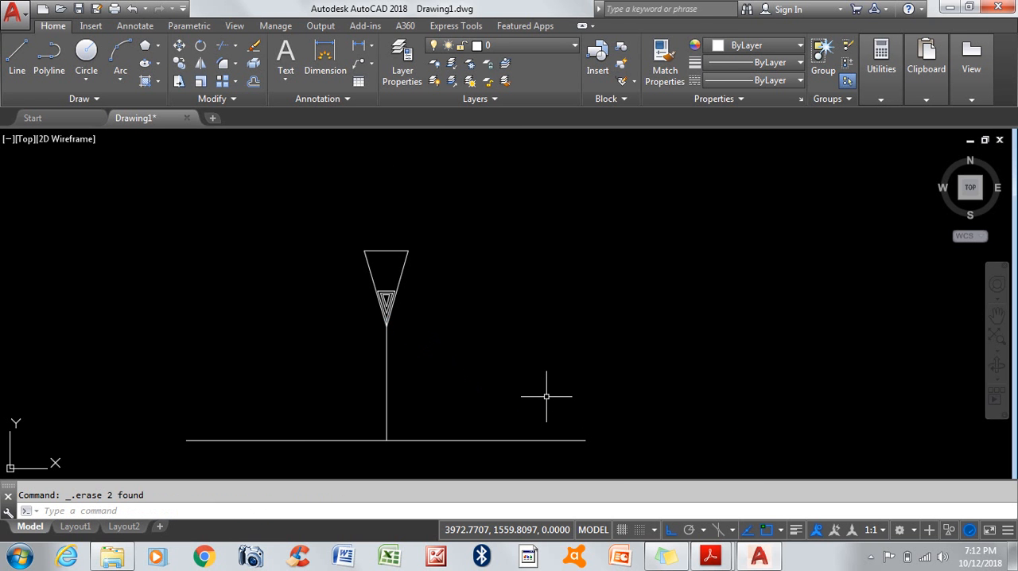